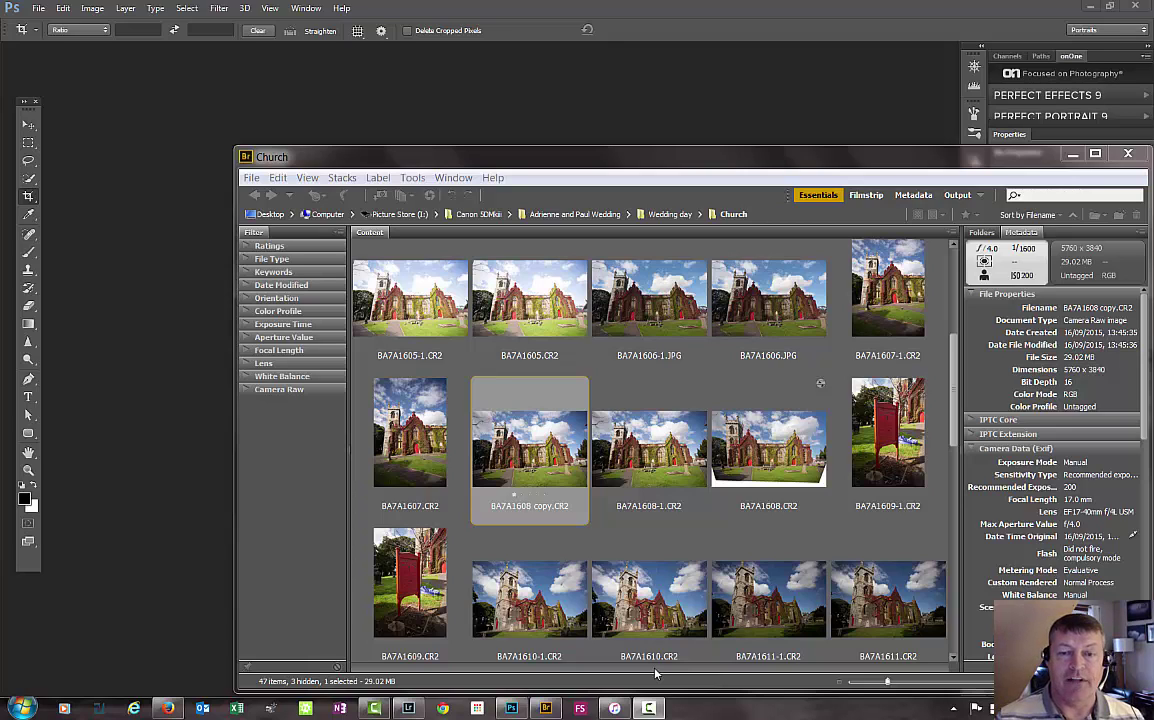
Open BA7A1608 copy.CR2 through Camera Raw into Photoshop without adjustments and duplicate its Background layer
{"action": "left_click", "coordinate": [526, 466]}
{"action": "left_click_drag", "start_coordinate": [526, 466], "coordinate": [123, 372]}
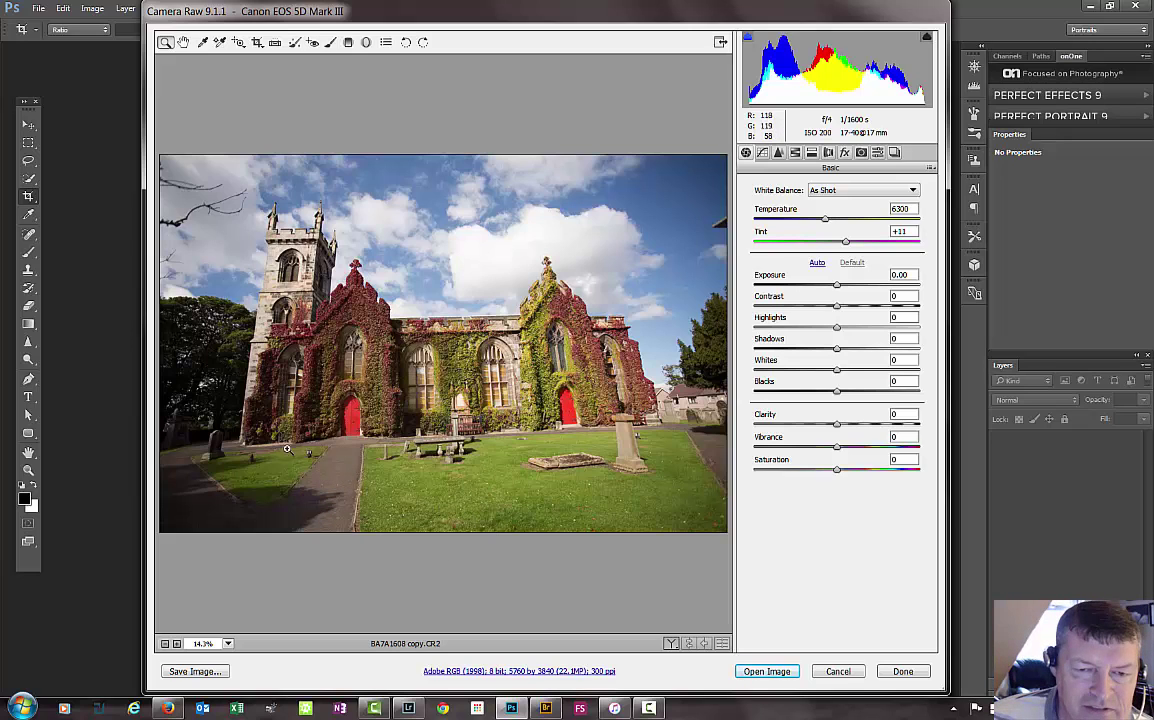
{"action": "left_click", "coordinate": [766, 672]}
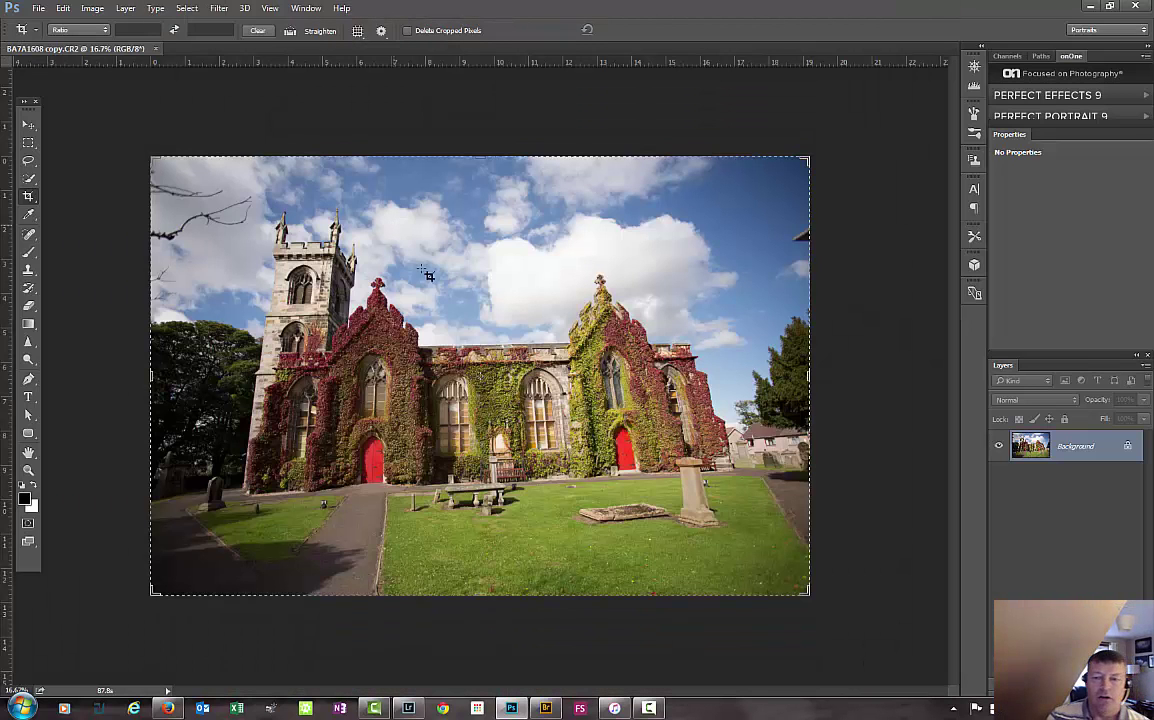
{"action": "left_click", "coordinate": [29, 124]}
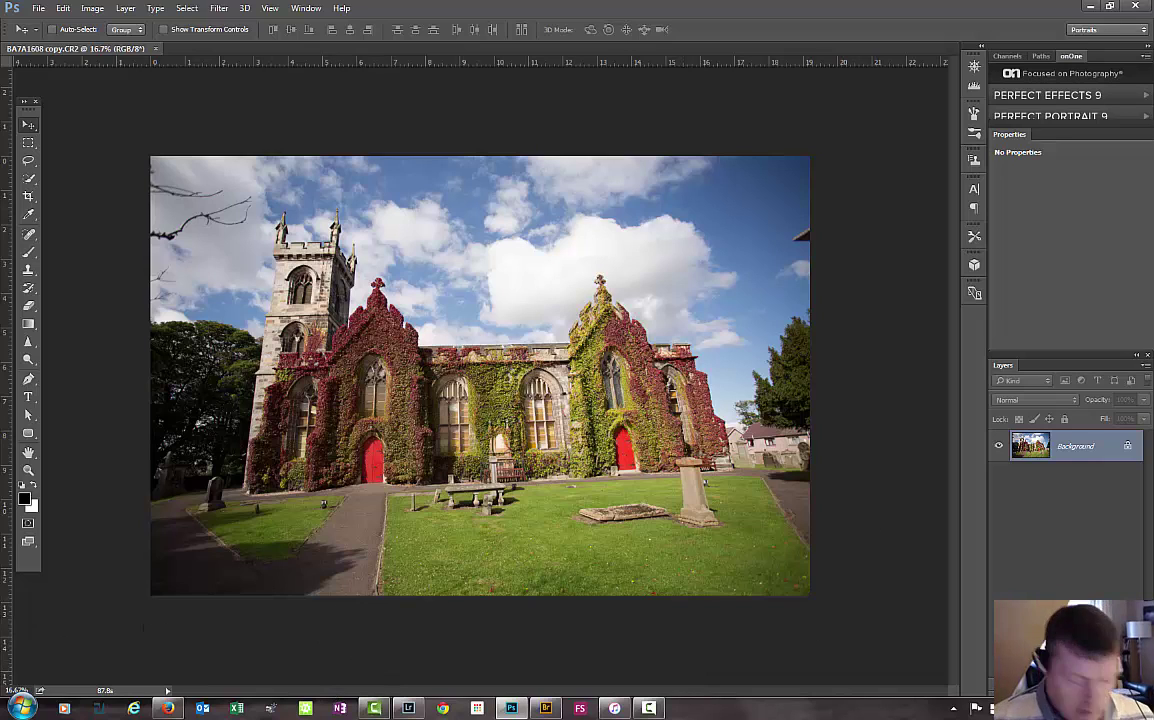
{"action": "key", "text": "ctrl+j"}
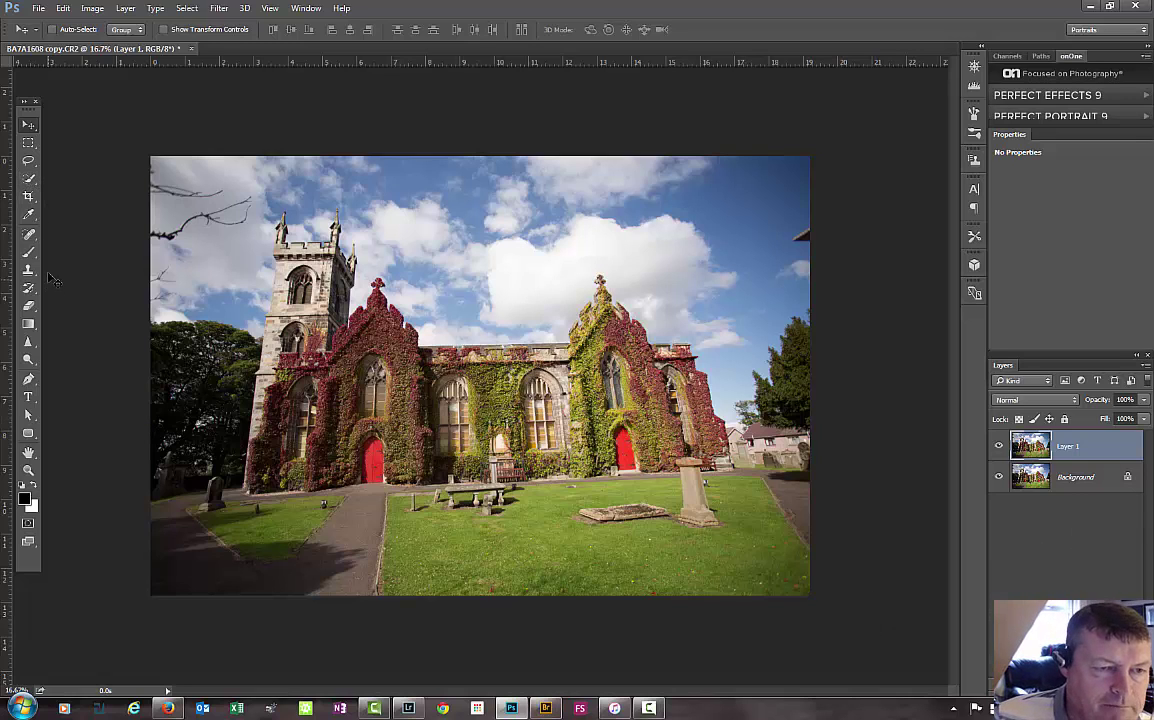
Try cropping both sides of the church photo and rotating it slightly with the Crop tool, and undo the applied crop
{"action": "left_click", "coordinate": [29, 197]}
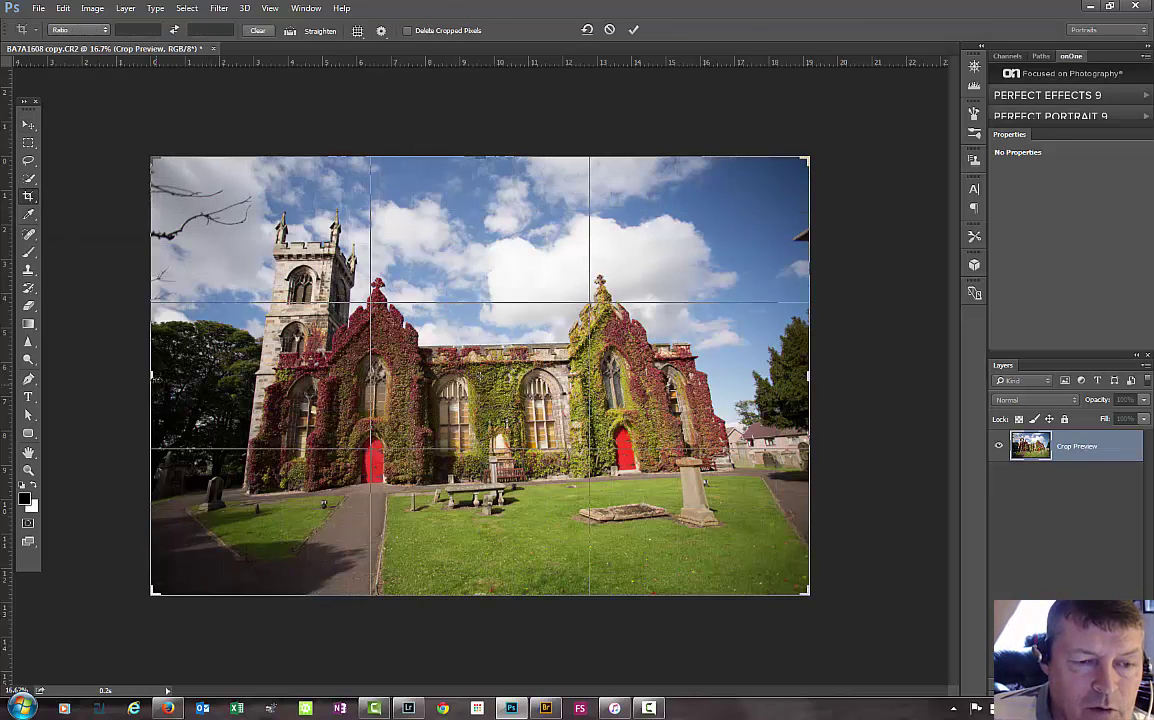
{"action": "left_click_drag", "start_coordinate": [151, 376], "coordinate": [188, 386]}
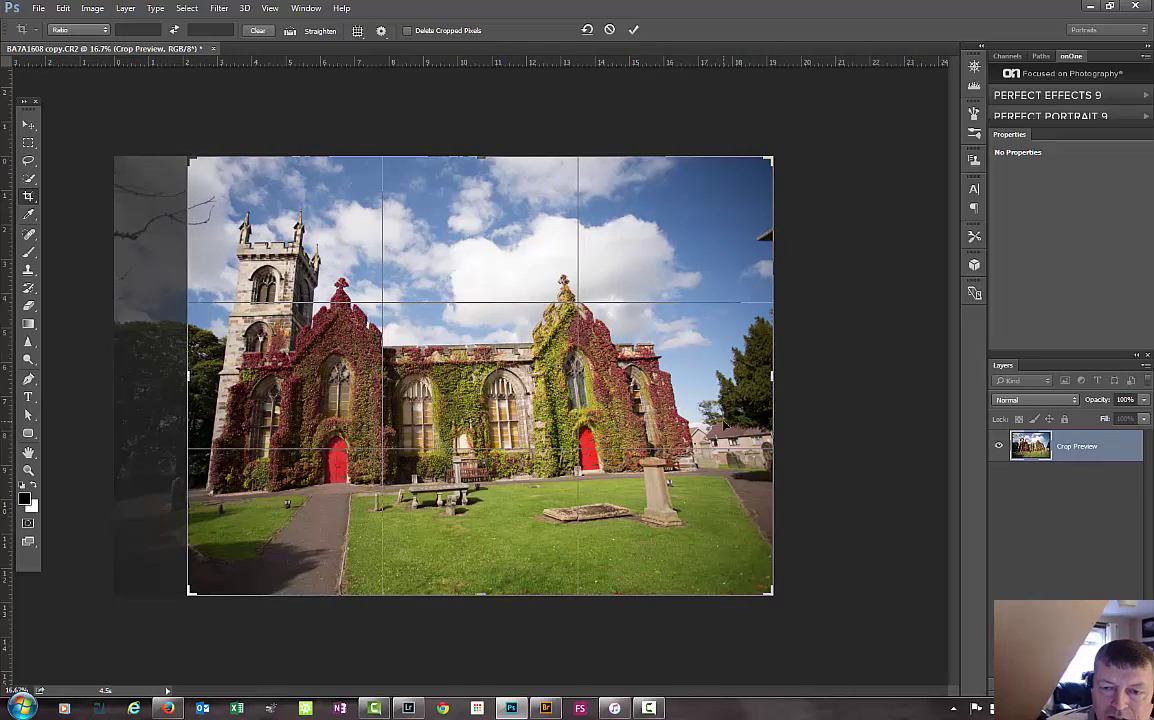
{"action": "left_click_drag", "start_coordinate": [773, 376], "coordinate": [750, 377]}
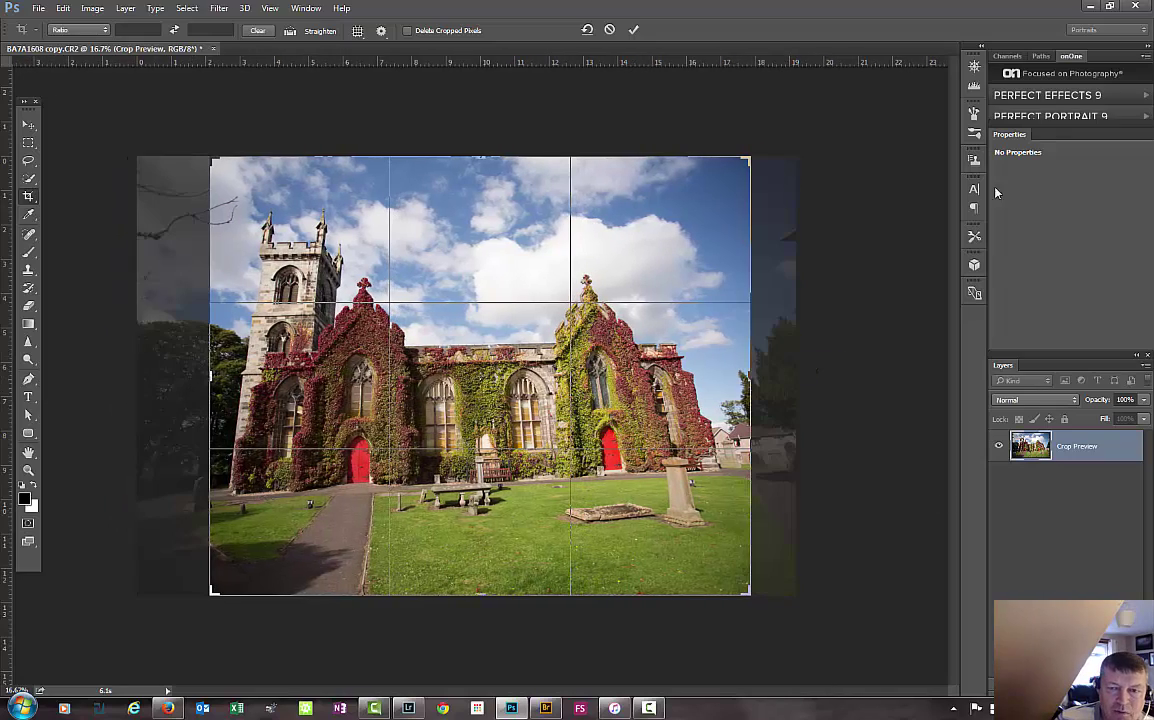
{"action": "mouse_move", "coordinate": [772, 157]}
{"action": "left_mouse_down"}
{"action": "mouse_move", "coordinate": [760, 146]}
{"action": "mouse_move", "coordinate": [768, 193]}
{"action": "mouse_move", "coordinate": [770, 171]}
{"action": "left_mouse_up"}
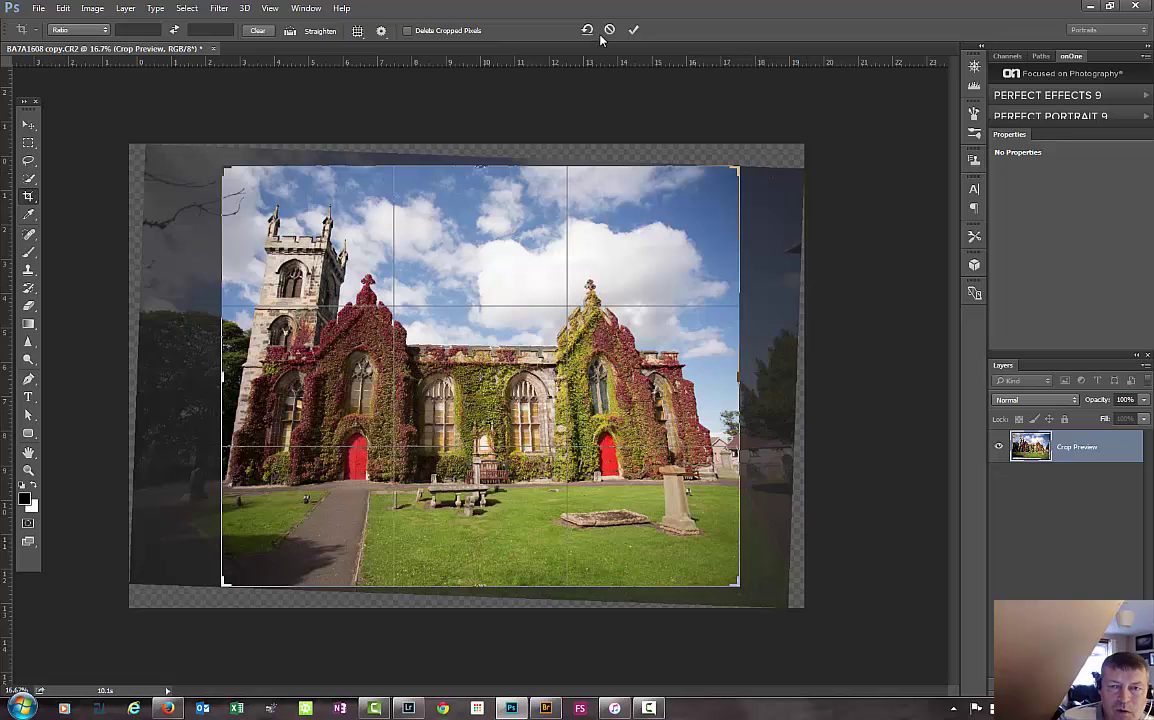
{"action": "left_click", "coordinate": [634, 30]}
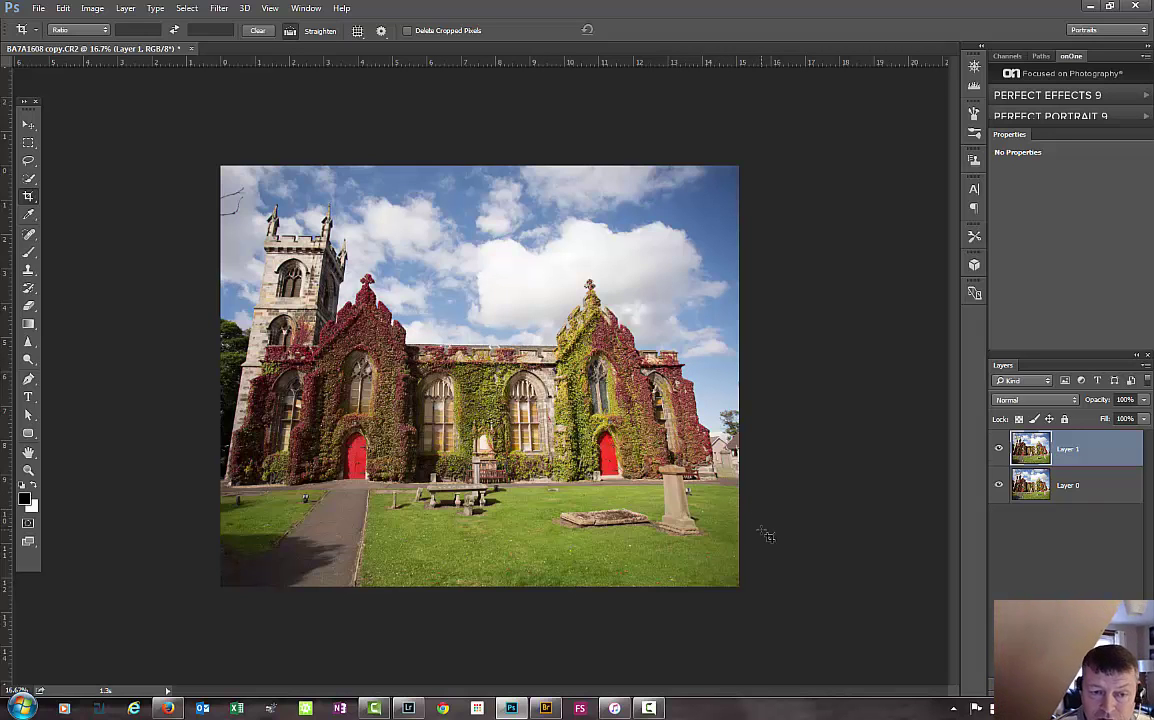
{"action": "key", "text": "ctrl+z"}
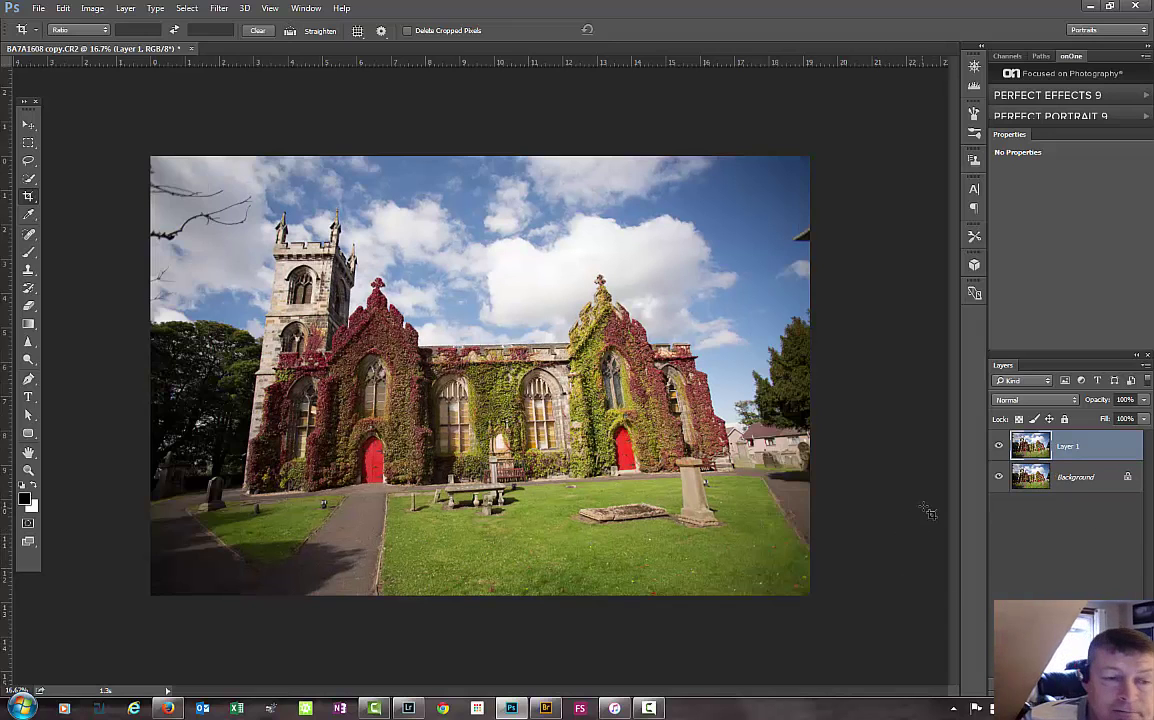
Switch to the Perspective Crop tool
{"action": "left_click", "coordinate": [29, 198]}
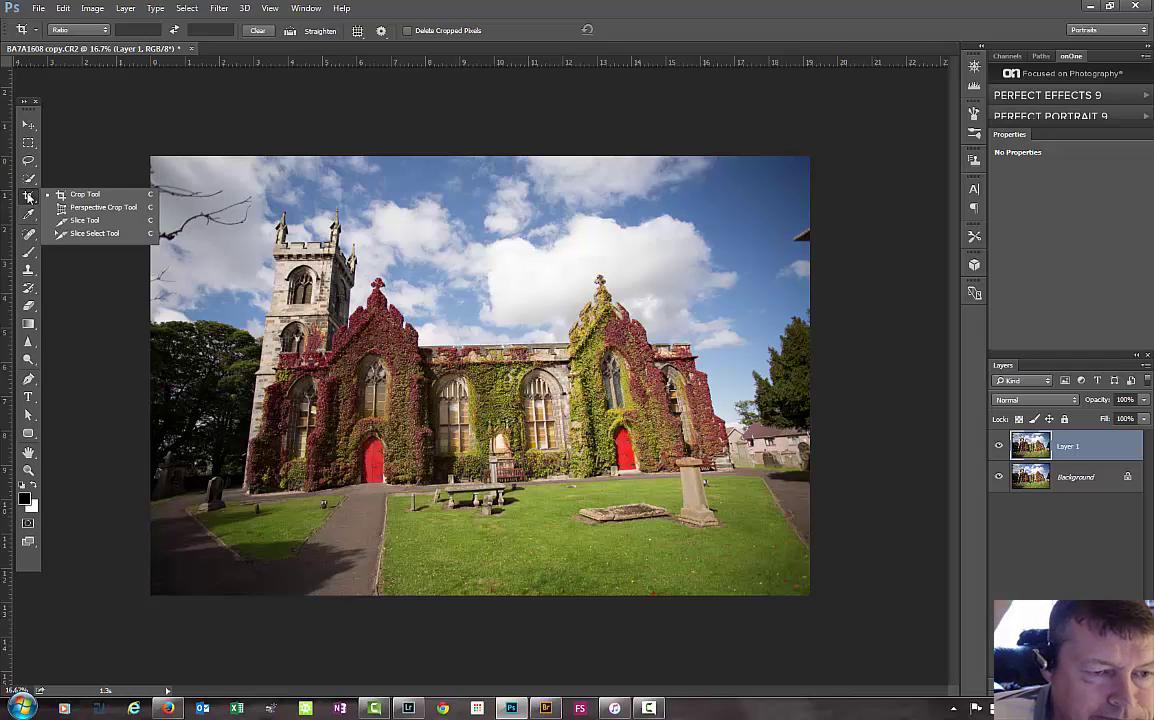
{"action": "left_click", "coordinate": [105, 208]}
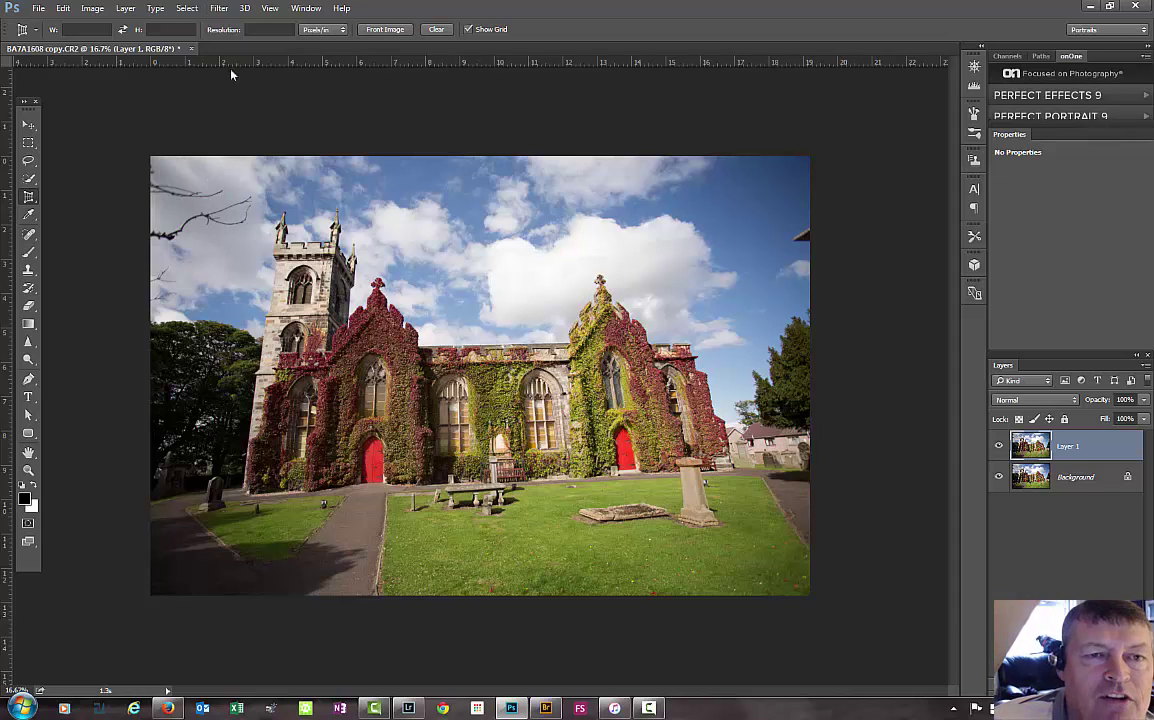
{"action": "left_click", "coordinate": [205, 174]}
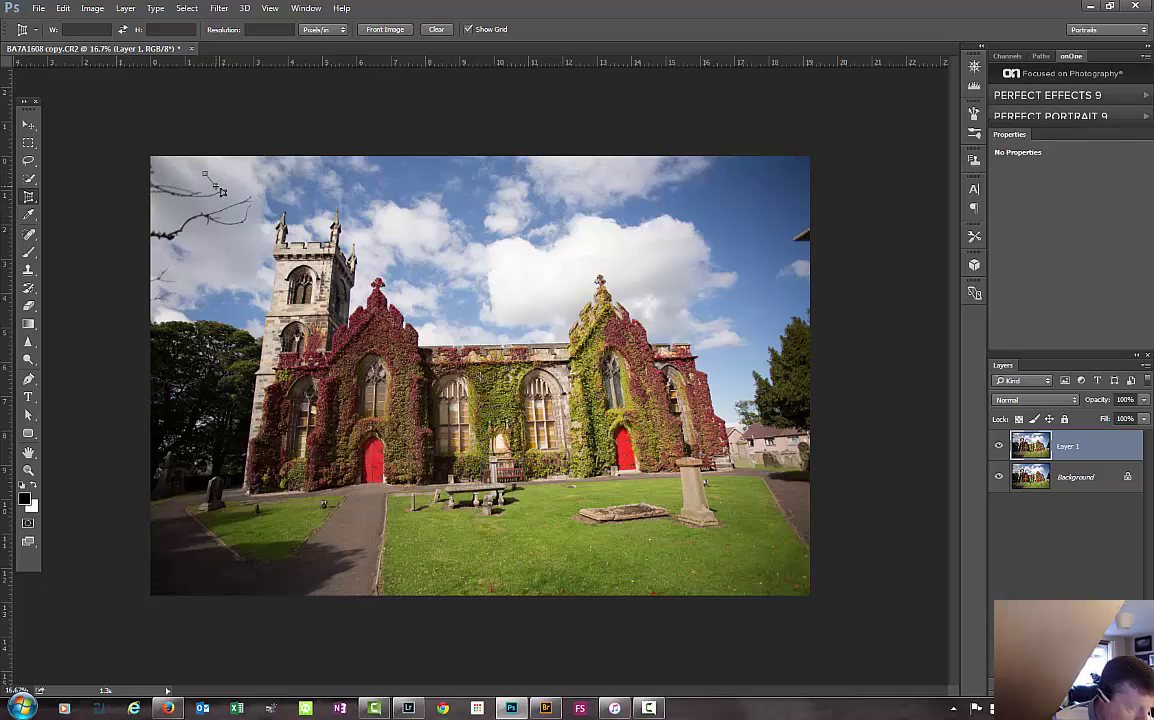
{"action": "left_click", "coordinate": [319, 134]}
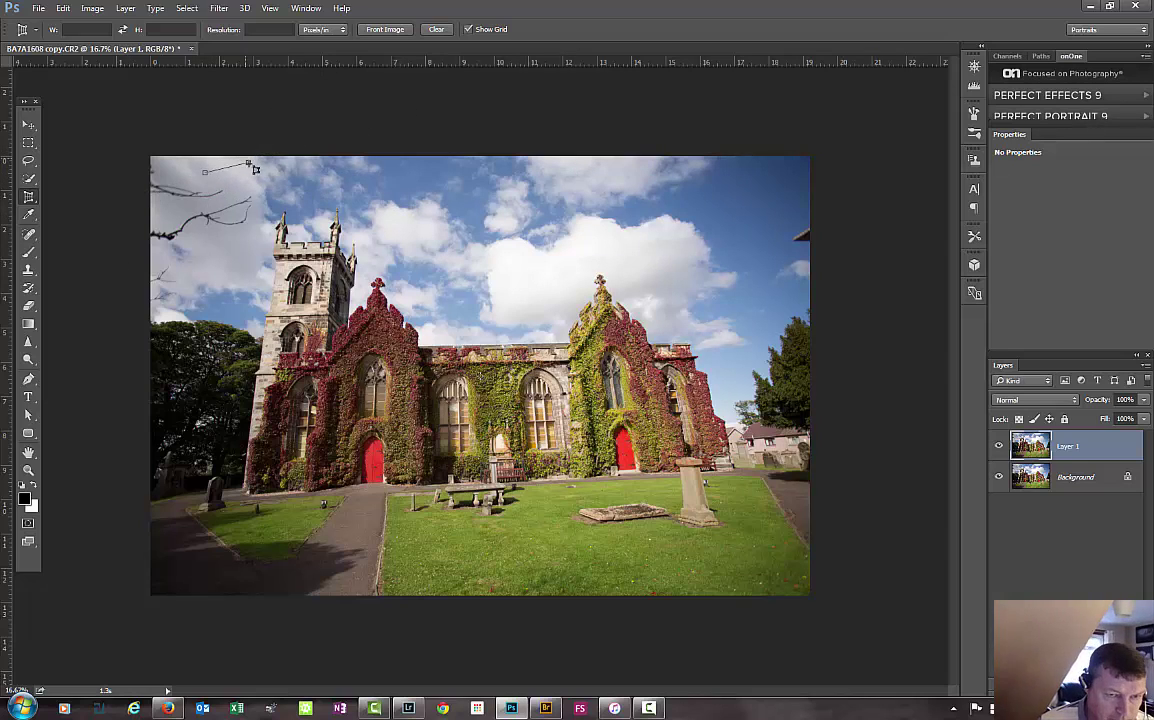
{"action": "left_click", "coordinate": [251, 185]}
{"action": "left_click", "coordinate": [229, 202]}
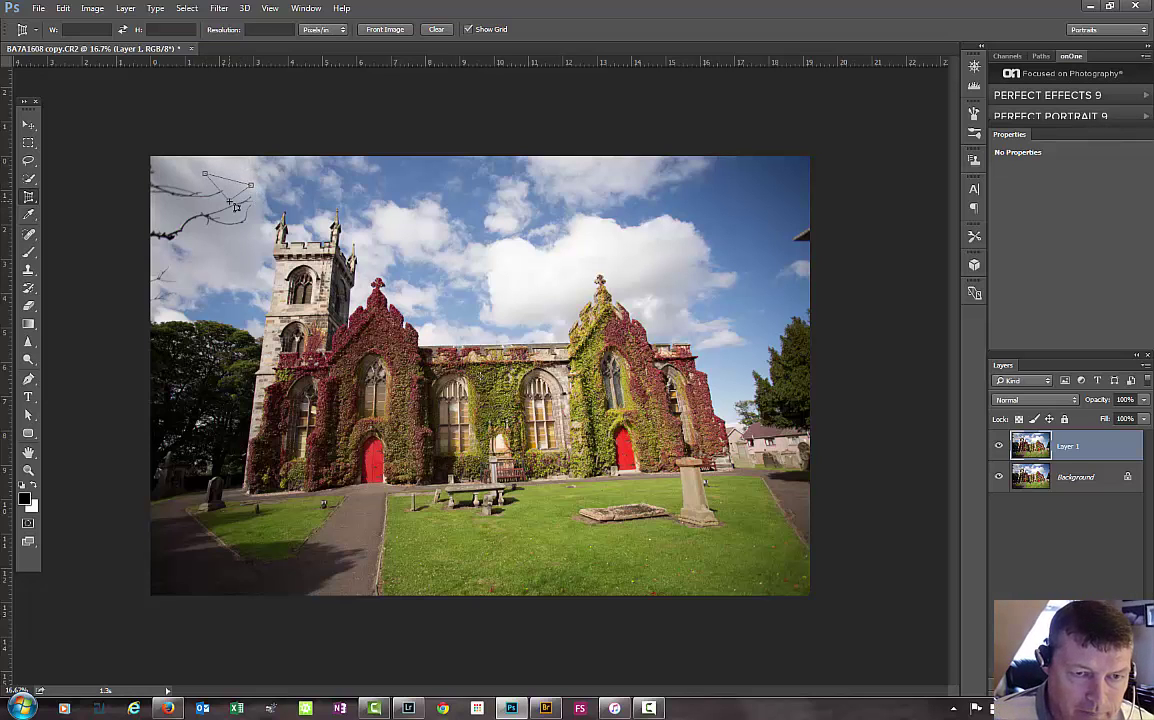
{"action": "left_click", "coordinate": [161, 251]}
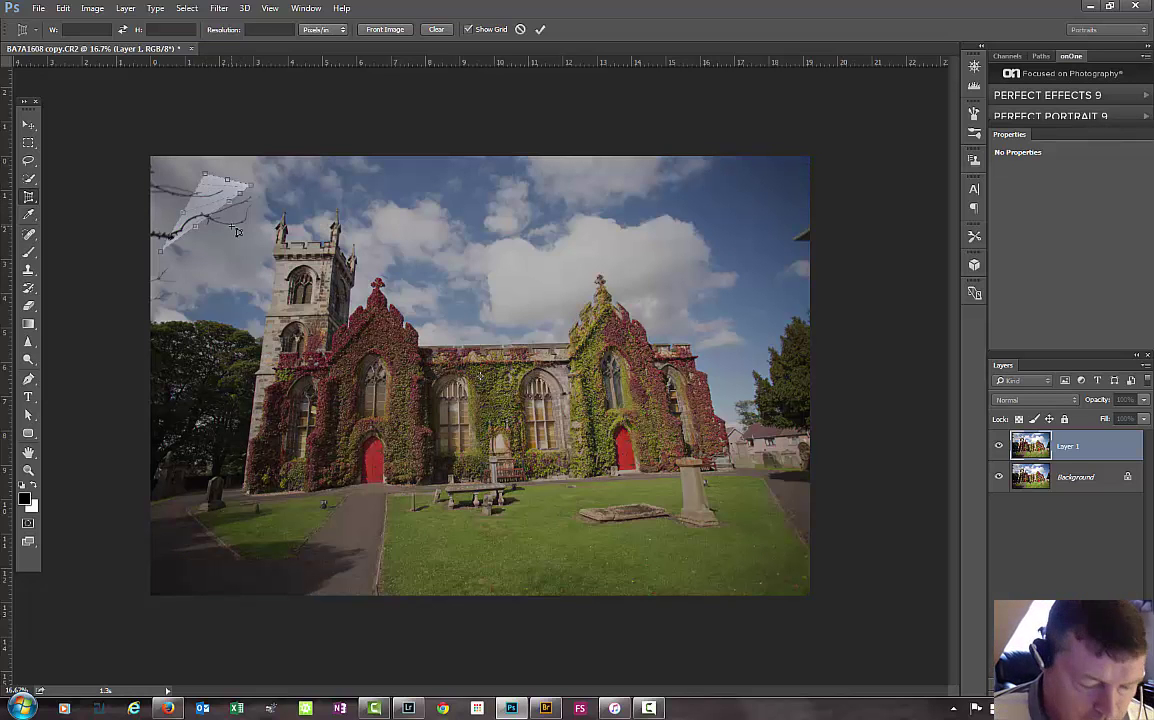
{"action": "left_click", "coordinate": [520, 29]}
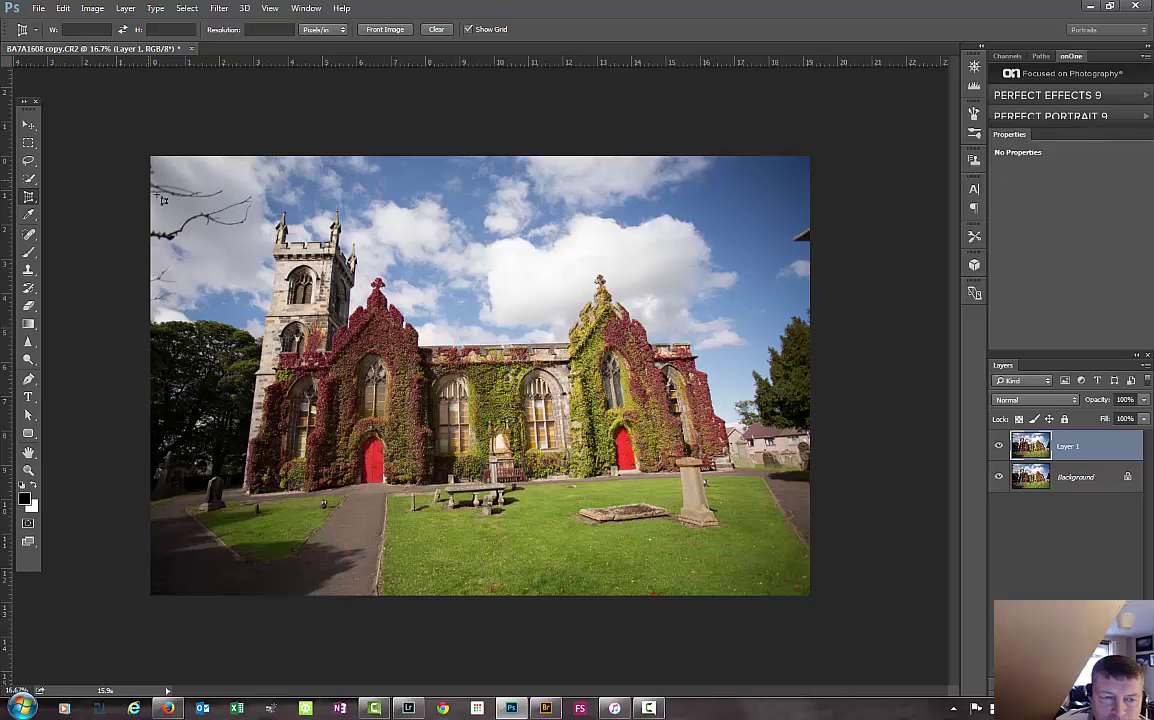
Place a four-corner perspective crop frame around the church, narrower in the sky than along the grass
{"action": "left_click", "coordinate": [227, 173]}
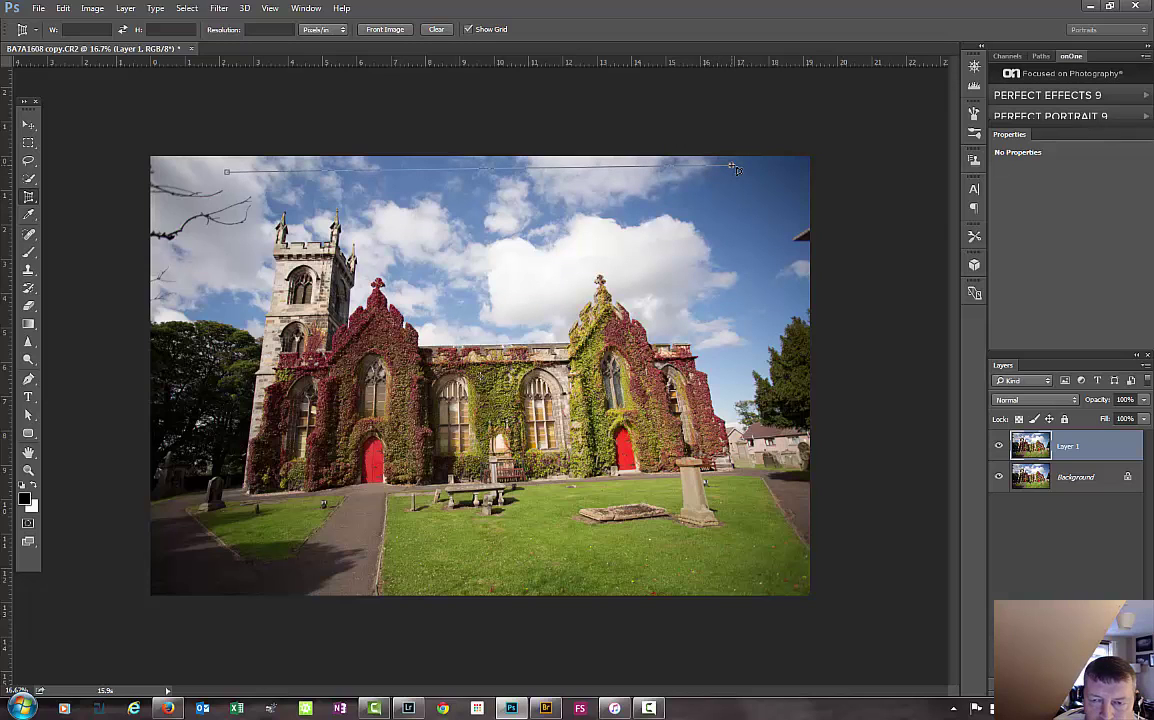
{"action": "left_click", "coordinate": [733, 167]}
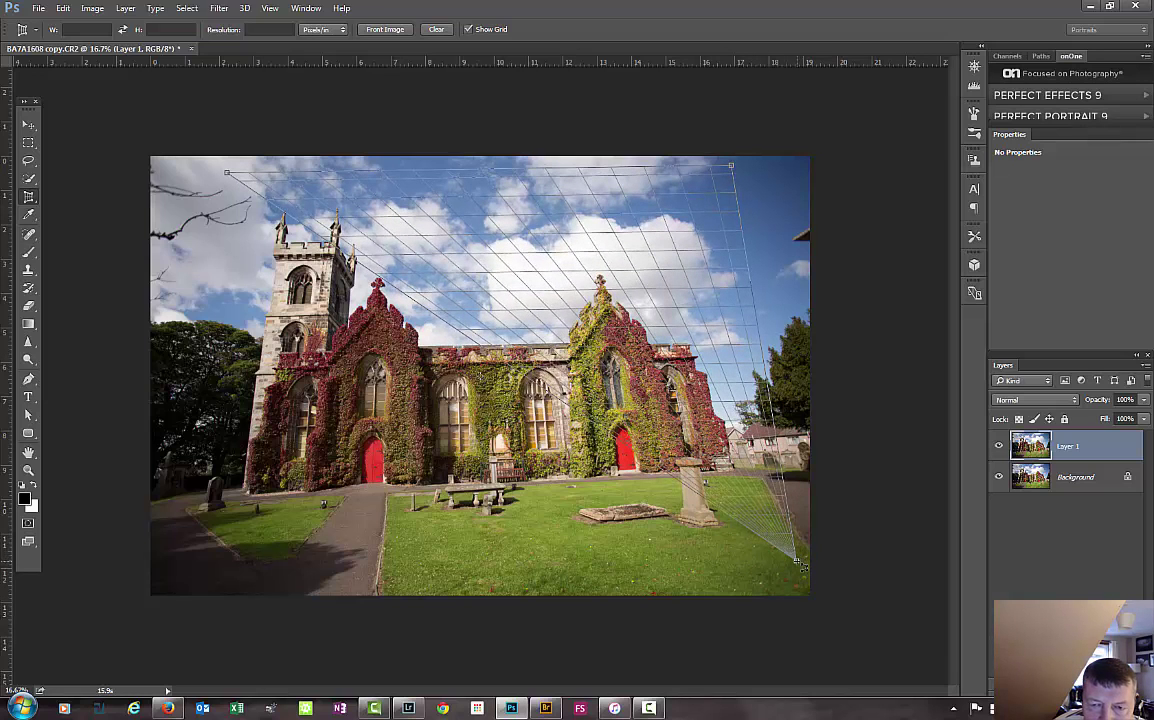
{"action": "left_click", "coordinate": [796, 561]}
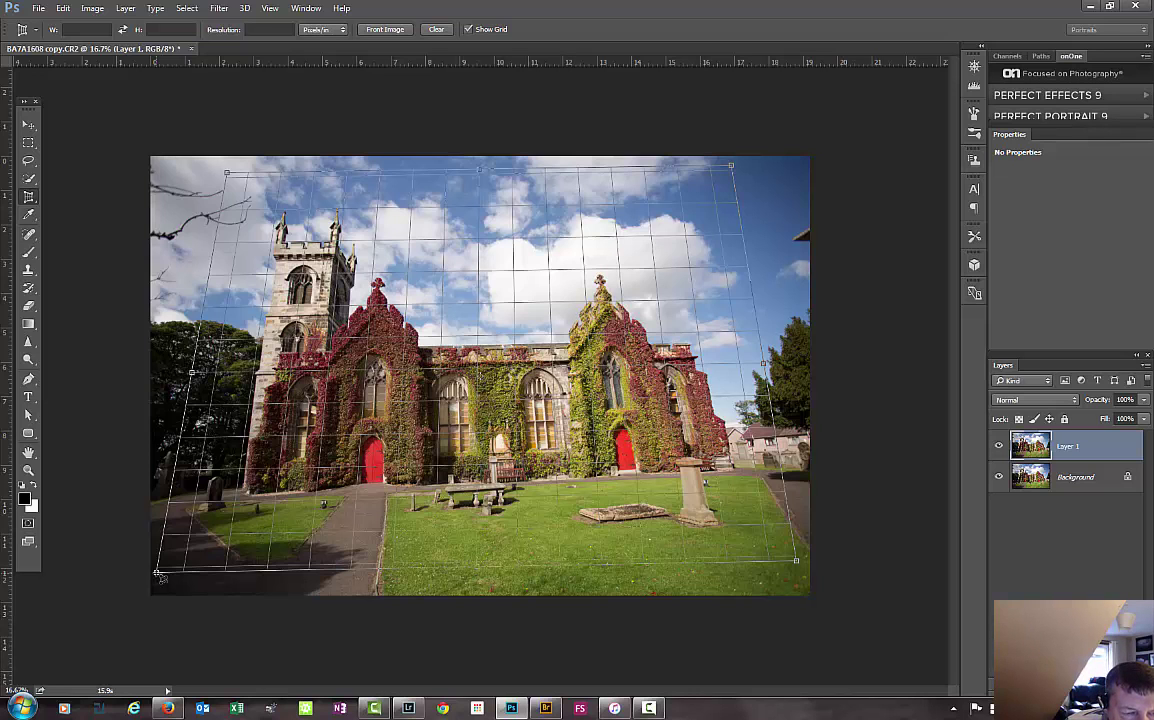
{"action": "left_click_drag", "start_coordinate": [157, 574], "coordinate": [158, 565]}
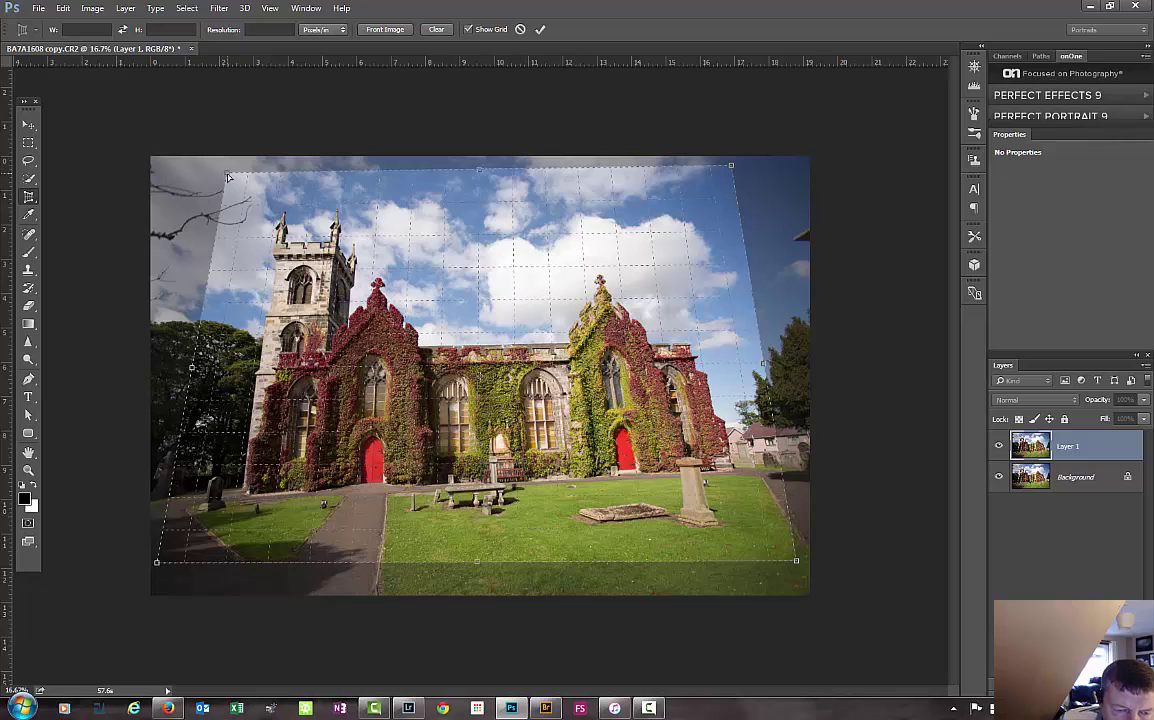
Adjust the frame's corners to follow the leaning tower and walls, apply the perspective crop, and undo it
{"action": "left_click_drag", "start_coordinate": [228, 177], "coordinate": [224, 195]}
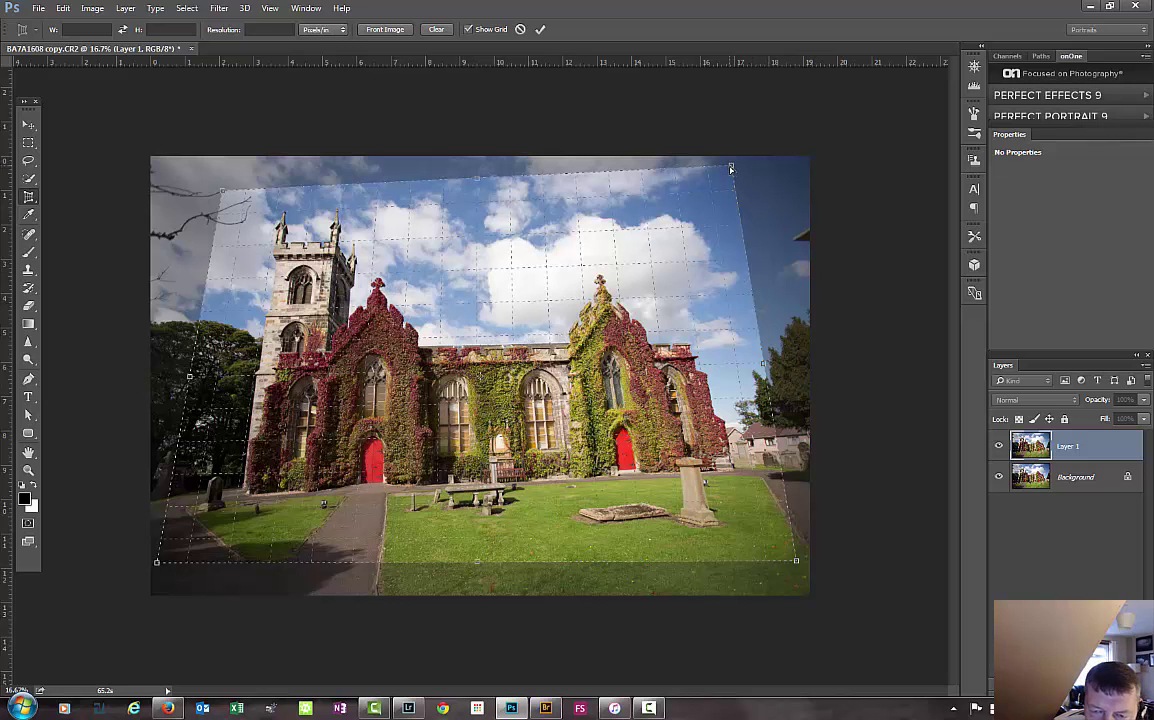
{"action": "left_click_drag", "start_coordinate": [731, 170], "coordinate": [708, 192]}
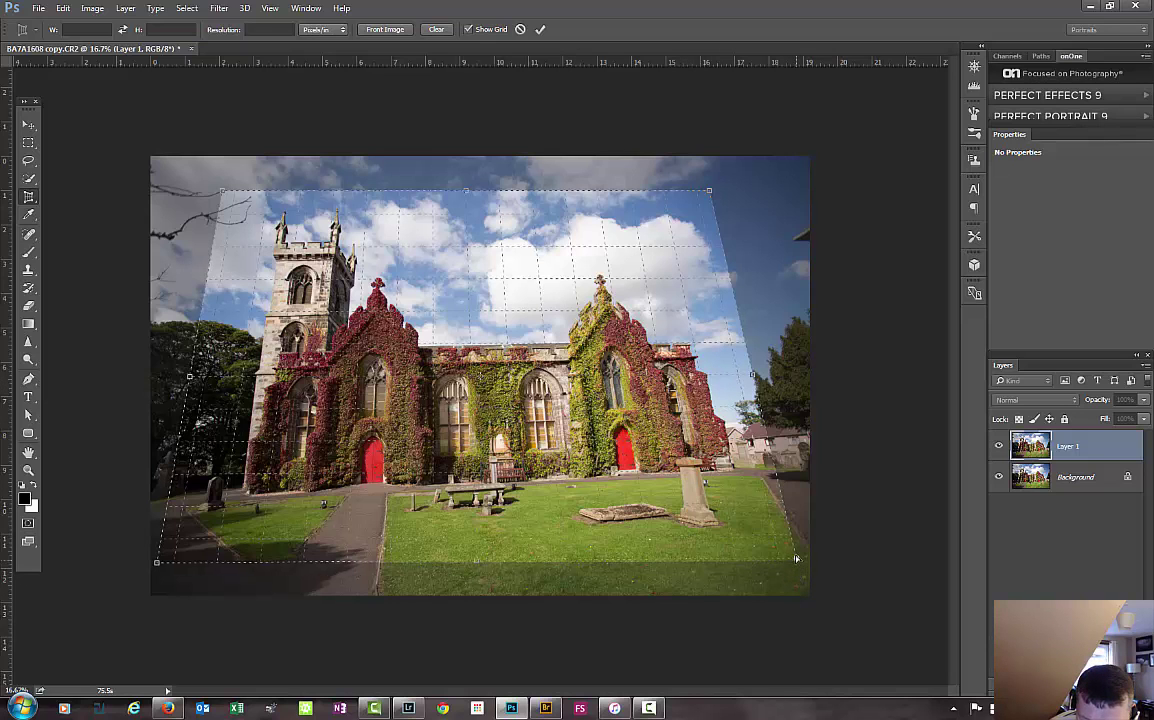
{"action": "mouse_move", "coordinate": [796, 558]}
{"action": "left_mouse_down"}
{"action": "mouse_move", "coordinate": [809, 557]}
{"action": "mouse_move", "coordinate": [801, 565]}
{"action": "left_mouse_up"}
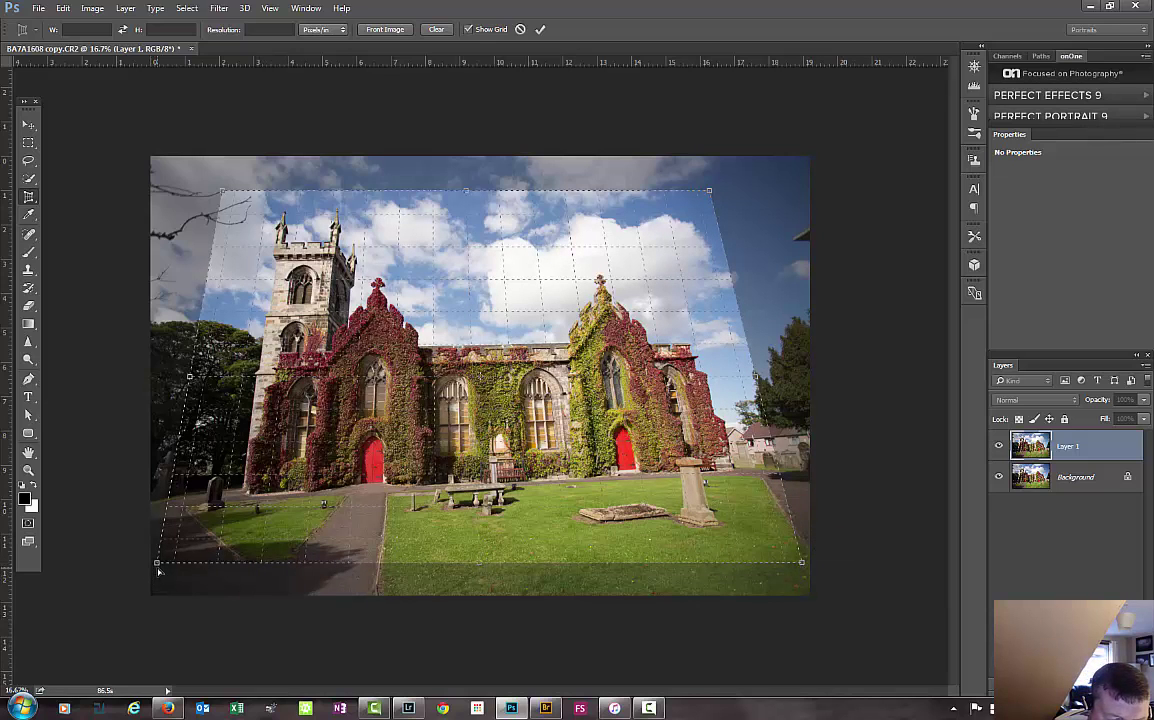
{"action": "left_click_drag", "start_coordinate": [160, 572], "coordinate": [159, 583]}
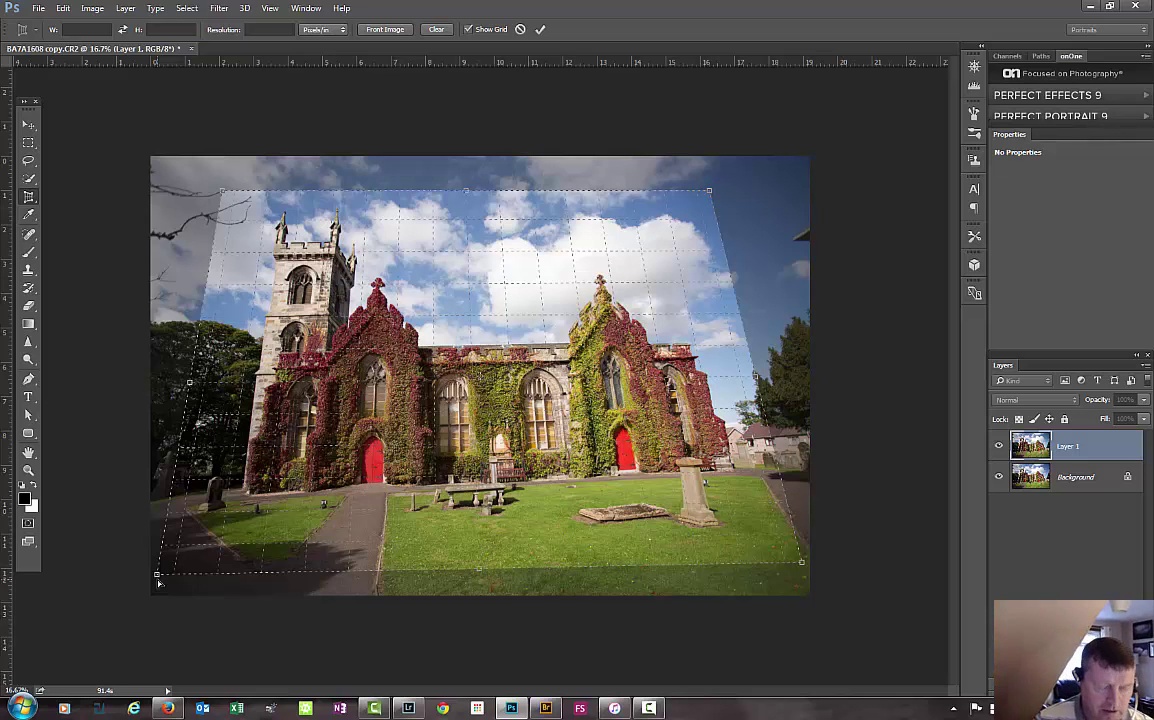
{"action": "left_click", "coordinate": [541, 30]}
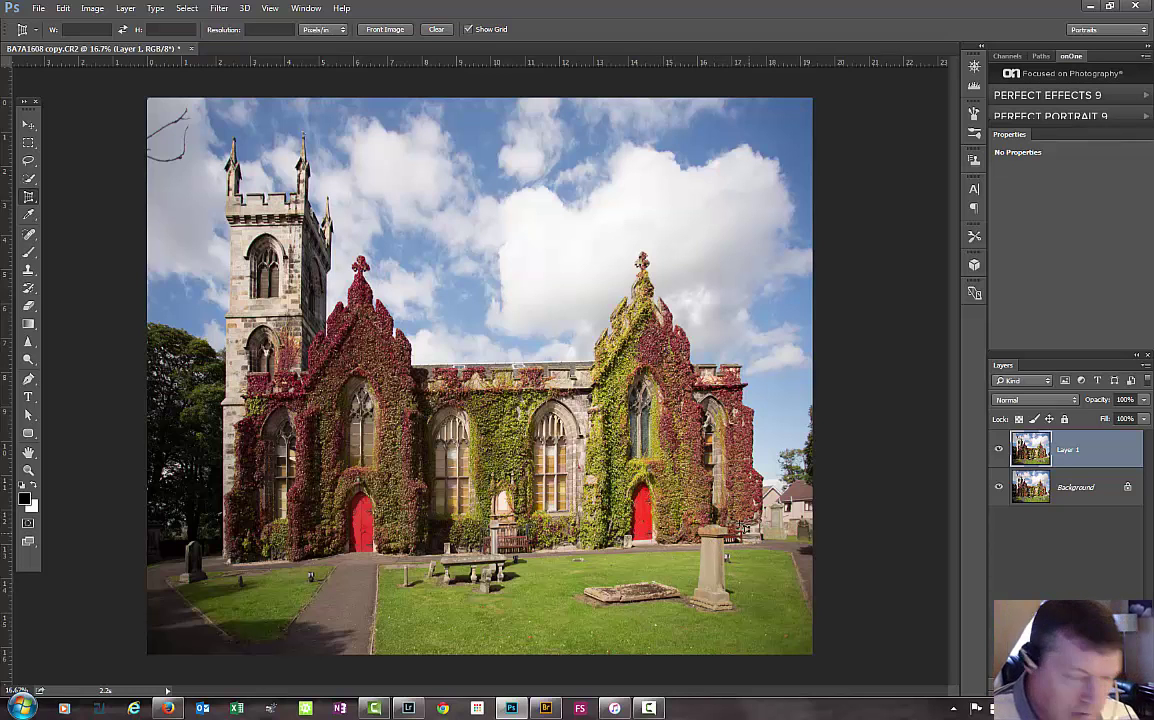
{"action": "key", "text": "ctrl+z"}
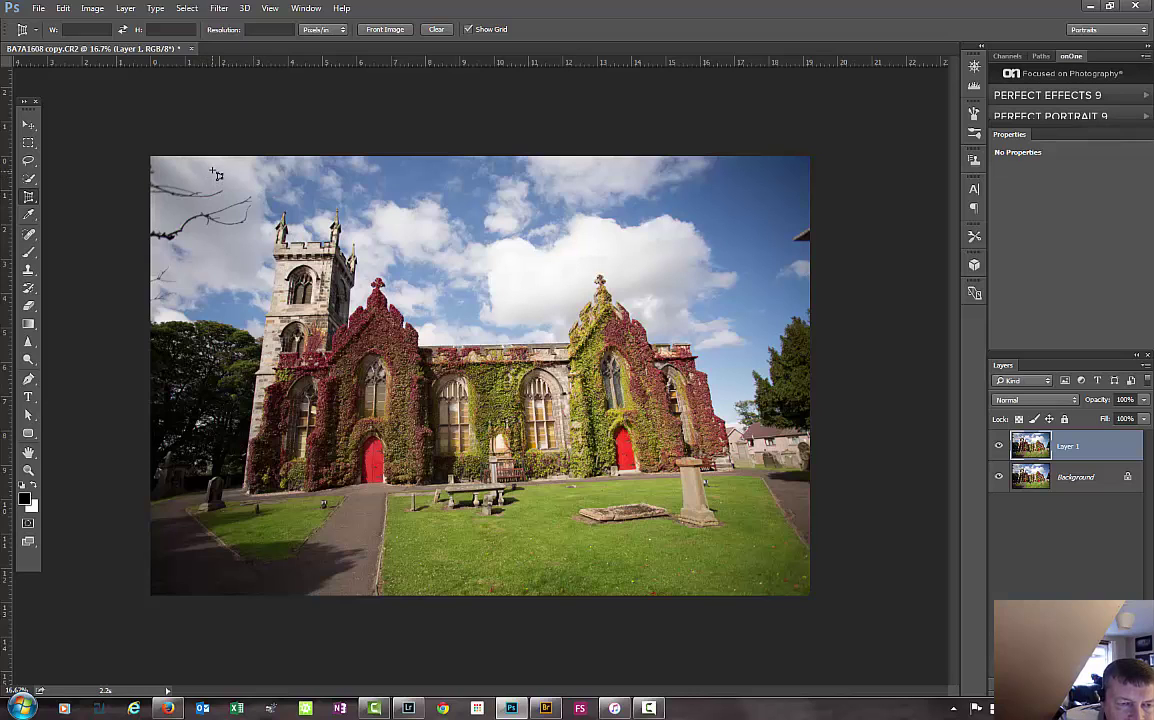
Place a new perspective crop frame around the church, with its upper corners in the sky and lower corners on the ground
{"action": "mouse_move", "coordinate": [212, 170]}
{"action": "left_mouse_down"}
{"action": "mouse_move", "coordinate": [560, 174]}
{"action": "mouse_move", "coordinate": [745, 160]}
{"action": "mouse_move", "coordinate": [750, 140]}
{"action": "mouse_move", "coordinate": [728, 180]}
{"action": "mouse_move", "coordinate": [733, 170]}
{"action": "mouse_move", "coordinate": [707, 170]}
{"action": "left_mouse_up"}
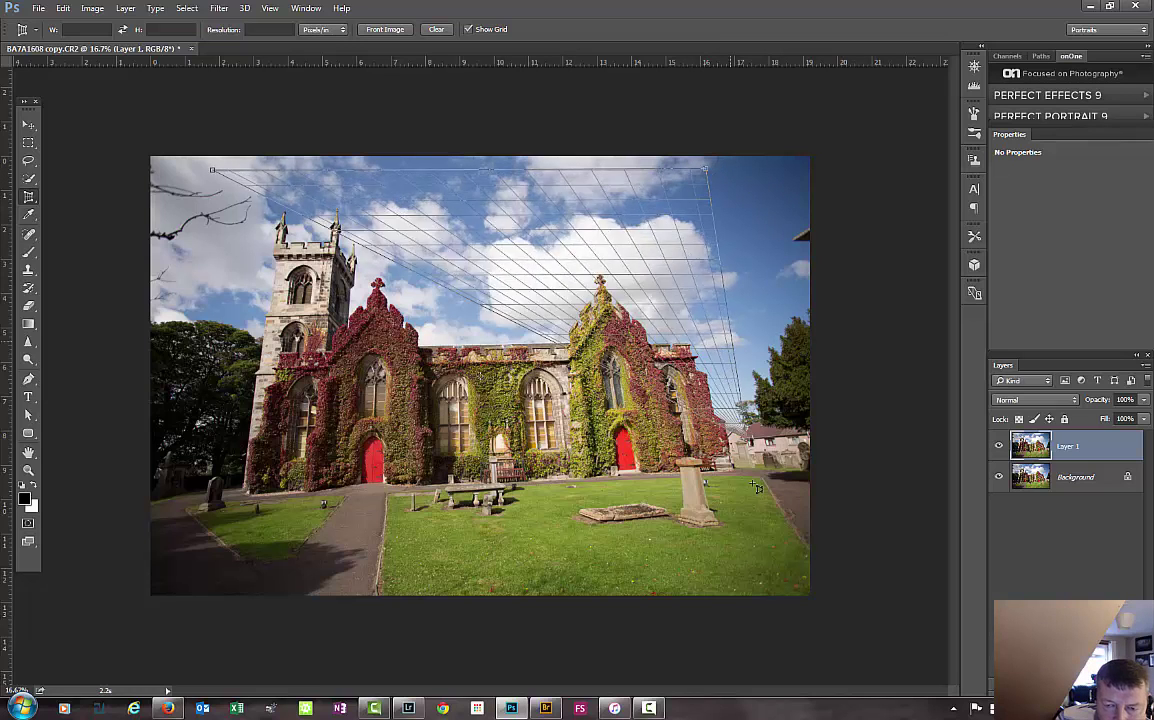
{"action": "left_click", "coordinate": [790, 543]}
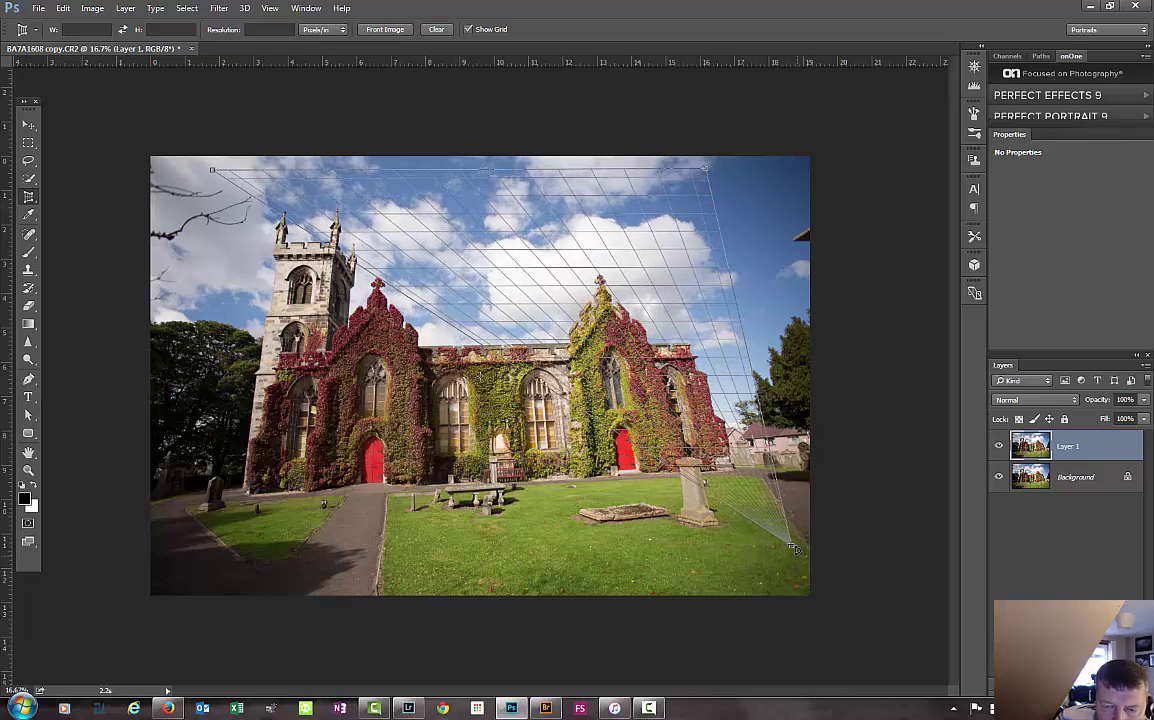
{"action": "left_click", "coordinate": [176, 557]}
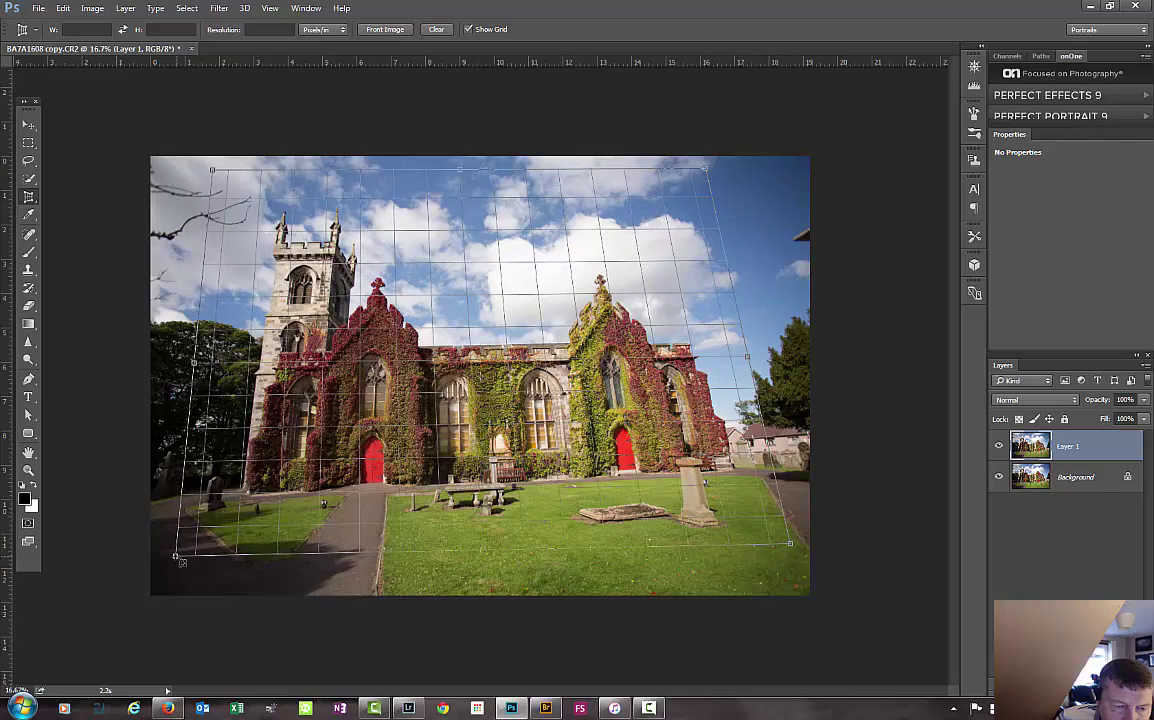
{"action": "left_click_drag", "start_coordinate": [176, 557], "coordinate": [169, 554]}
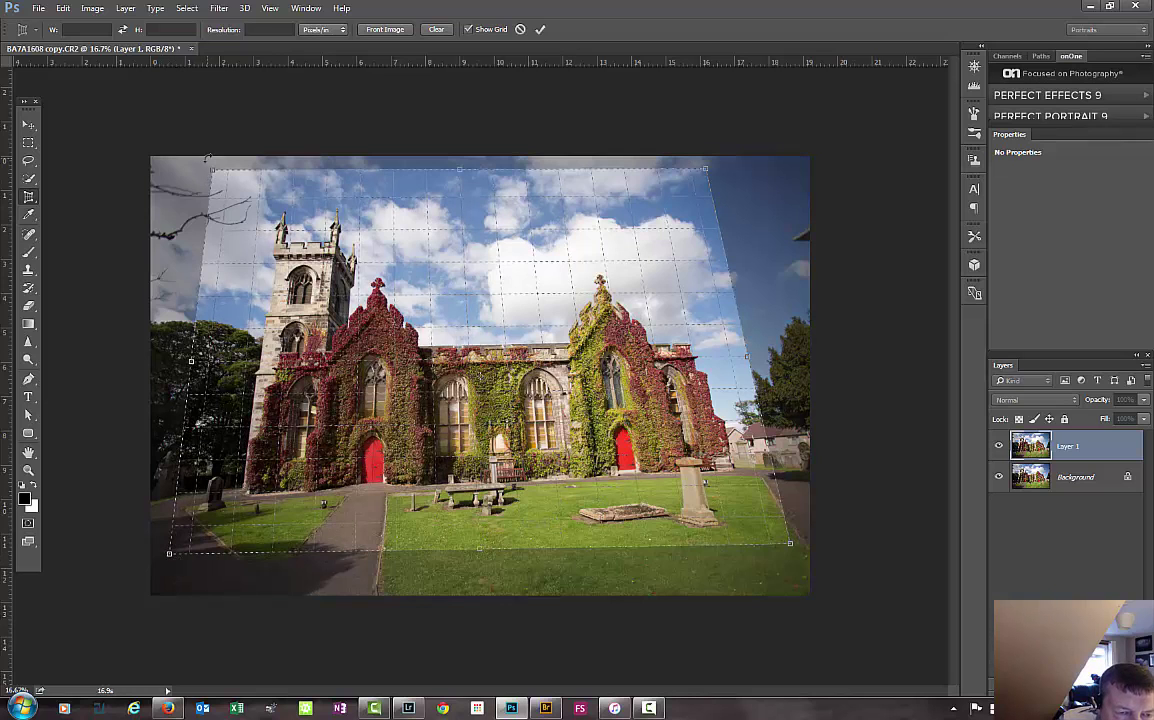
Refine the crop frame by moving its upper corners inward to follow the leaning tower and walls, and apply the perspective crop
{"action": "left_click_drag", "start_coordinate": [211, 169], "coordinate": [242, 172]}
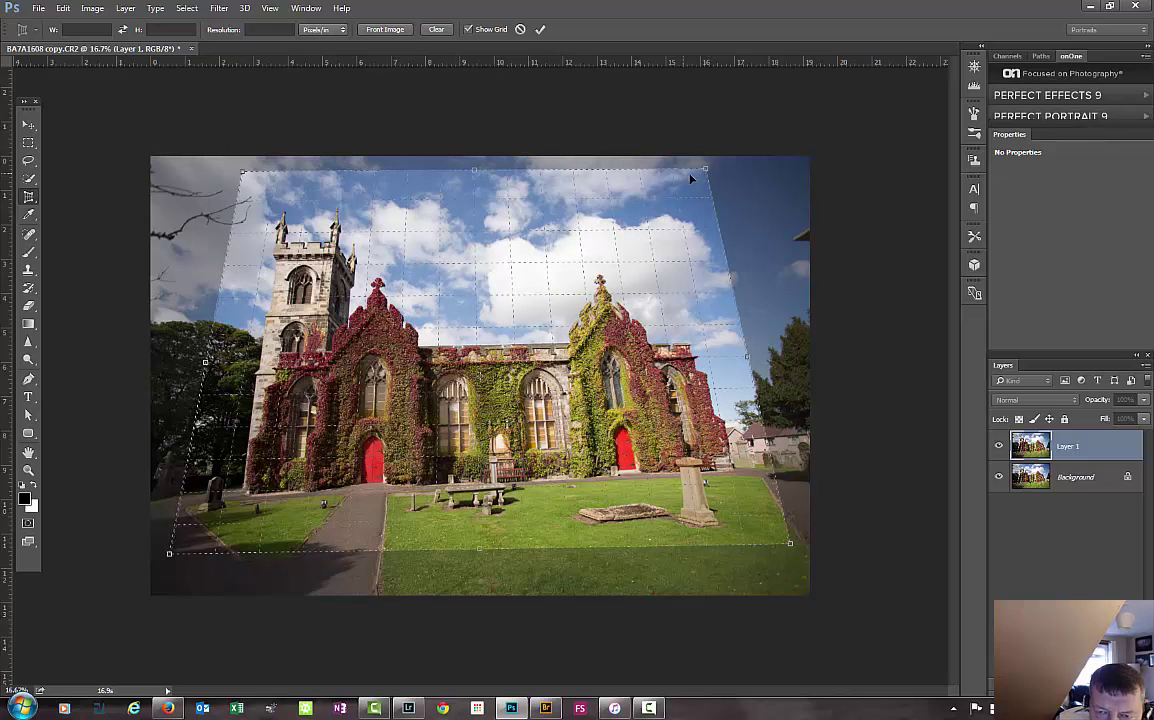
{"action": "mouse_move", "coordinate": [707, 176]}
{"action": "left_mouse_down"}
{"action": "mouse_move", "coordinate": [689, 156]}
{"action": "mouse_move", "coordinate": [693, 165]}
{"action": "left_mouse_up"}
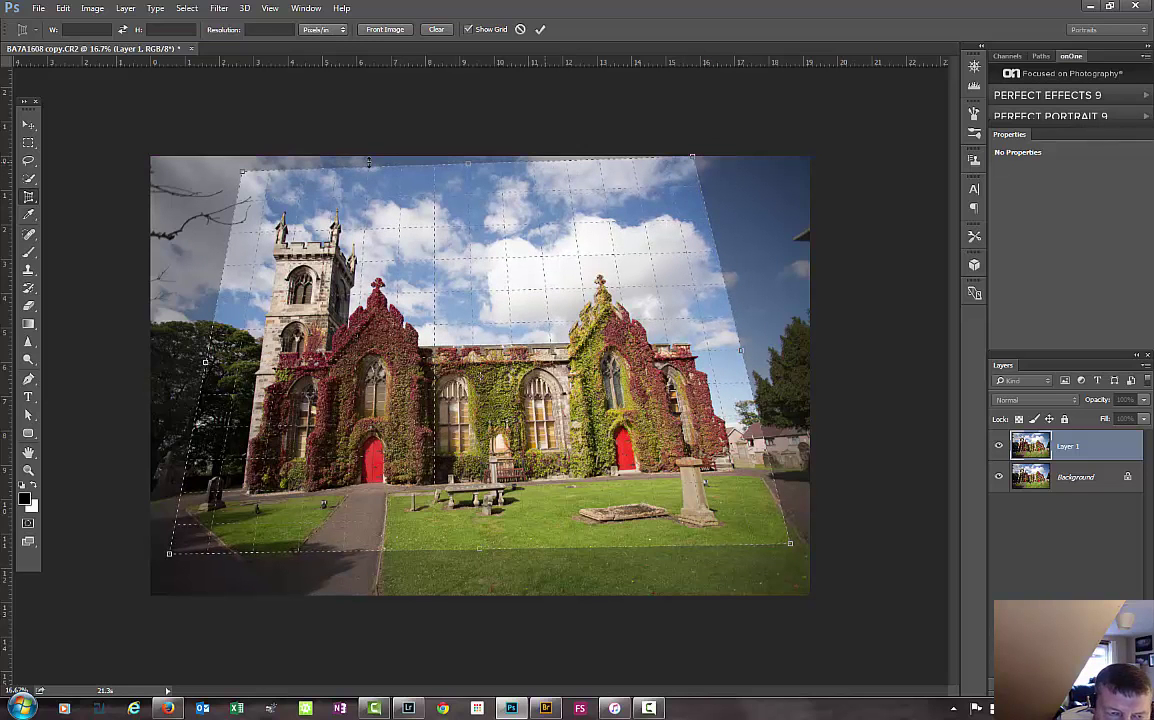
{"action": "left_click_drag", "start_coordinate": [241, 175], "coordinate": [239, 186]}
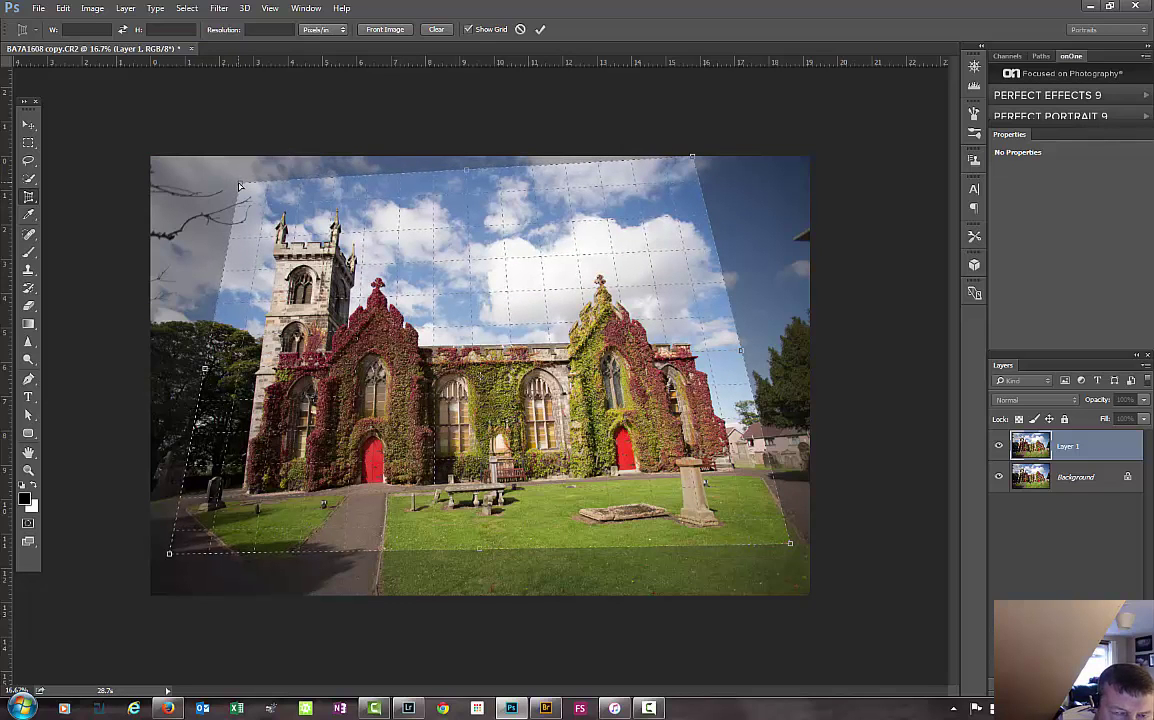
{"action": "left_click_drag", "start_coordinate": [692, 158], "coordinate": [690, 171]}
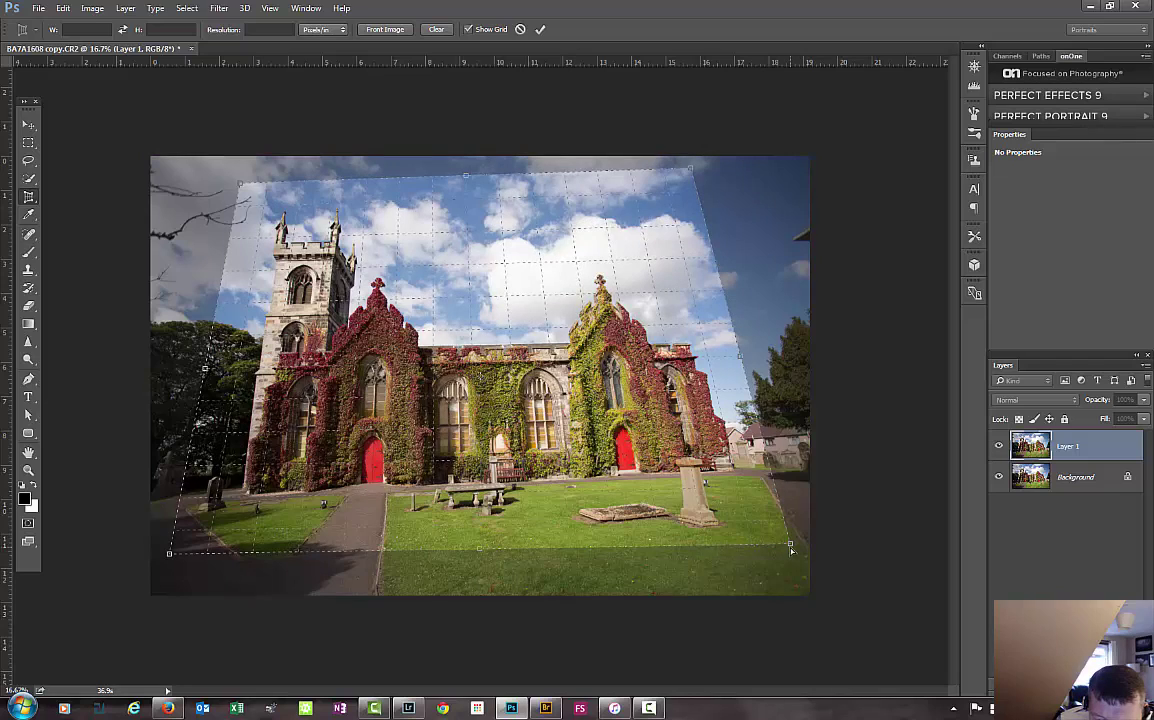
{"action": "left_click_drag", "start_coordinate": [790, 546], "coordinate": [789, 543]}
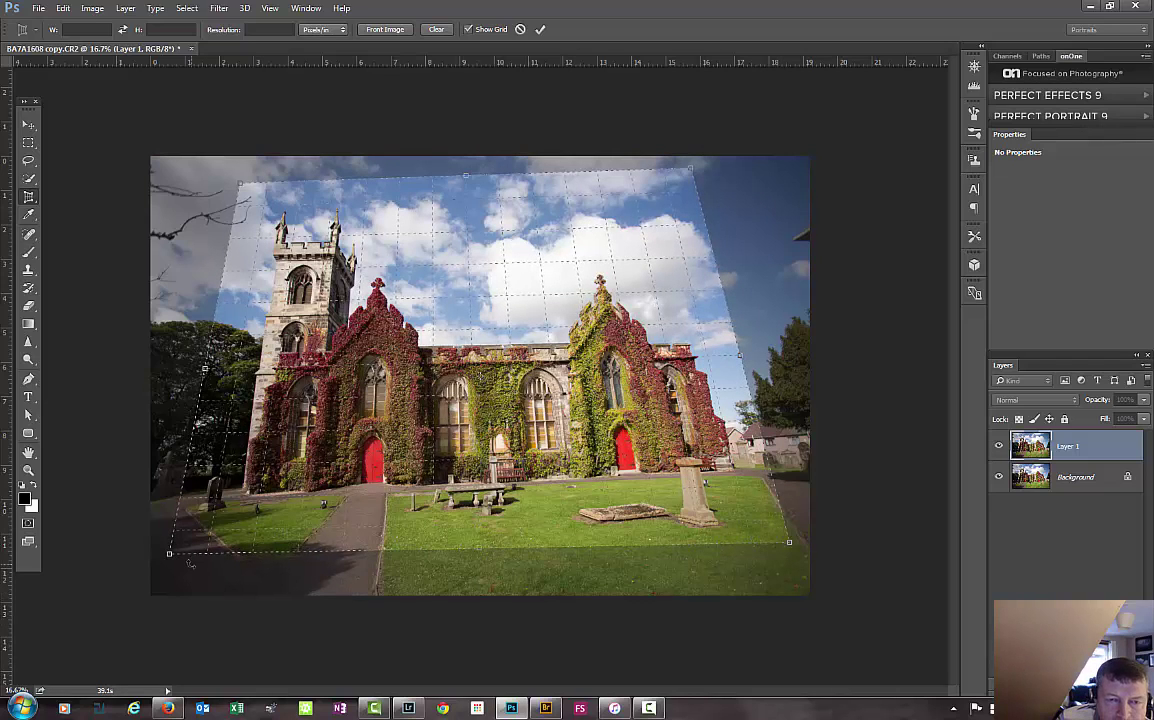
{"action": "left_click", "coordinate": [541, 30]}
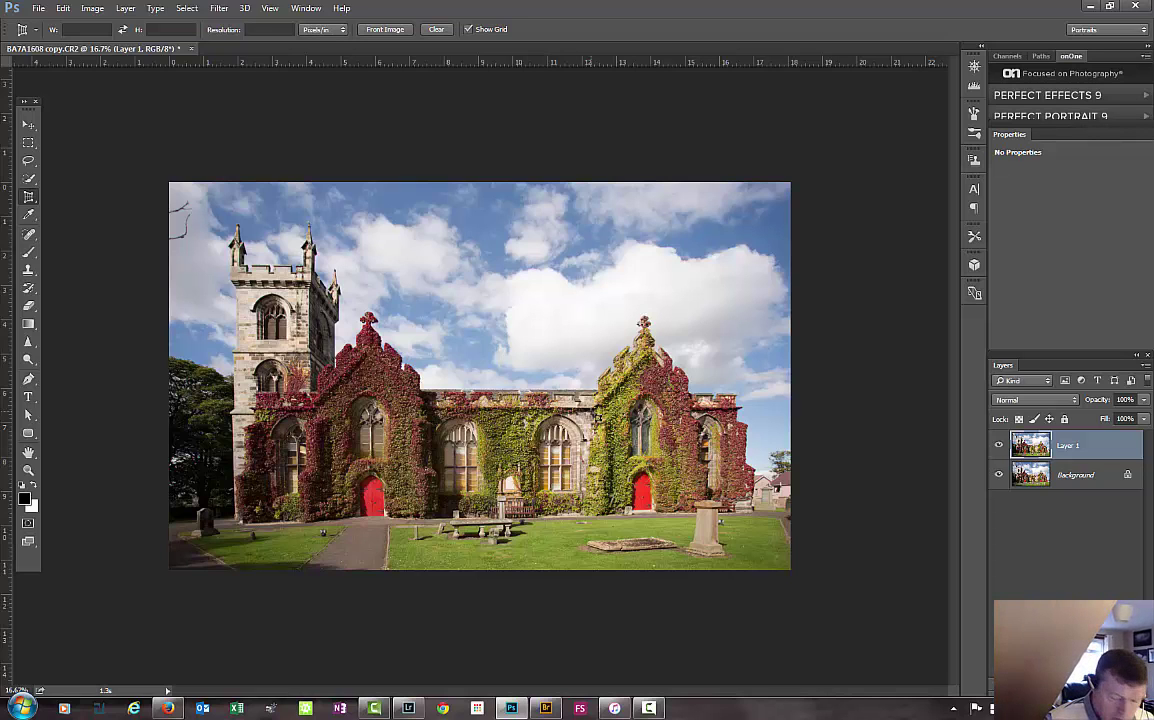
{"action": "key", "text": "ctrl+0"}
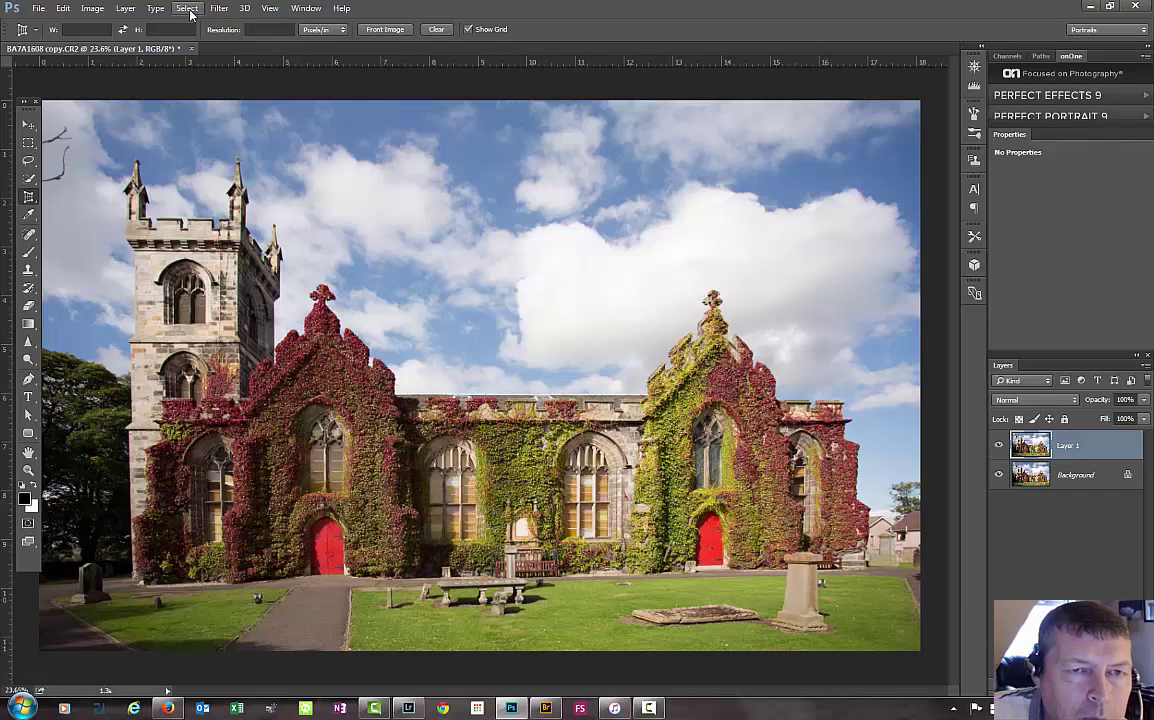
Check the church's roofline and ground line for level against a temporary horizontal guide, and discard the guide
{"action": "left_click", "coordinate": [270, 9]}
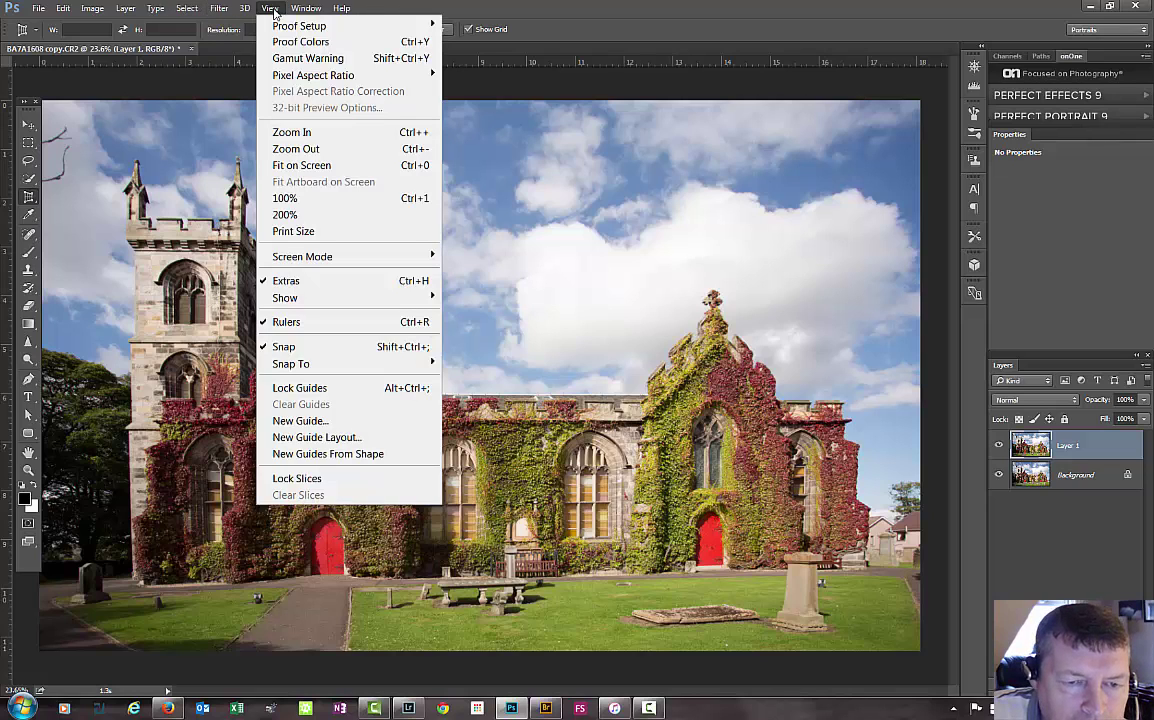
{"action": "left_click", "coordinate": [766, 36]}
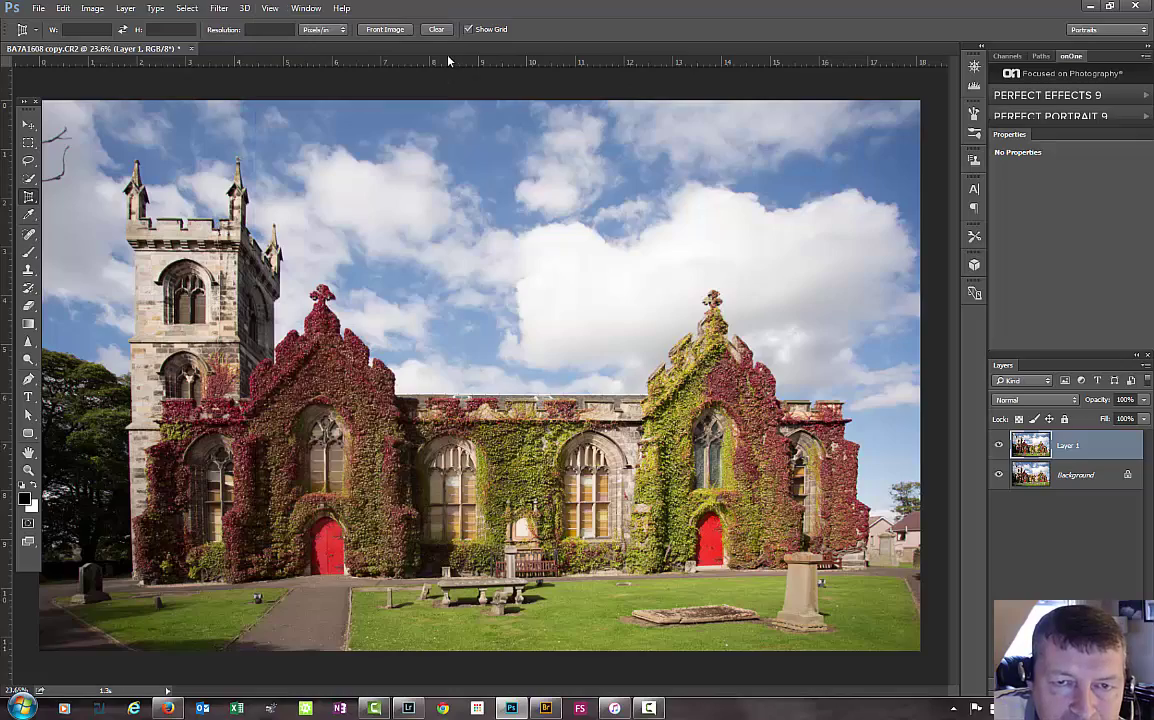
{"action": "mouse_move", "coordinate": [448, 55]}
{"action": "left_mouse_down"}
{"action": "mouse_move", "coordinate": [451, 69]}
{"action": "mouse_move", "coordinate": [451, 52]}
{"action": "left_mouse_up"}
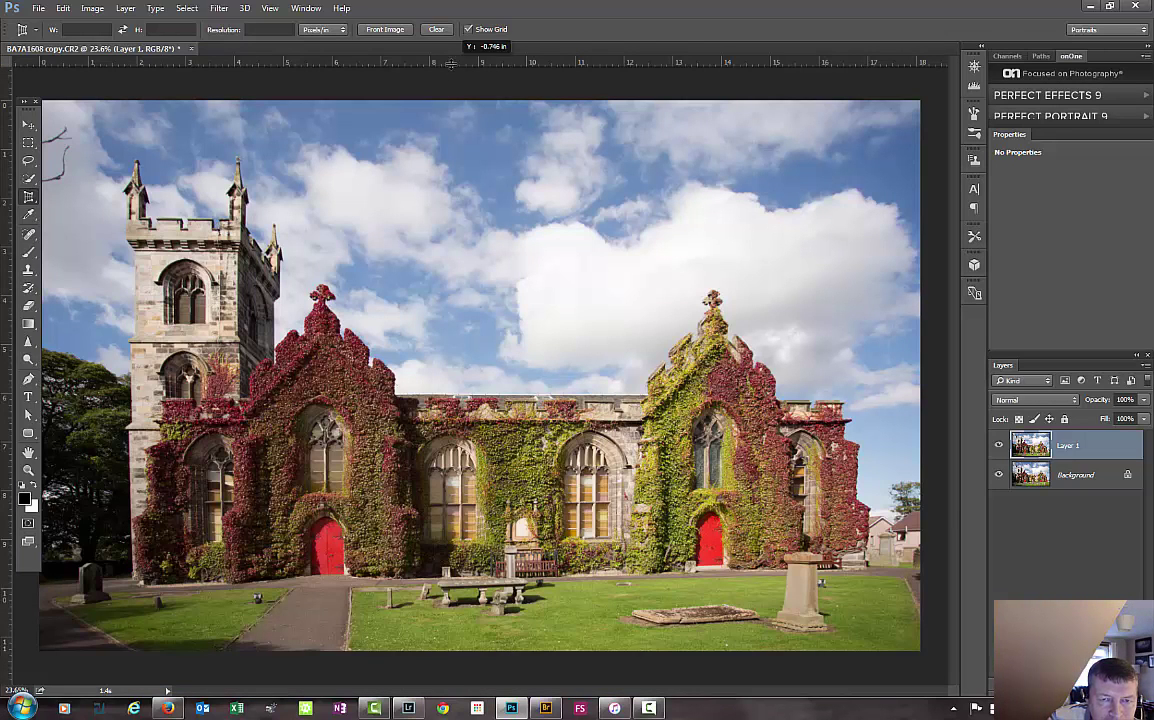
{"action": "left_click_drag", "start_coordinate": [451, 64], "coordinate": [428, 396]}
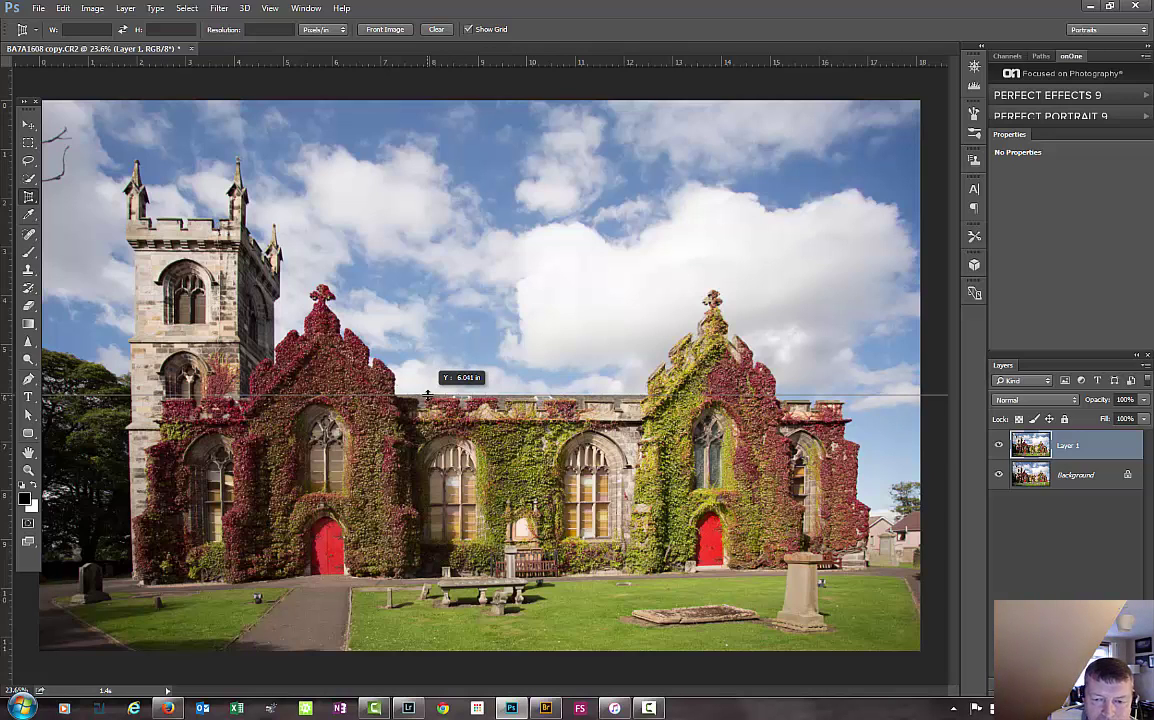
{"action": "left_click_drag", "start_coordinate": [428, 396], "coordinate": [447, 574]}
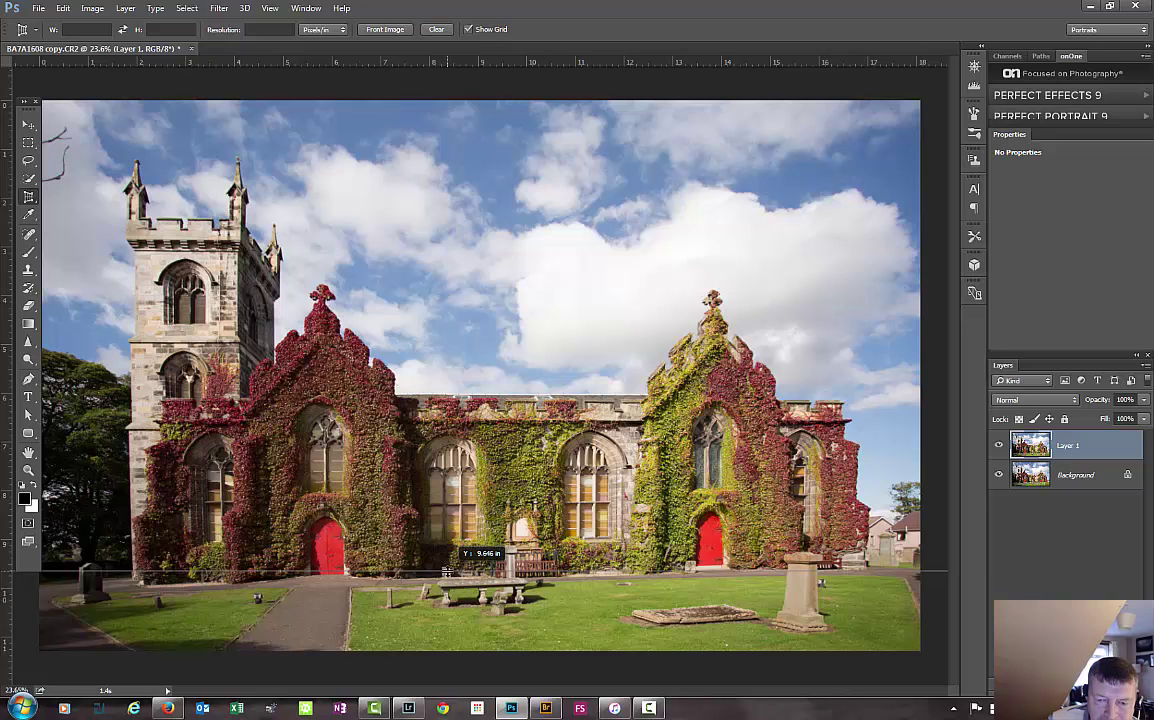
{"action": "left_click_drag", "start_coordinate": [446, 572], "coordinate": [453, 54]}
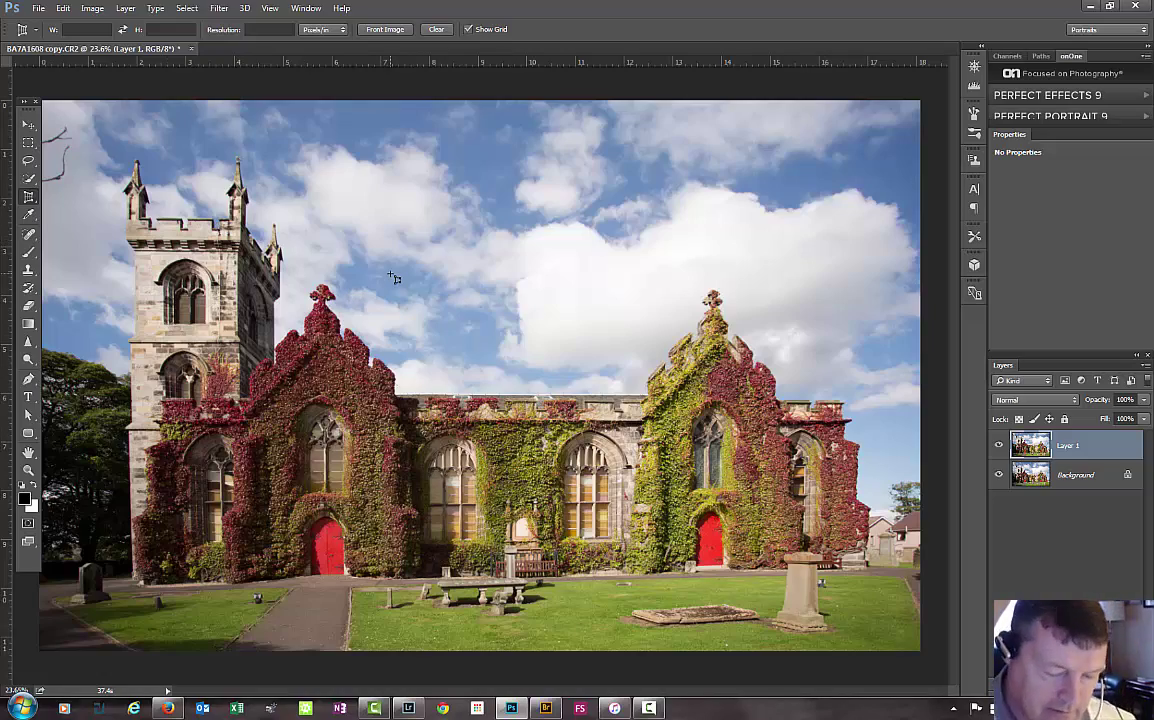
Switch to the Healing Brush tool and reduce its brush size to 150 for retouching the sky beside the tower
{"action": "key", "text": "ctrl+plus"}
{"action": "key", "text": "ctrl+plus"}
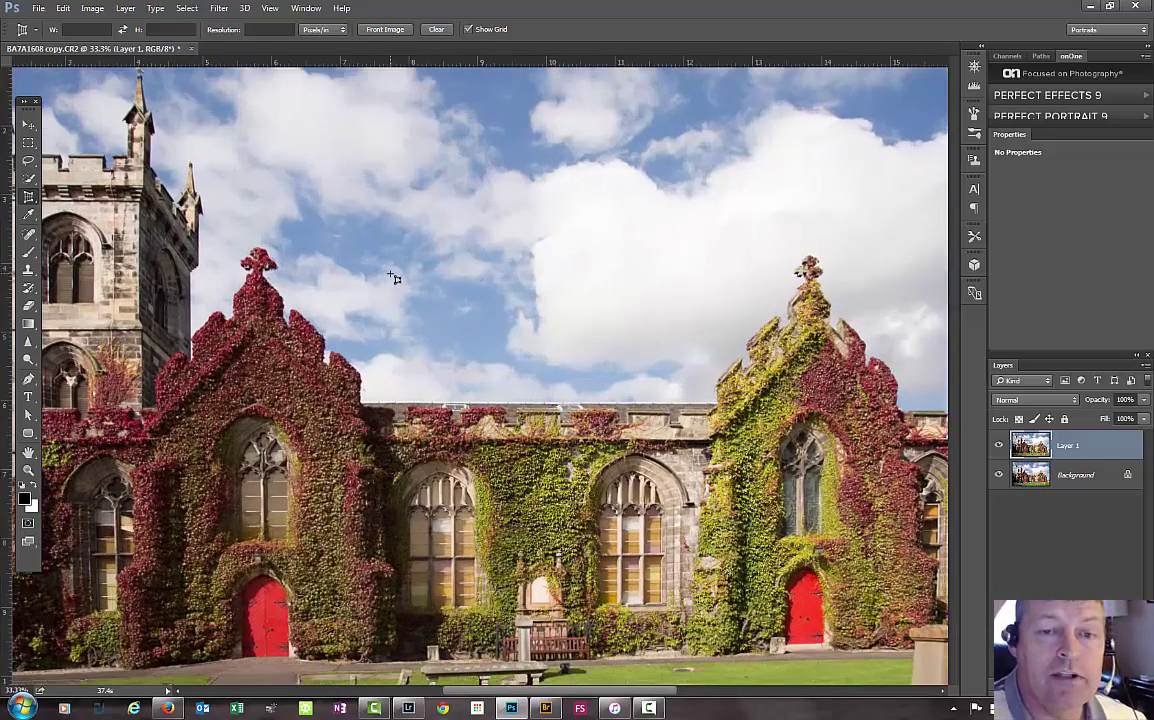
{"action": "left_click_drag", "start_coordinate": [275, 263], "coordinate": [706, 364]}
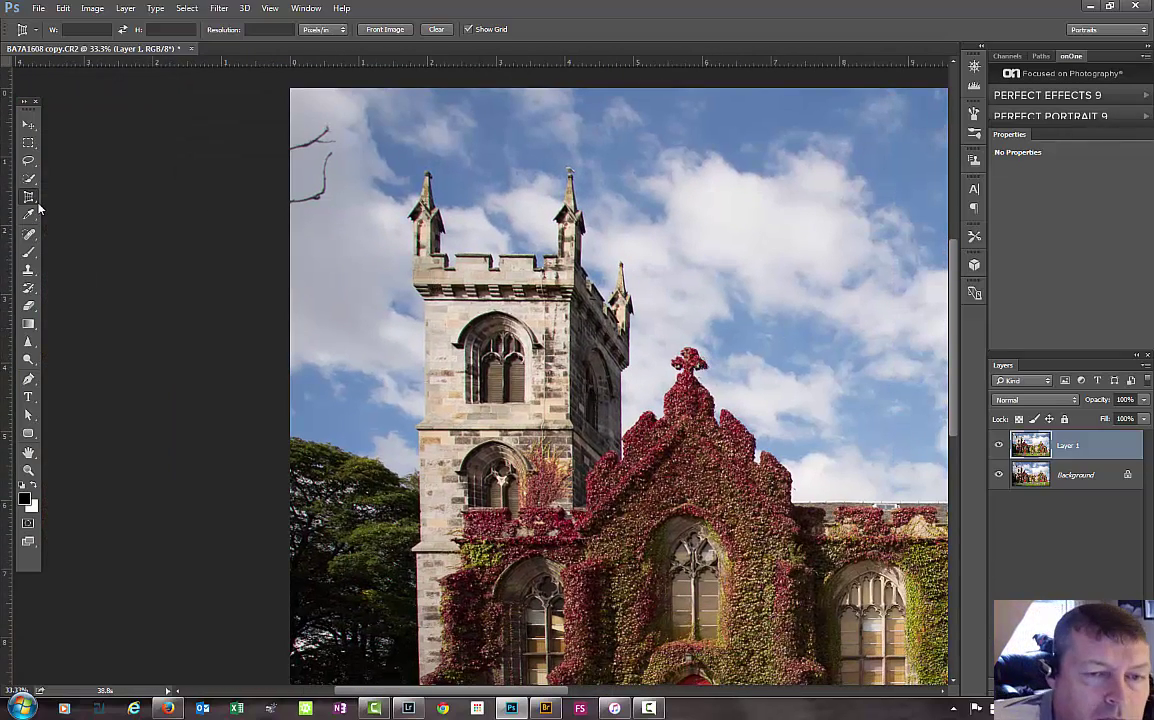
{"action": "left_click", "coordinate": [28, 160]}
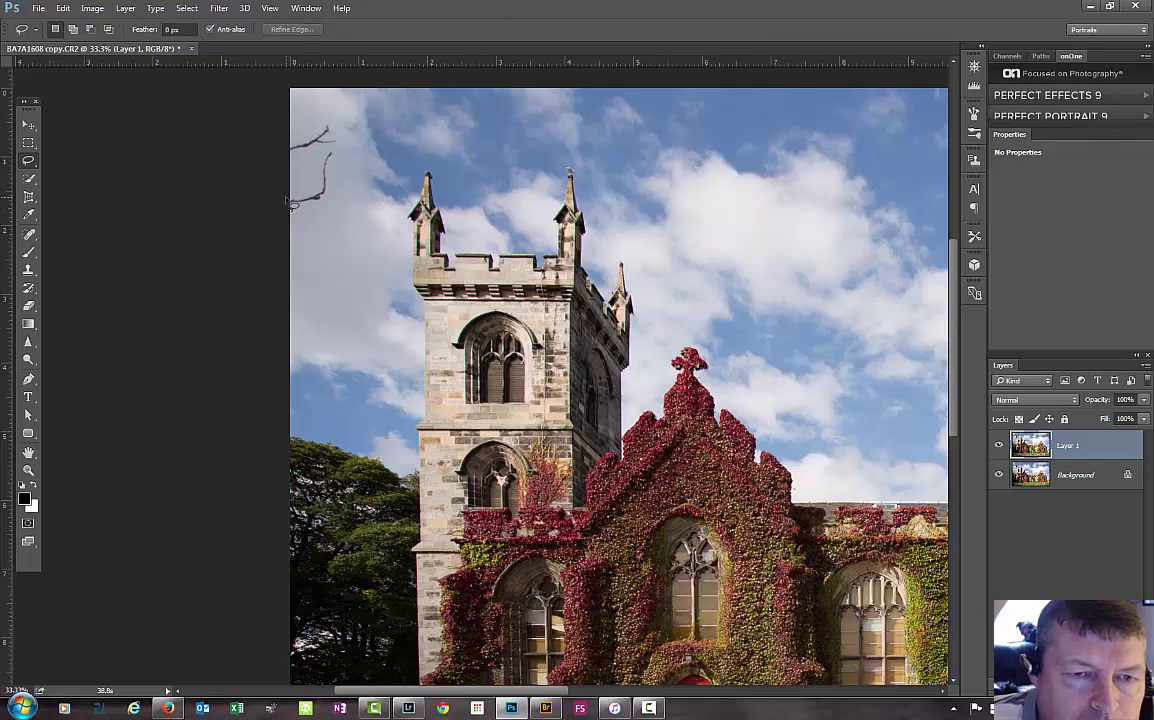
{"action": "left_click", "coordinate": [33, 241]}
{"action": "left_click", "coordinate": [31, 237]}
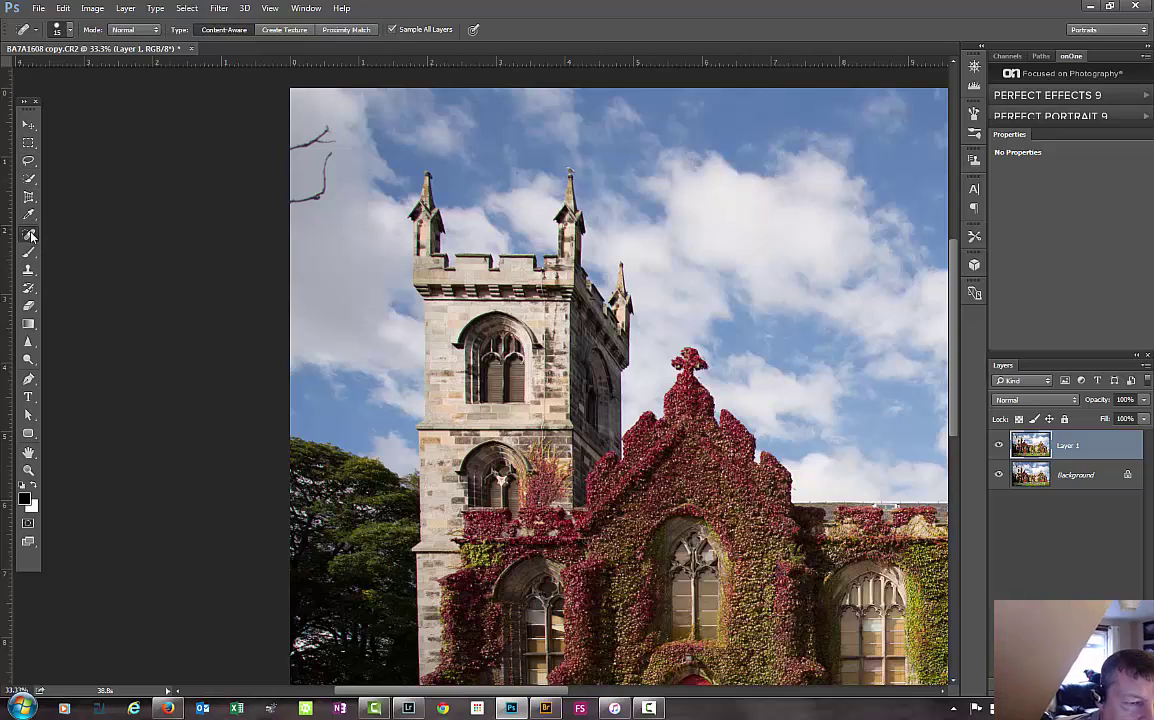
{"action": "left_click", "coordinate": [31, 236]}
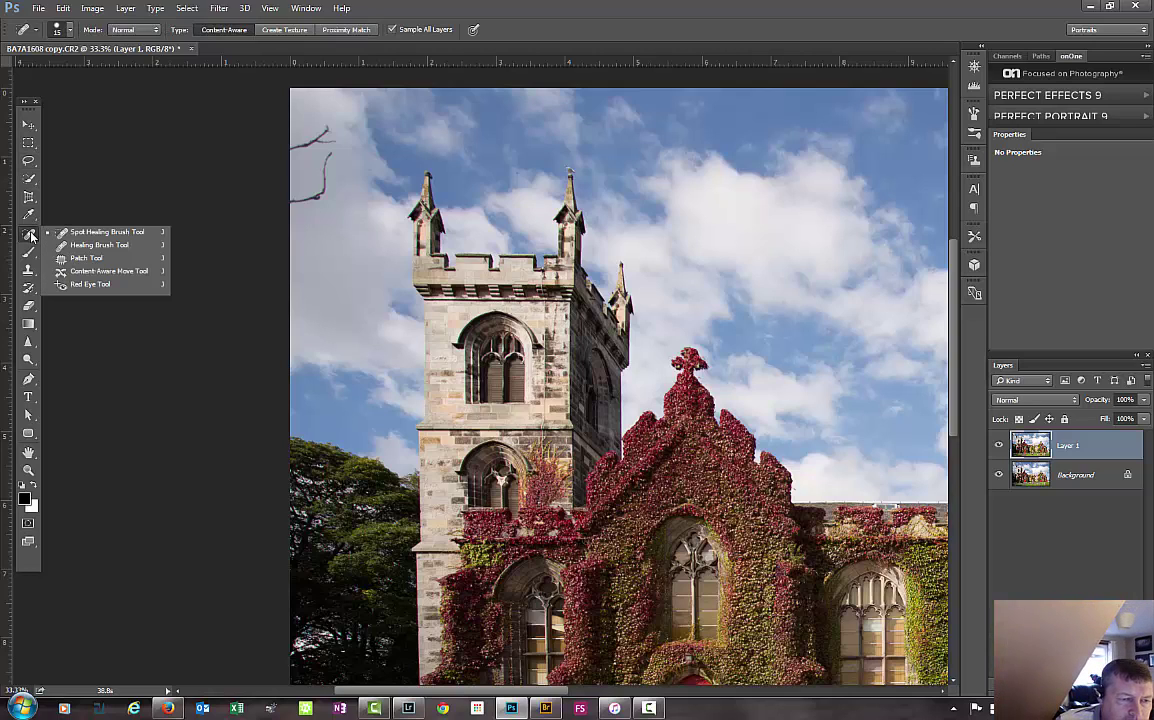
{"action": "left_click", "coordinate": [112, 249]}
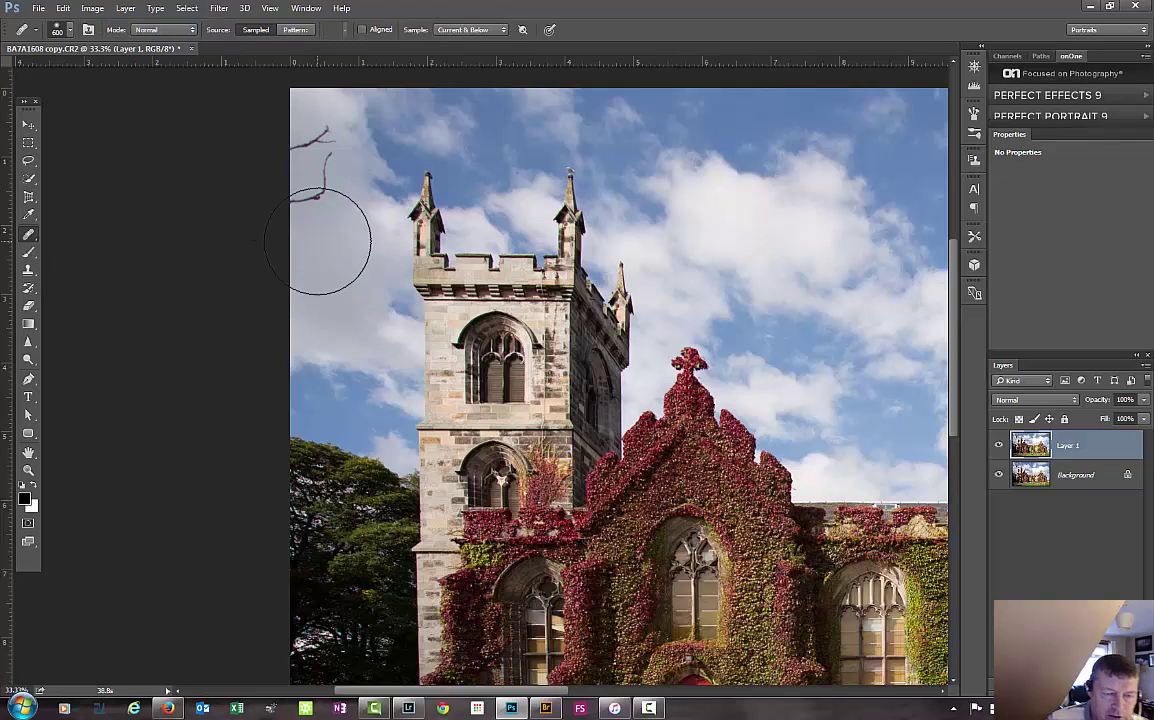
{"action": "key", "text": "bracketleft"}
{"action": "key", "text": "bracketleft"}
{"action": "key", "text": "bracketleft"}
{"action": "key", "text": "bracketleft"}
{"action": "key", "text": "bracketleft"}
{"action": "key", "text": "bracketleft"}
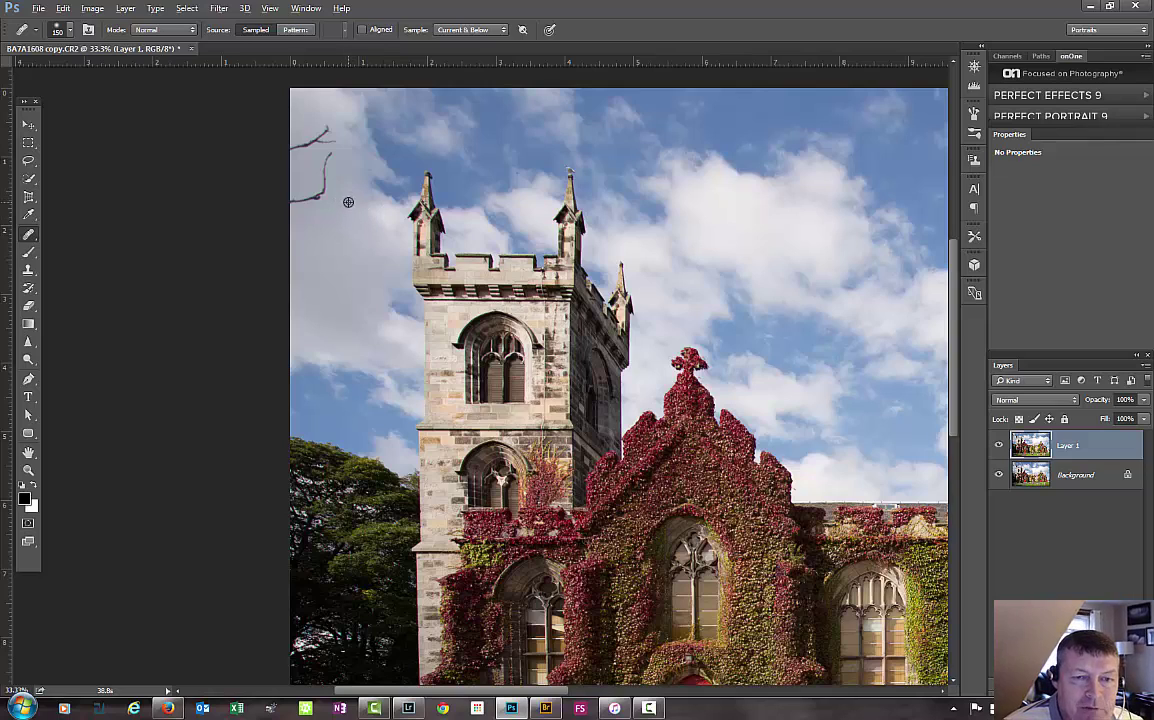
Heal away both bare branches in the sky beside the tower using sampled clean cloud, and touch up the dark tree below
{"action": "left_click", "coordinate": [349, 202], "text": "alt"}
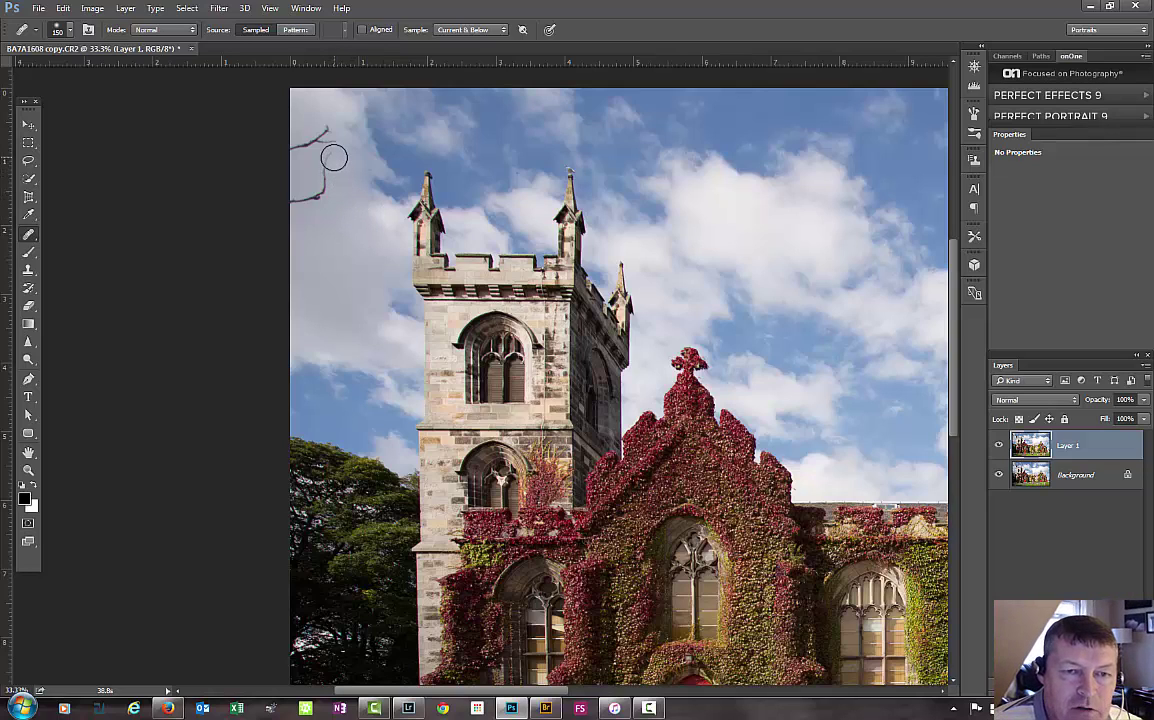
{"action": "mouse_move", "coordinate": [329, 168]}
{"action": "left_mouse_down"}
{"action": "mouse_move", "coordinate": [299, 216]}
{"action": "mouse_move", "coordinate": [297, 206]}
{"action": "mouse_move", "coordinate": [315, 229]}
{"action": "mouse_move", "coordinate": [300, 213]}
{"action": "left_mouse_up"}
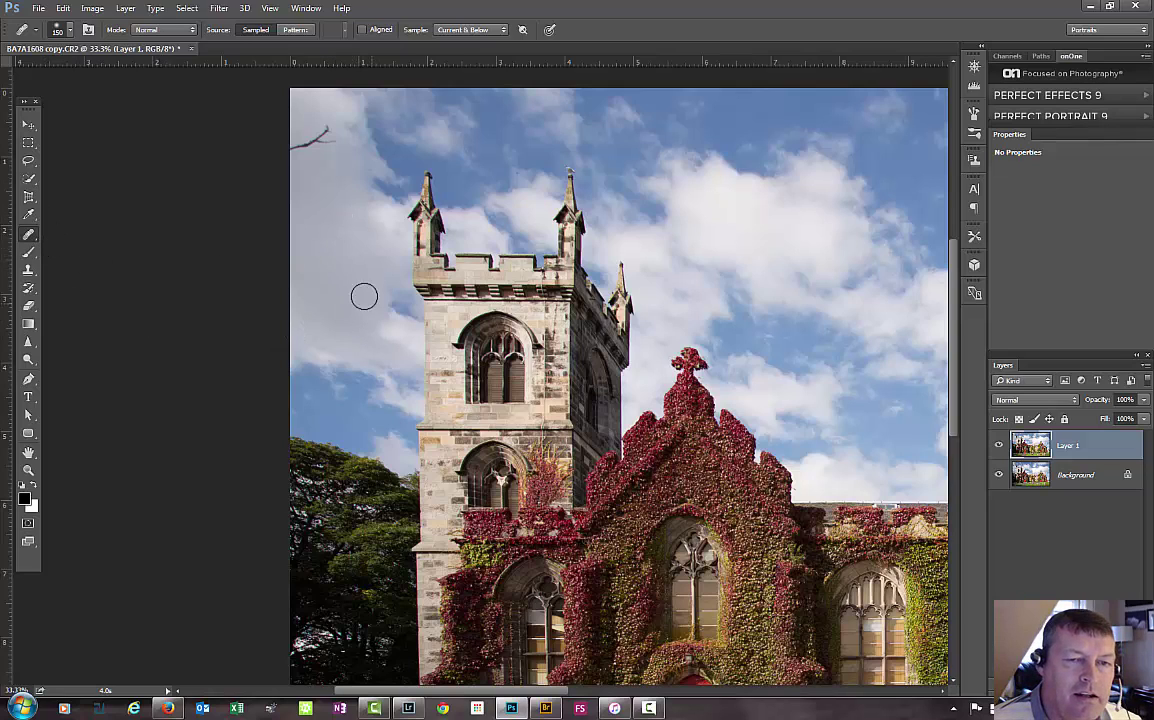
{"action": "left_click", "coordinate": [341, 206], "text": "alt"}
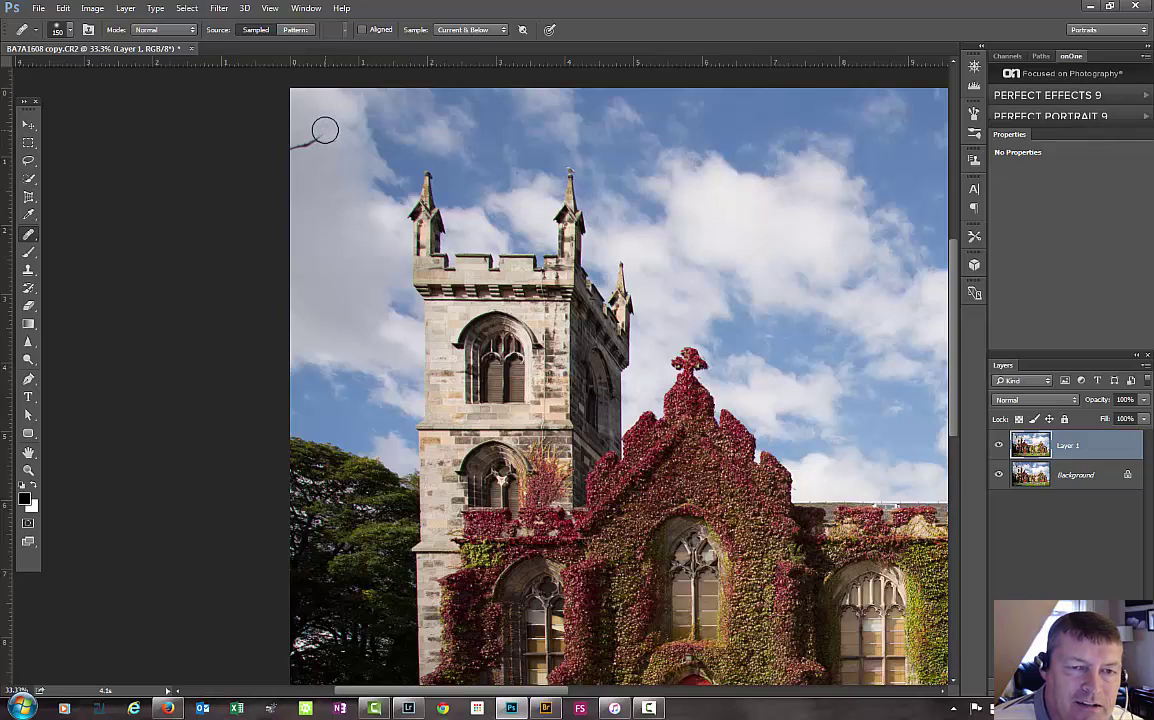
{"action": "mouse_move", "coordinate": [316, 146]}
{"action": "left_mouse_down"}
{"action": "mouse_move", "coordinate": [330, 144]}
{"action": "mouse_move", "coordinate": [317, 155]}
{"action": "mouse_move", "coordinate": [299, 139]}
{"action": "mouse_move", "coordinate": [302, 153]}
{"action": "left_mouse_up"}
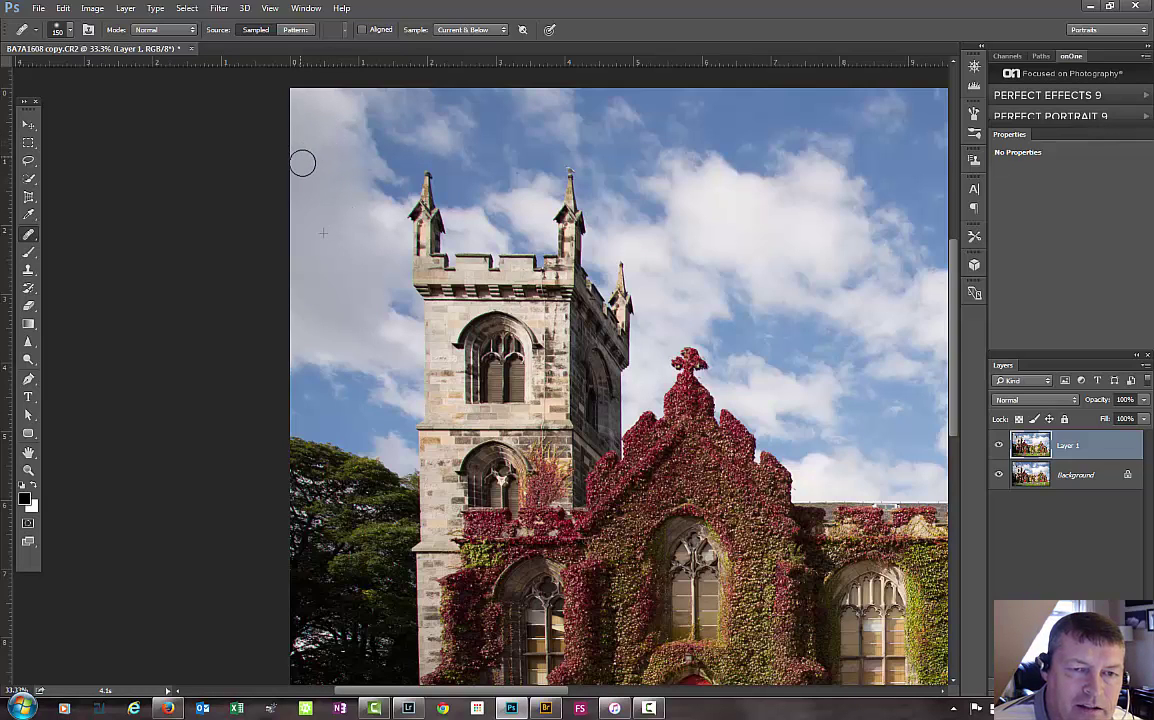
{"action": "left_click_drag", "start_coordinate": [318, 488], "coordinate": [330, 513]}
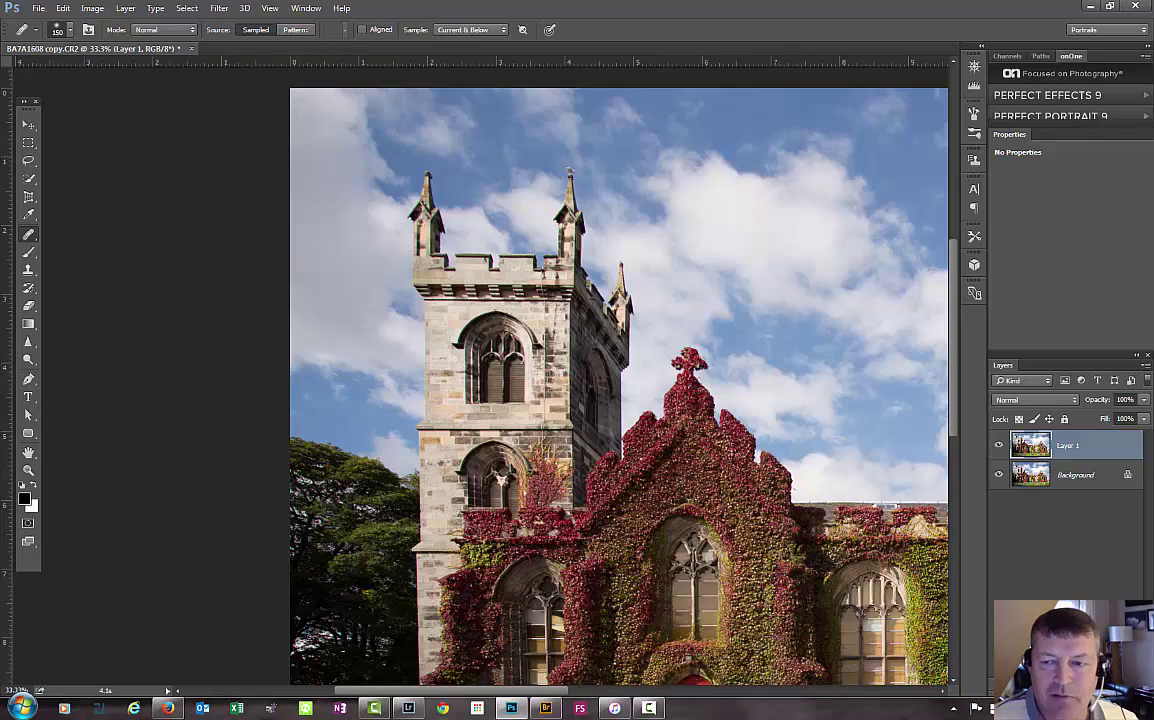
Open the Camera Raw filter for Layer 1 and show its manual Lens Corrections settings
{"action": "key", "text": "ctrl+minus"}
{"action": "key", "text": "ctrl+minus"}
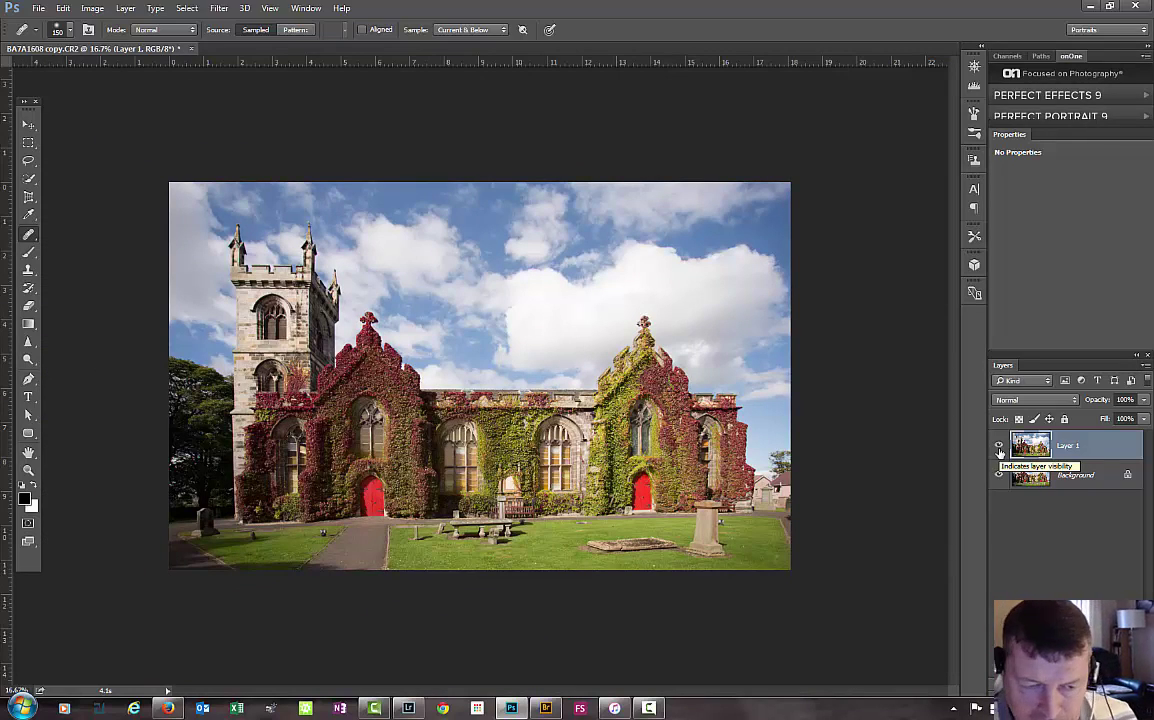
{"action": "key", "text": "ctrl+plus"}
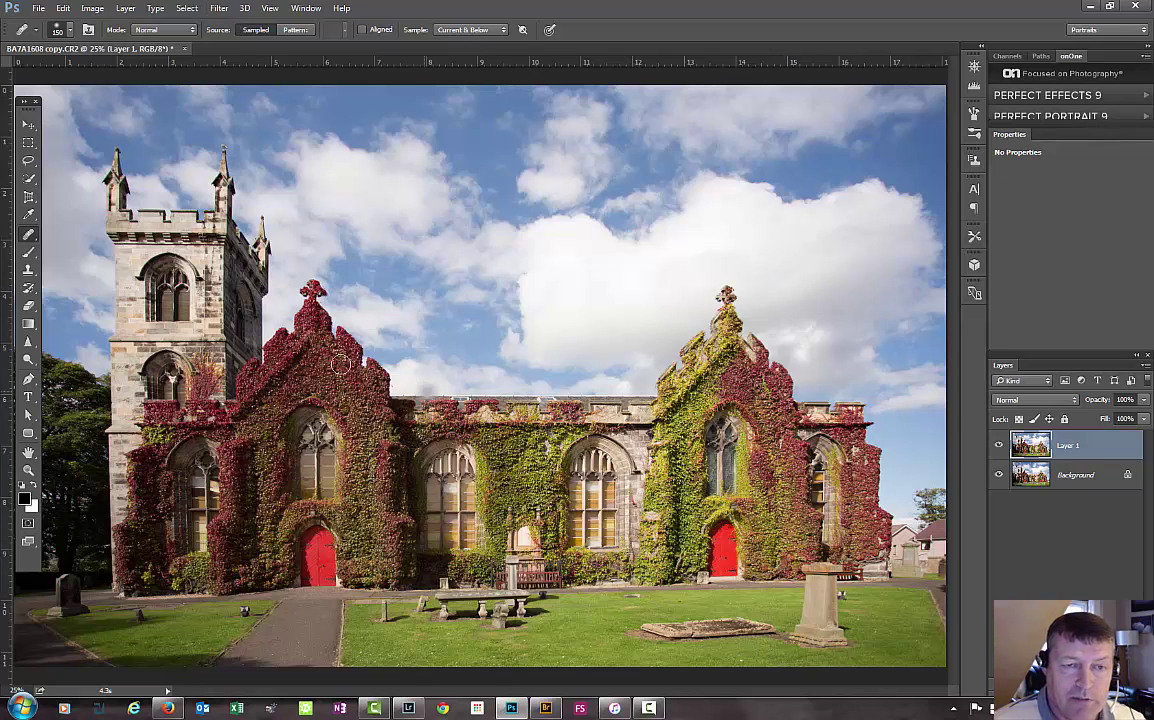
{"action": "left_click", "coordinate": [220, 9]}
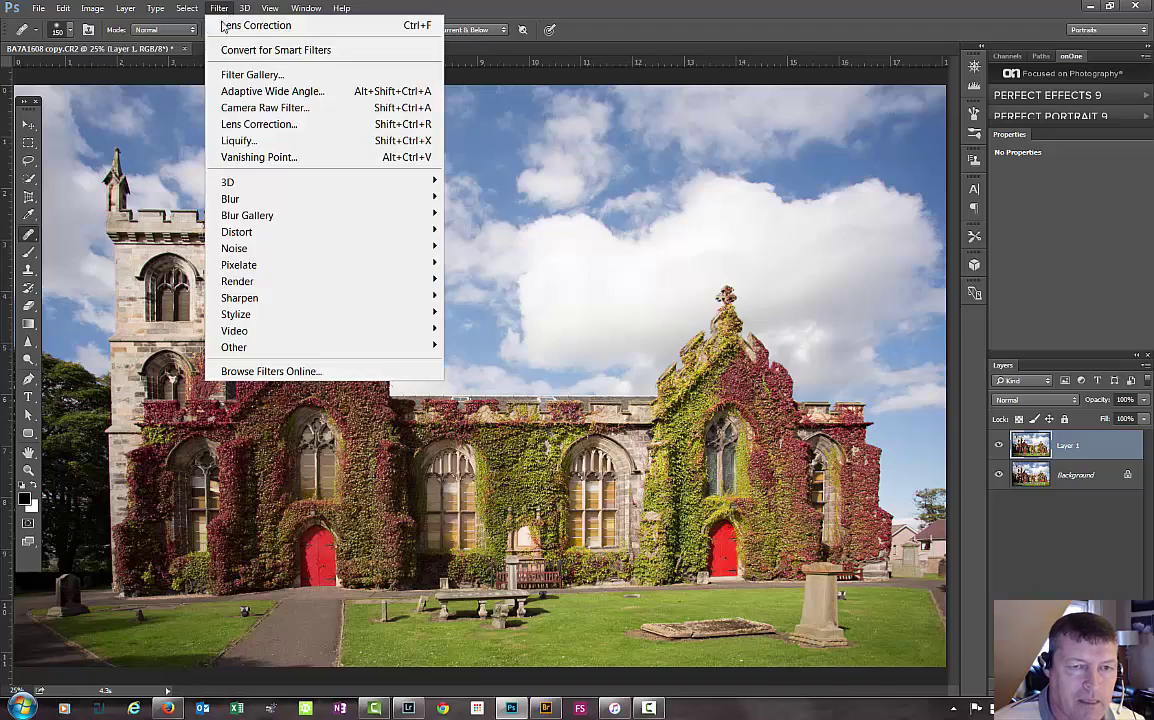
{"action": "left_click", "coordinate": [223, 109]}
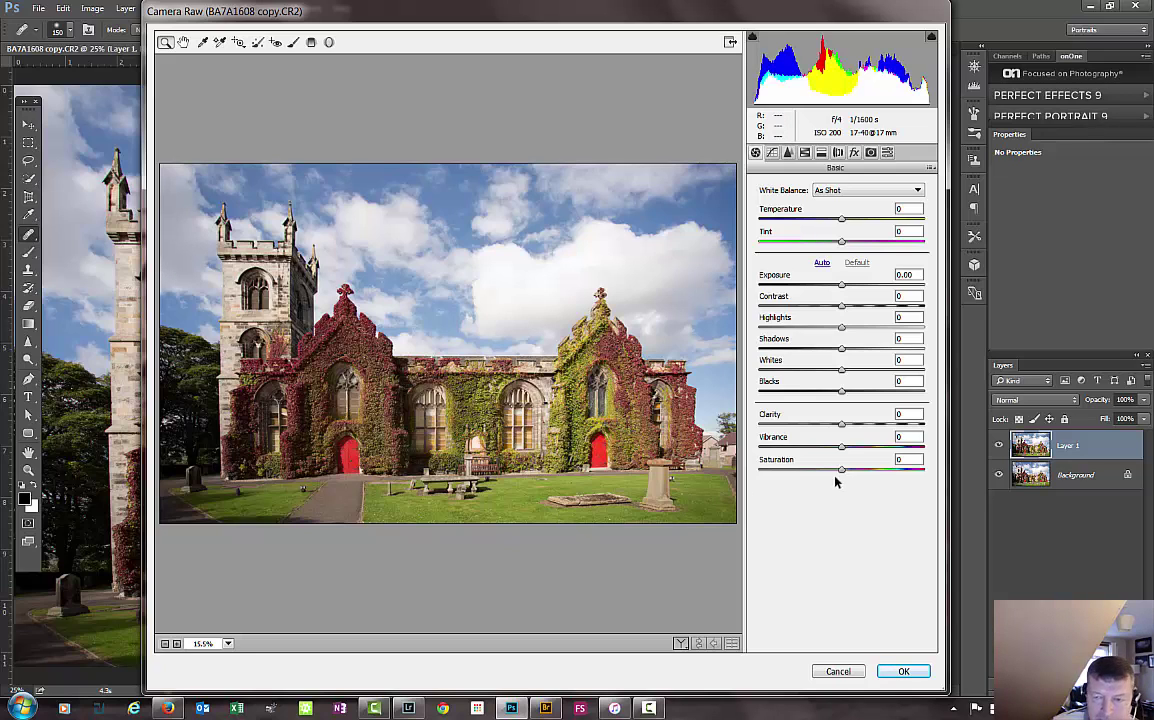
{"action": "left_click", "coordinate": [854, 152]}
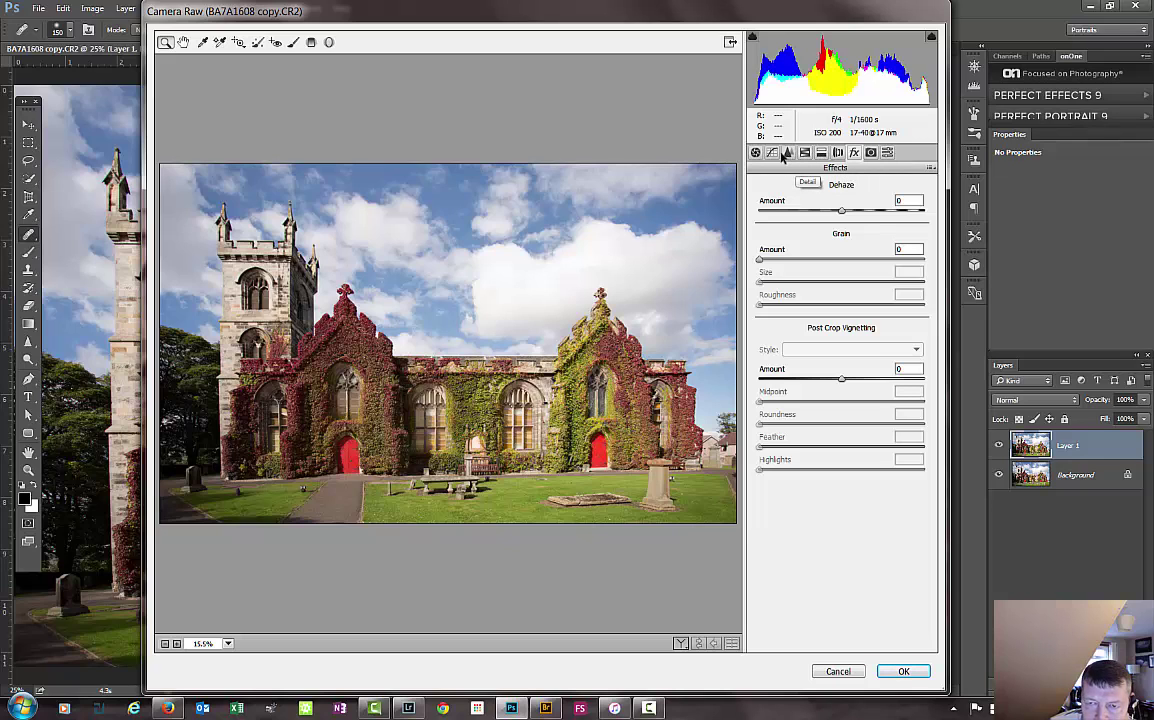
{"action": "left_click", "coordinate": [835, 153]}
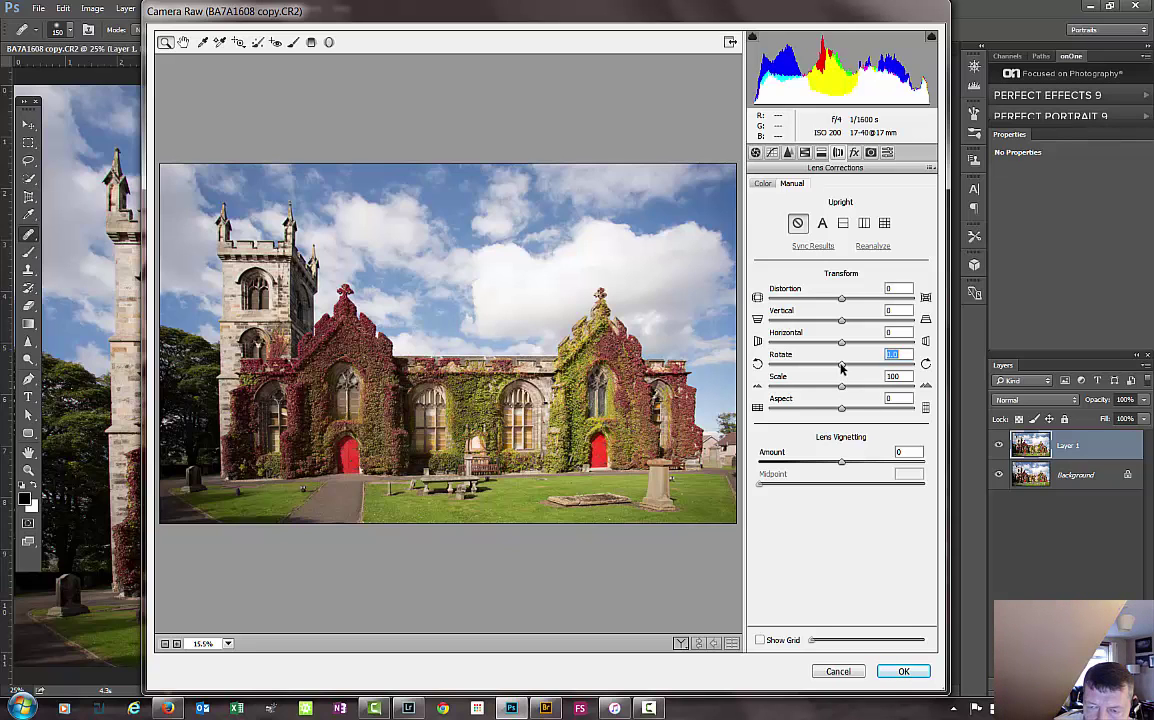
Test the Rotate correction at -3.7, reset it, and set it to +0.2
{"action": "left_click_drag", "start_coordinate": [841, 368], "coordinate": [815, 368]}
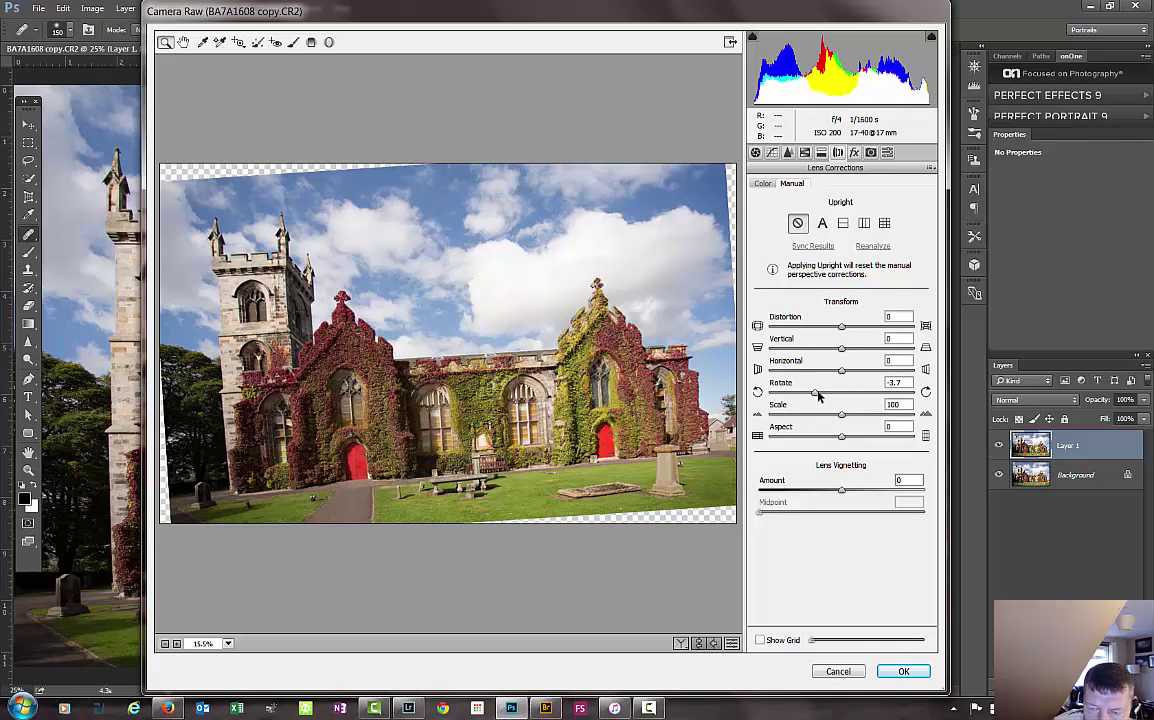
{"action": "double_click", "coordinate": [818, 394]}
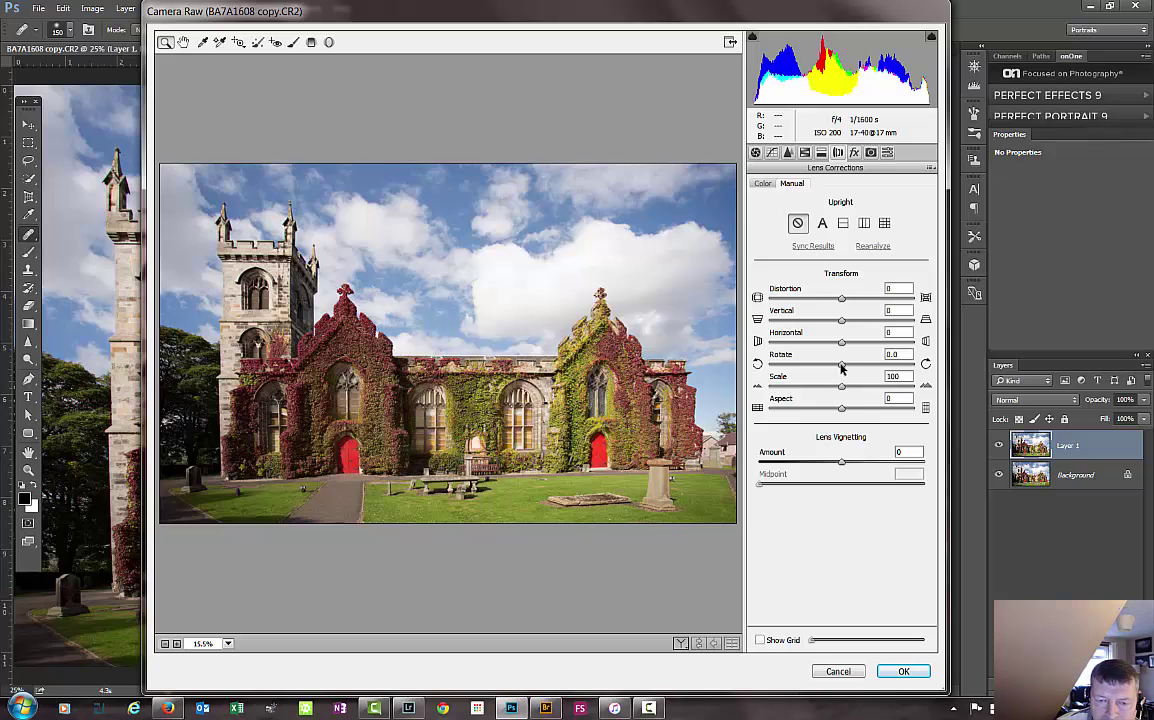
{"action": "left_click_drag", "start_coordinate": [841, 366], "coordinate": [841, 368]}
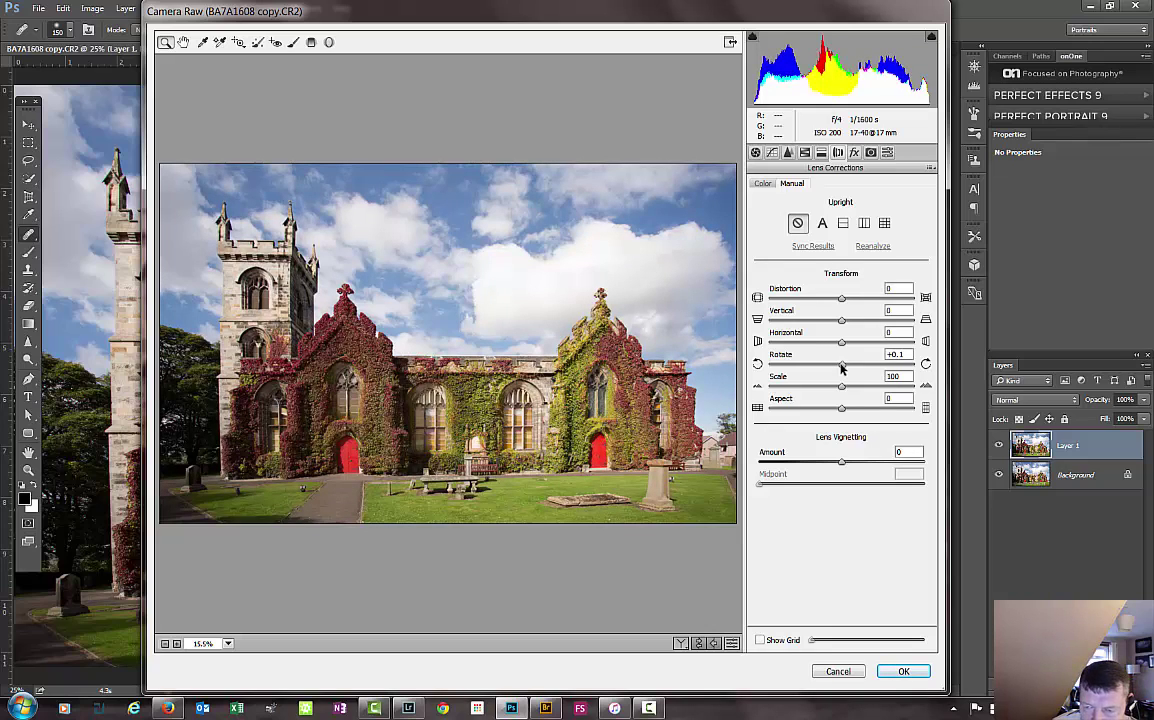
{"action": "left_click_drag", "start_coordinate": [841, 368], "coordinate": [842, 368]}
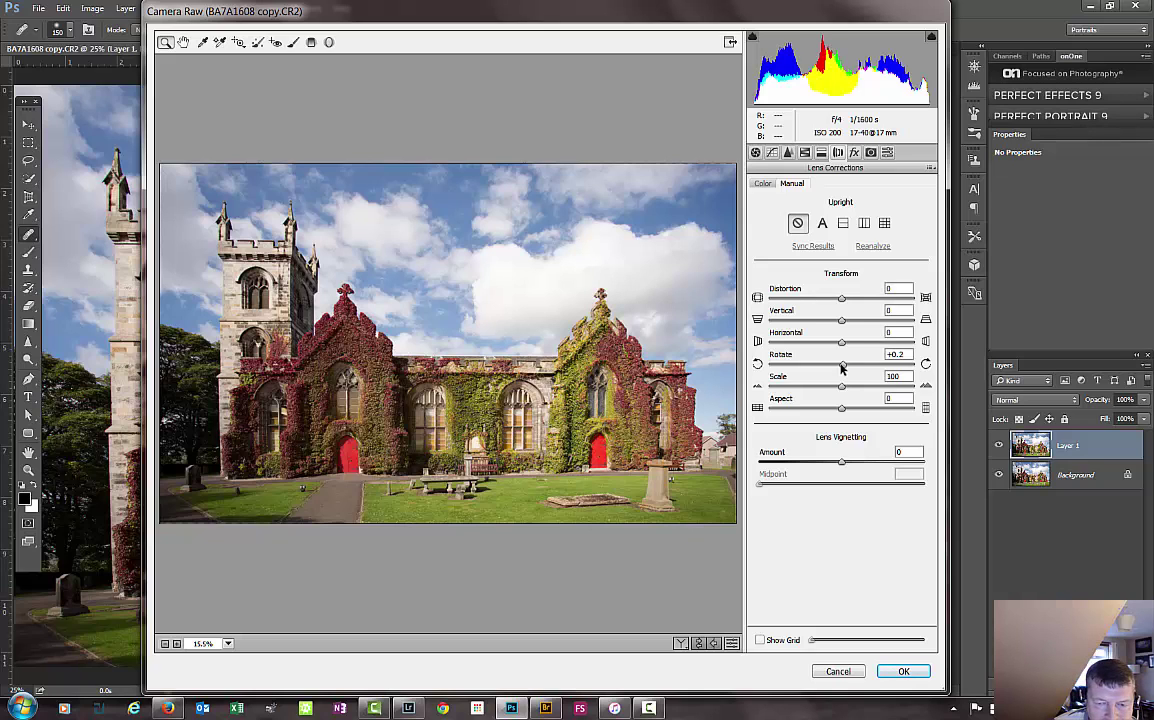
Set the Rotate correction to +0.1 and the Vertical perspective correction to -10
{"action": "left_click_drag", "start_coordinate": [842, 368], "coordinate": [841, 368]}
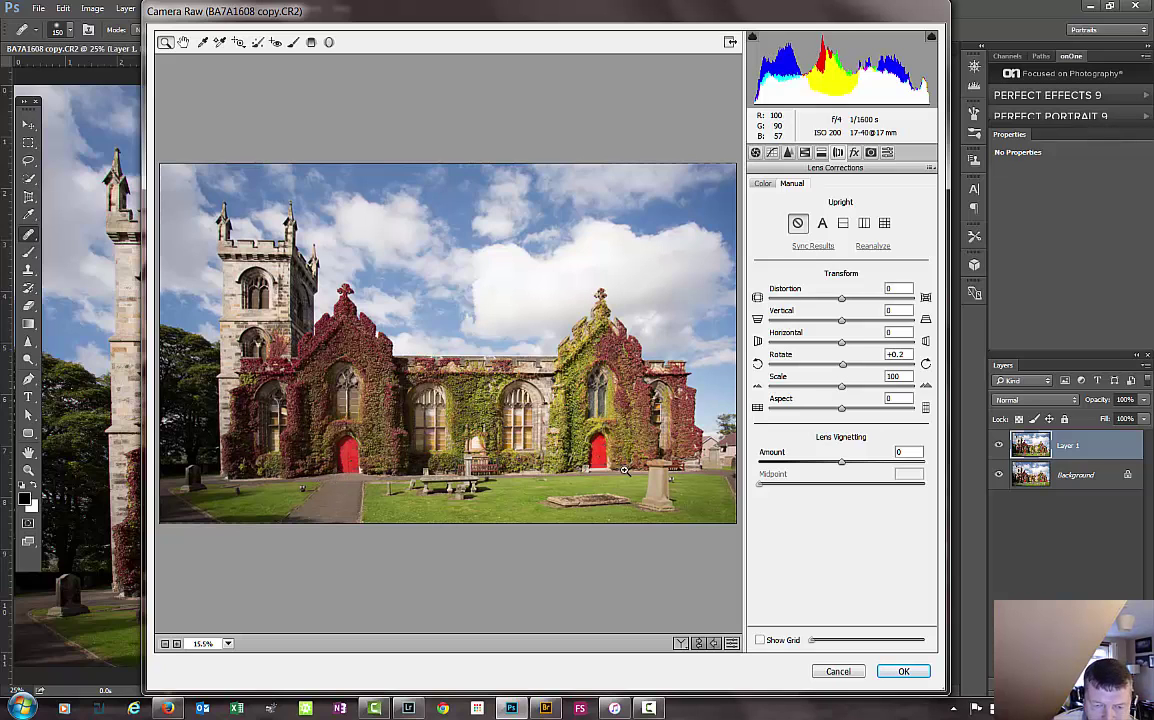
{"action": "key", "text": "Down"}
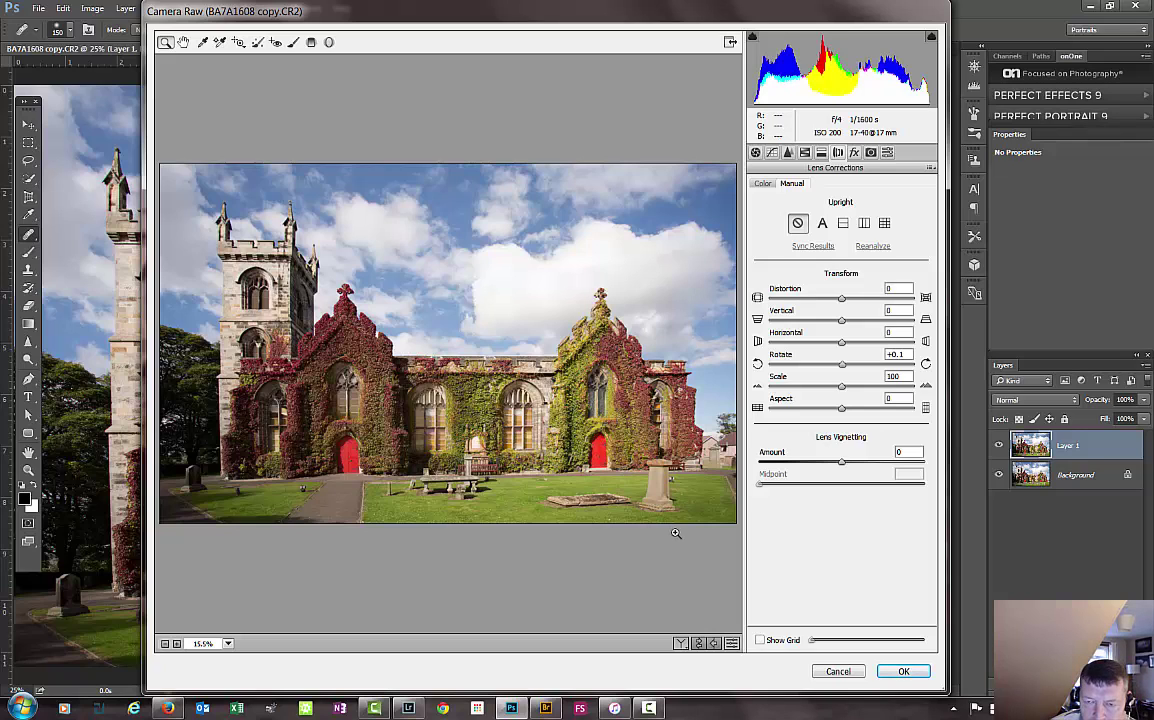
{"action": "left_click", "coordinate": [842, 321]}
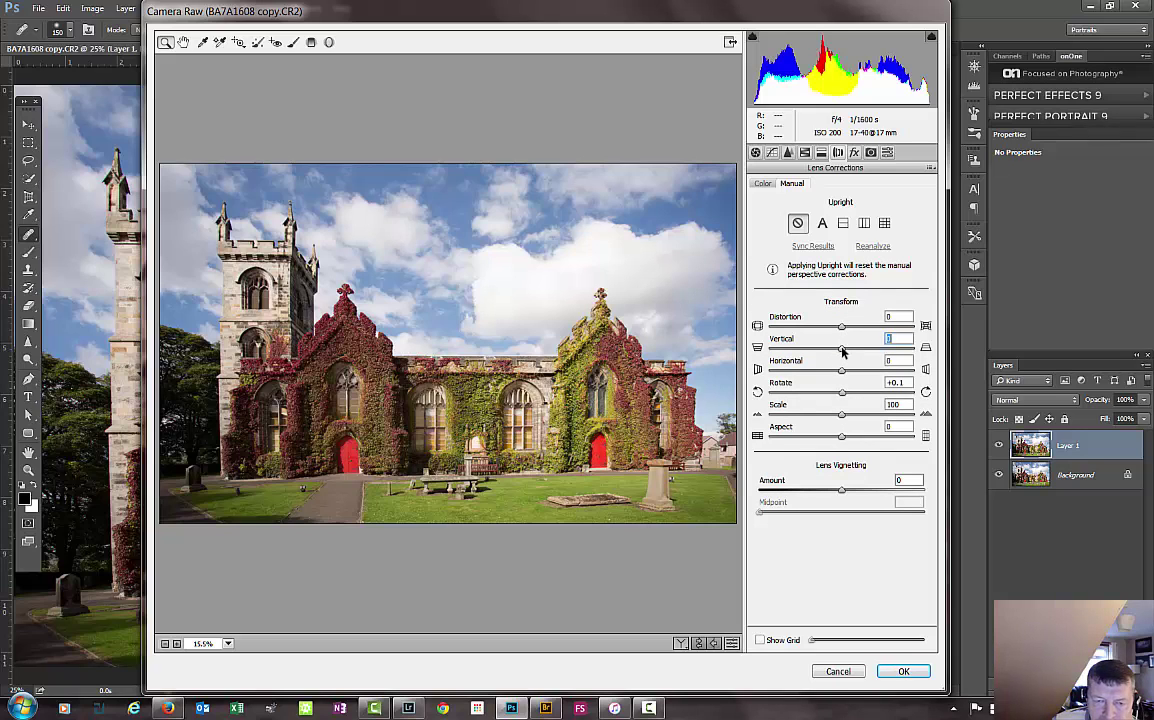
{"action": "left_click_drag", "start_coordinate": [842, 350], "coordinate": [832, 355]}
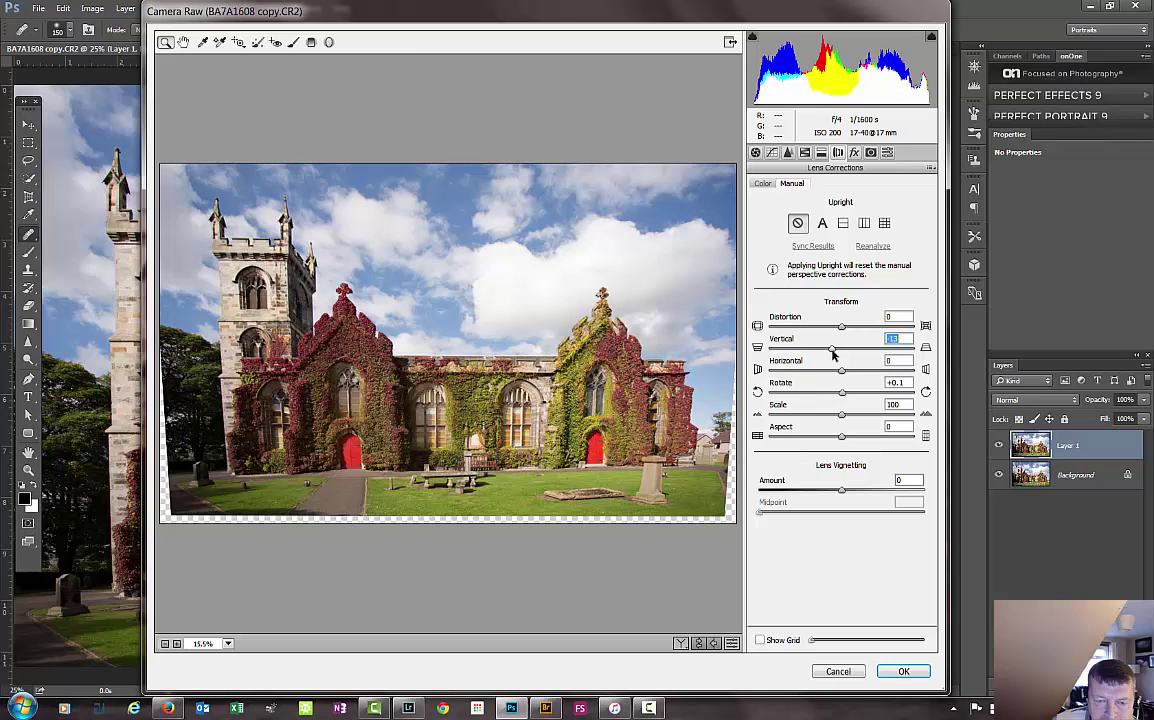
{"action": "left_click_drag", "start_coordinate": [832, 355], "coordinate": [837, 358]}
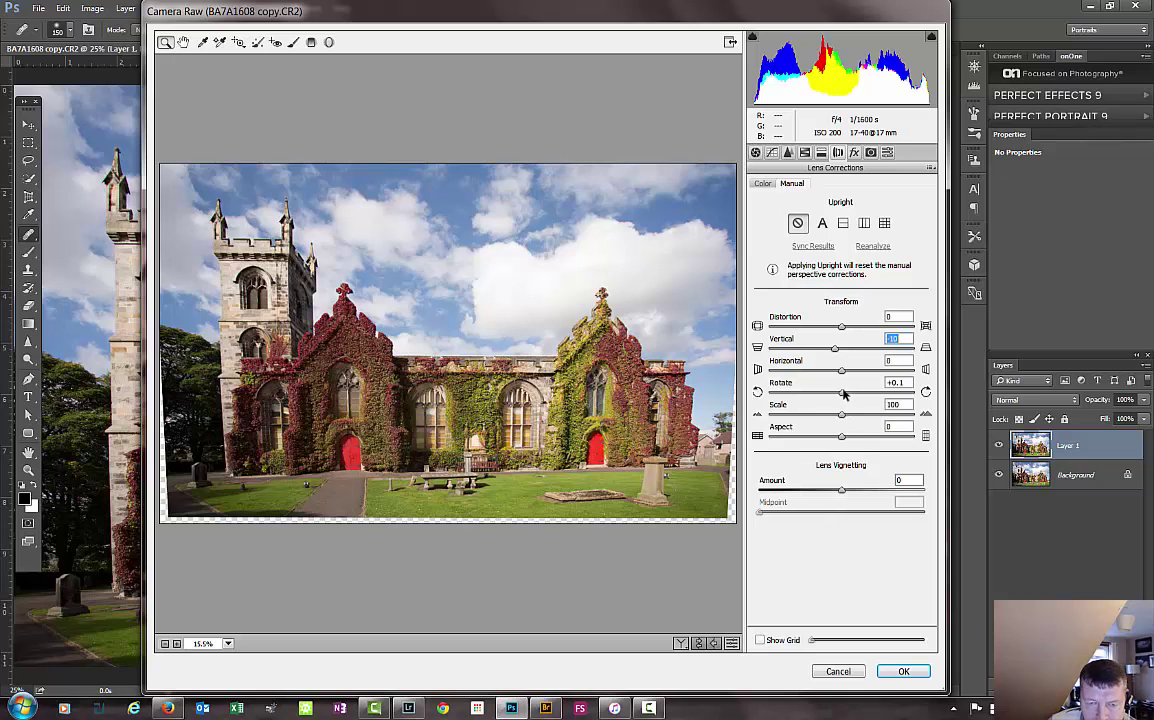
Set the Rotate correction to -0.4
{"action": "key", "text": "Tab"}
{"action": "key", "text": "Tab"}
{"action": "left_click_drag", "start_coordinate": [844, 393], "coordinate": [841, 394]}
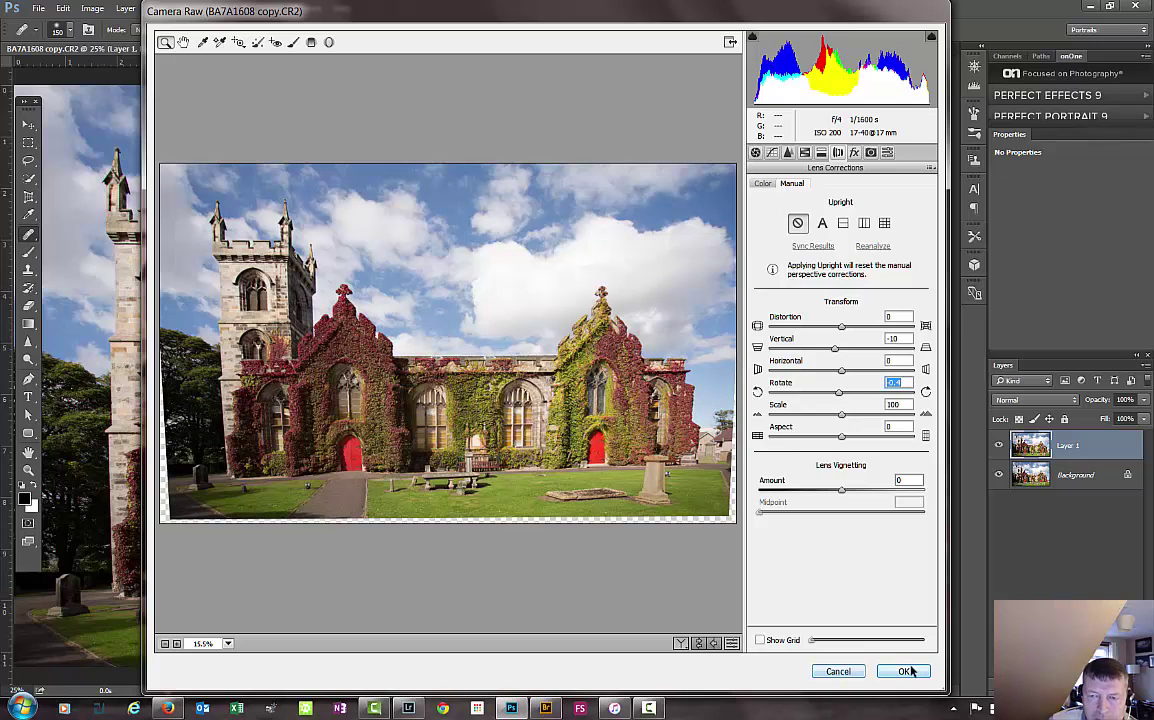
Test Exposure at +1.10 with the highlight clipping warning switched on, and reset Exposure to 0.00
{"action": "left_click", "coordinate": [755, 153]}
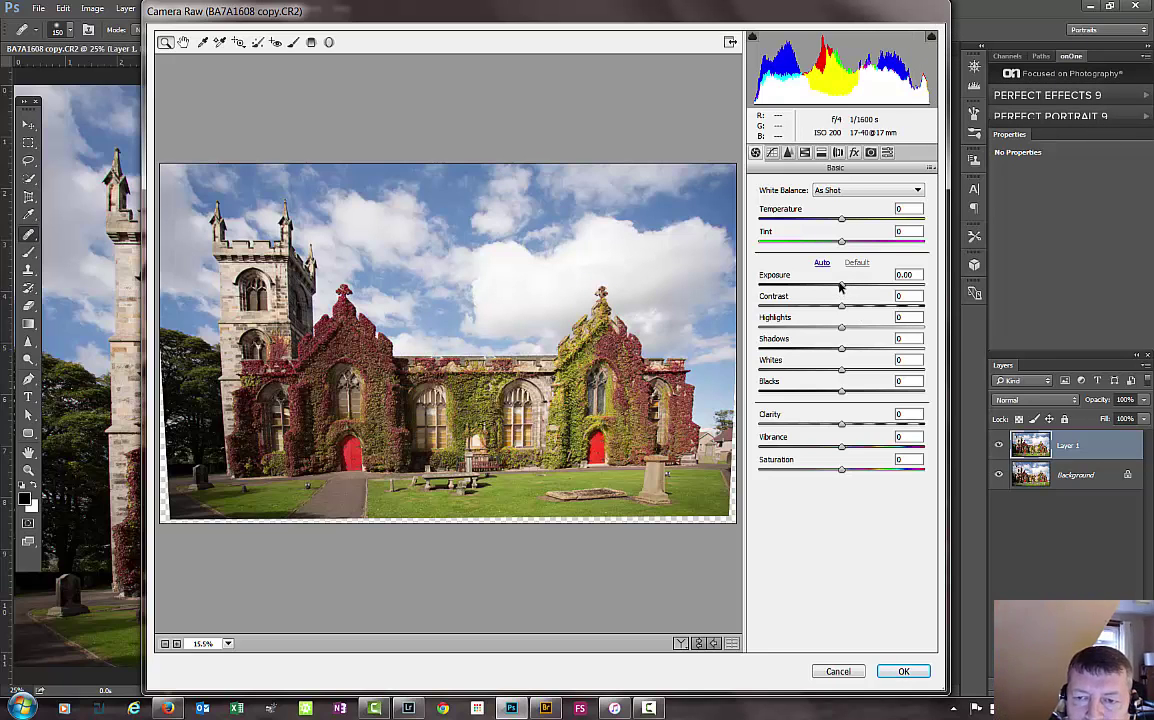
{"action": "left_click_drag", "start_coordinate": [840, 287], "coordinate": [857, 287]}
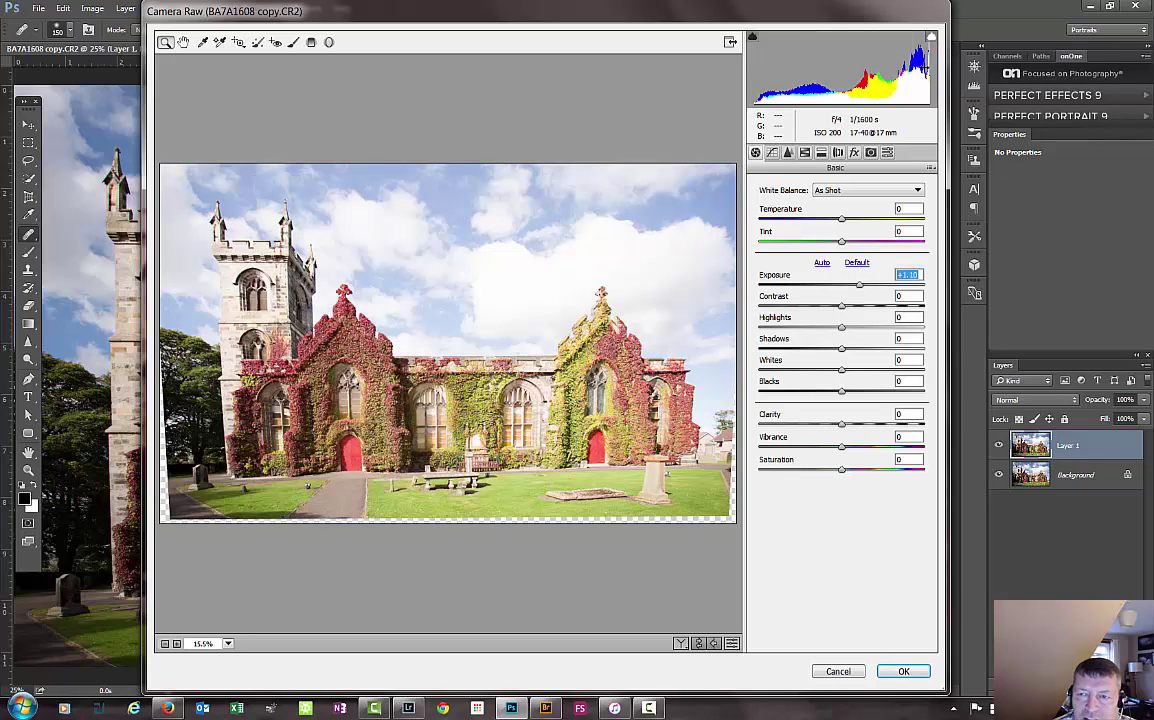
{"action": "left_click", "coordinate": [931, 38]}
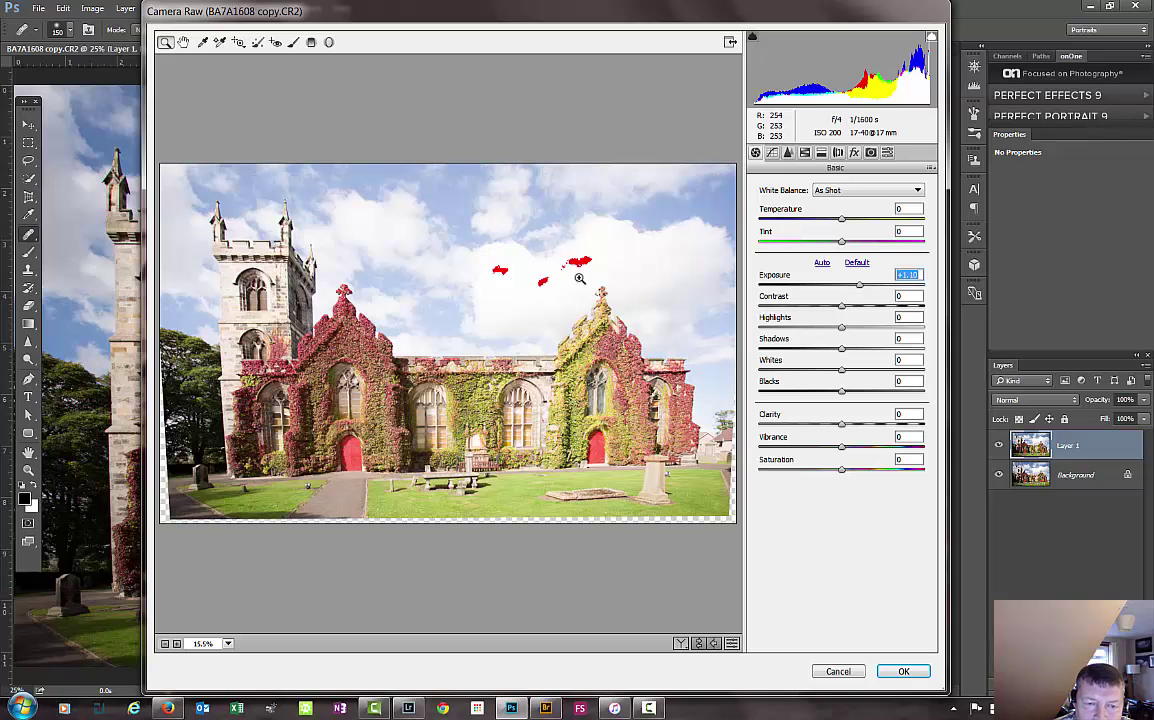
{"action": "double_click", "coordinate": [858, 286]}
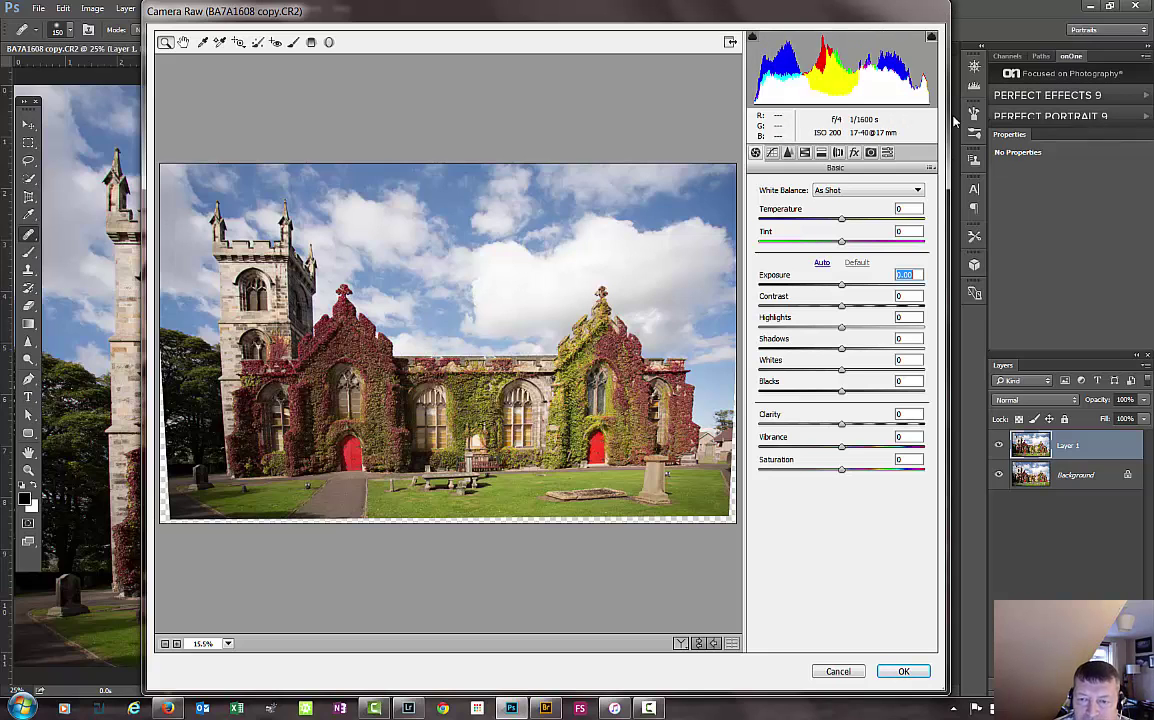
Lower Highlights to -58 and raise Shadows to +16 in the Basic adjustments
{"action": "left_click", "coordinate": [843, 331]}
{"action": "left_click_drag", "start_coordinate": [843, 331], "coordinate": [796, 338]}
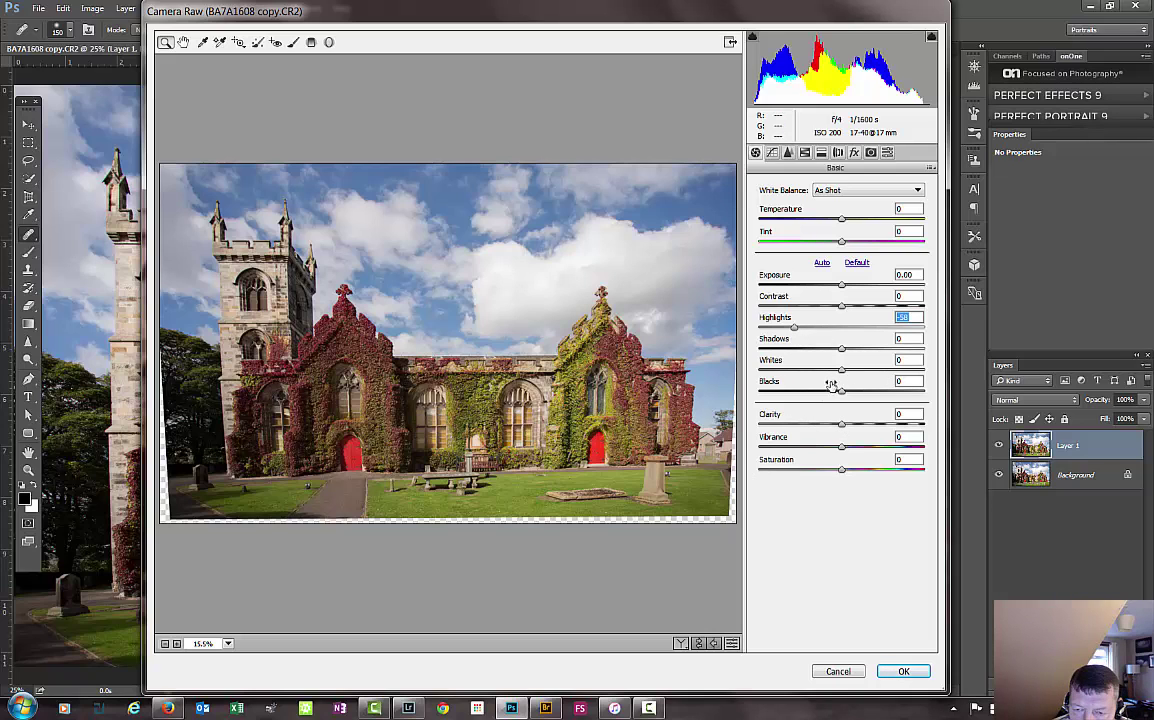
{"action": "key", "text": "Tab"}
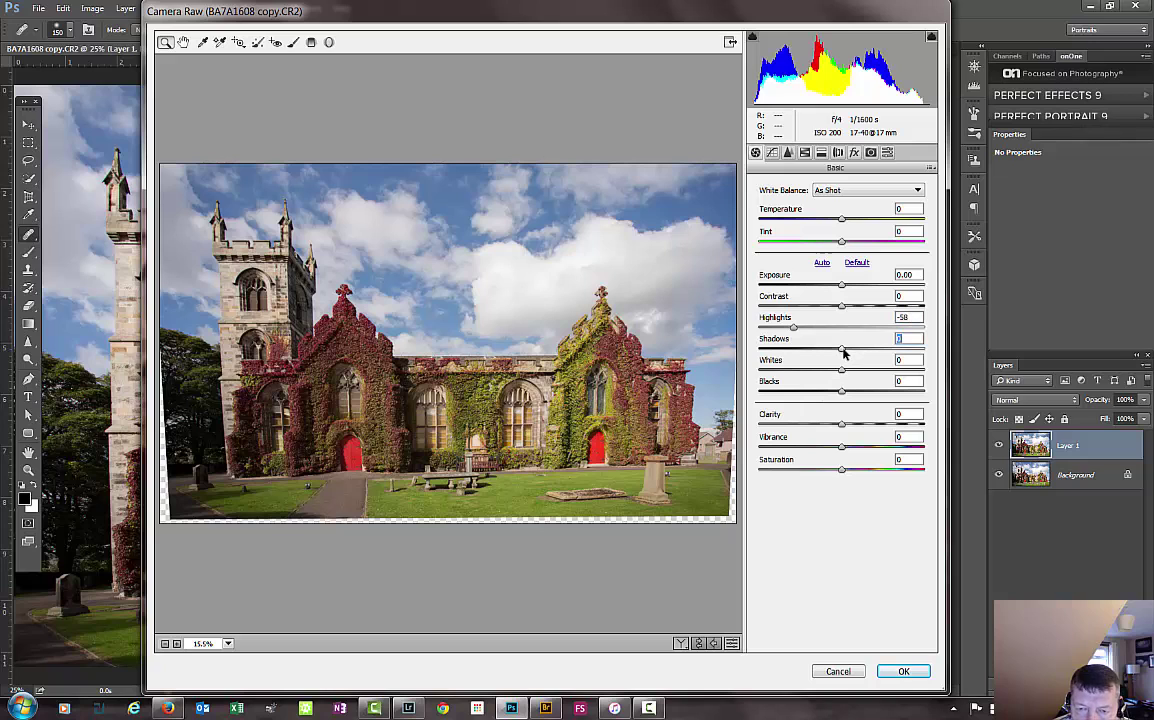
{"action": "left_click_drag", "start_coordinate": [843, 352], "coordinate": [856, 358]}
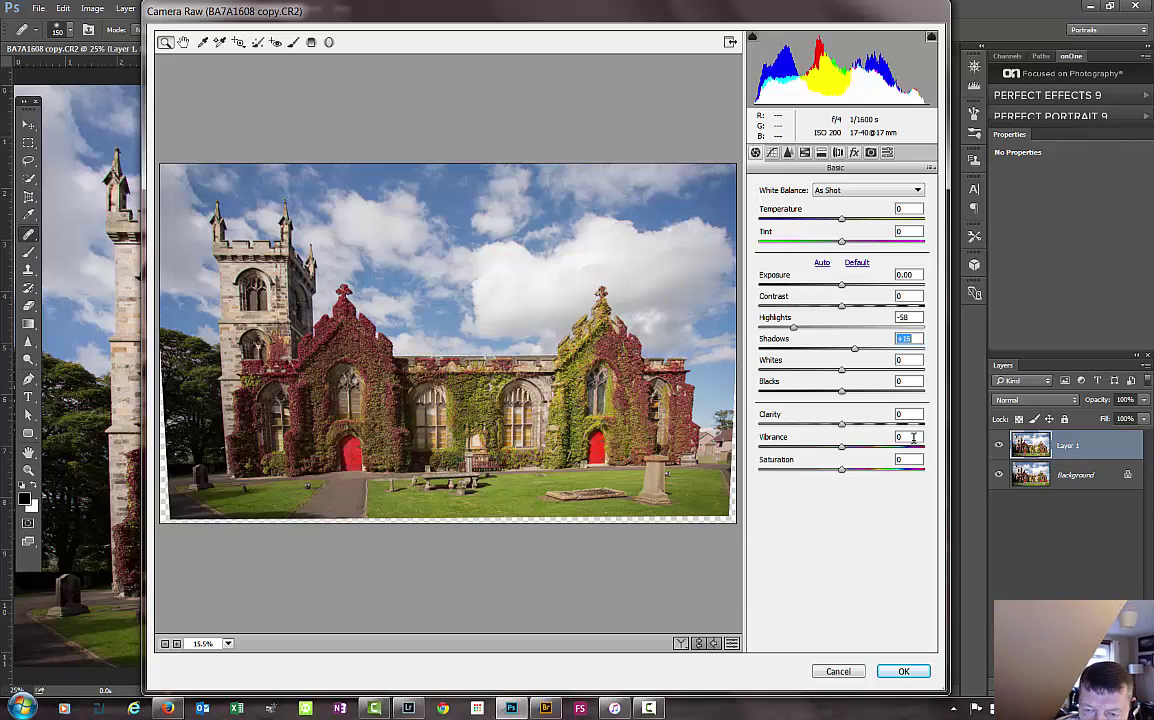
Test Vibrance at +95 and settle it at +25
{"action": "left_click", "coordinate": [841, 450]}
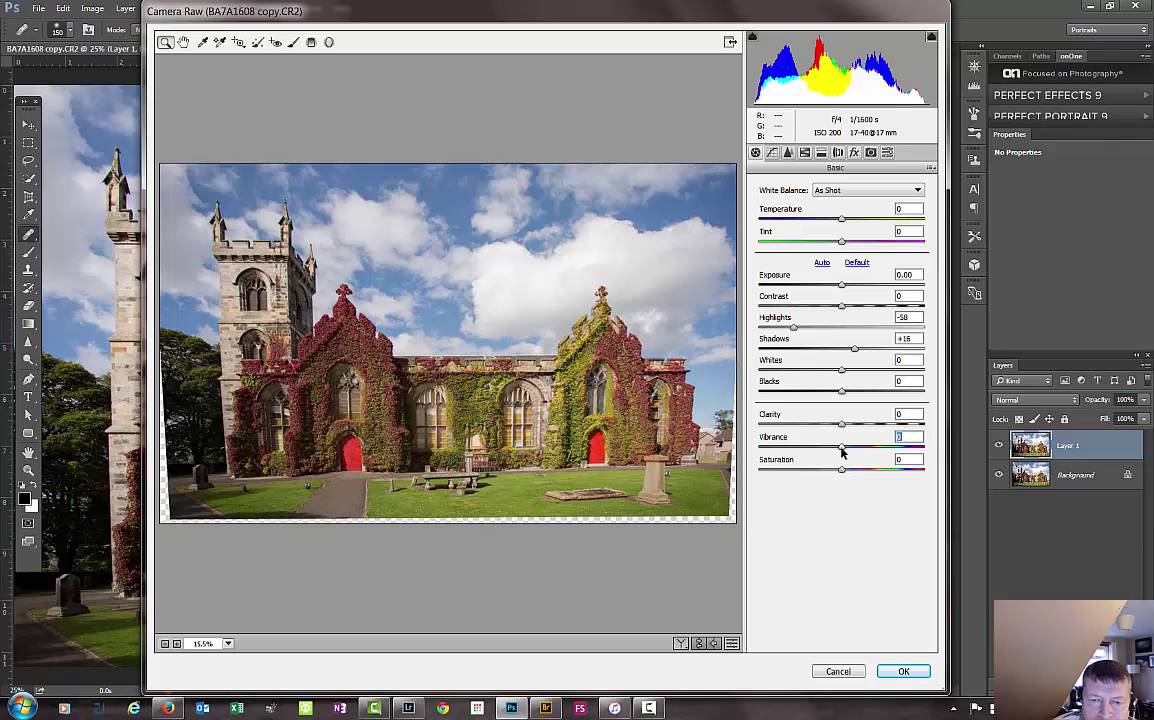
{"action": "left_click_drag", "start_coordinate": [841, 452], "coordinate": [921, 456]}
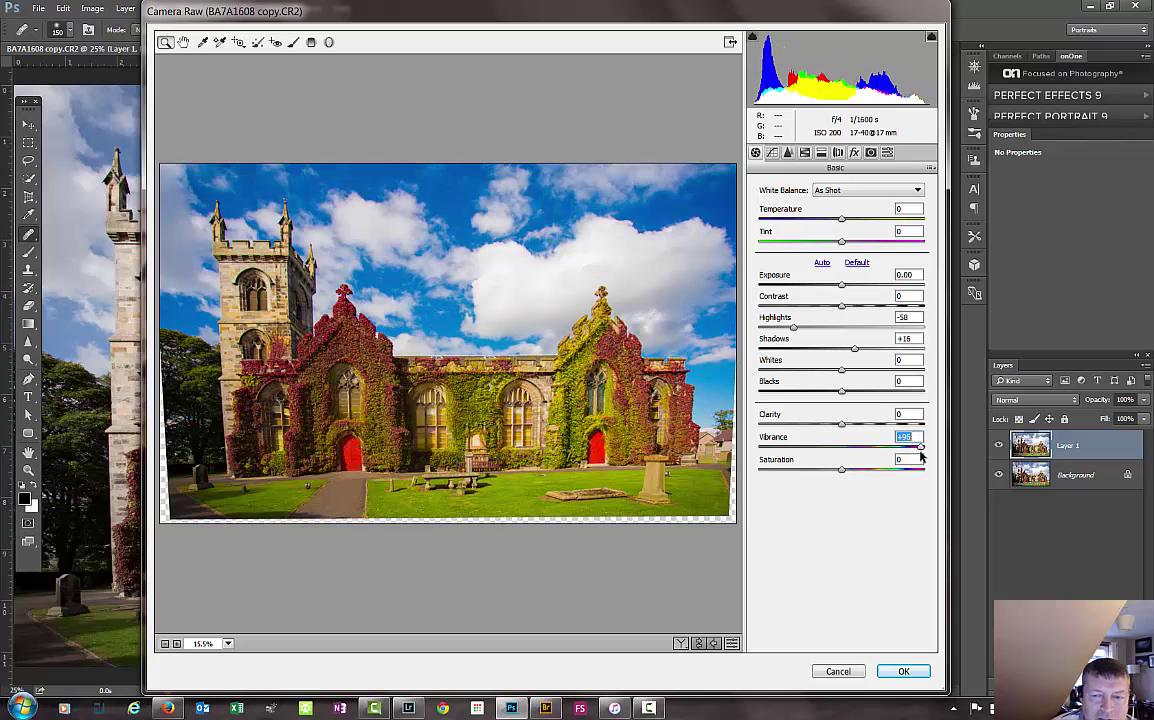
{"action": "left_click_drag", "start_coordinate": [915, 456], "coordinate": [865, 452]}
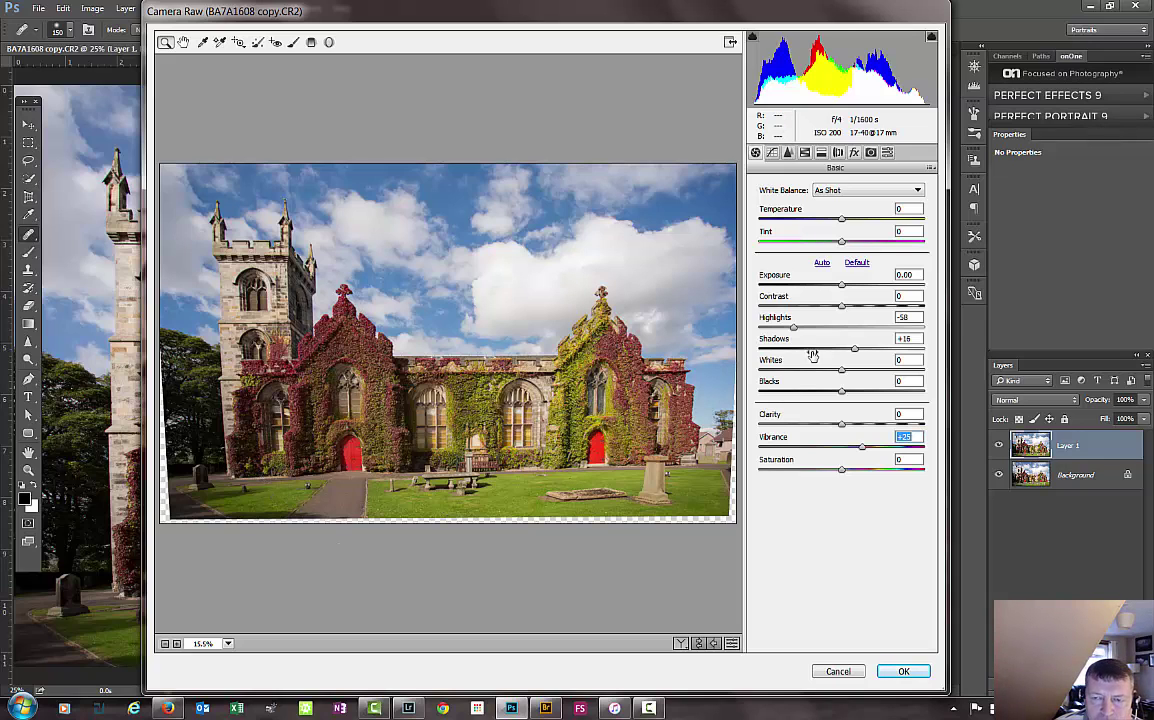
Set the HSL saturation to +21 for Reds, +28 for Oranges, +10 for Yellows and +22 for Greens
{"action": "left_click", "coordinate": [806, 152]}
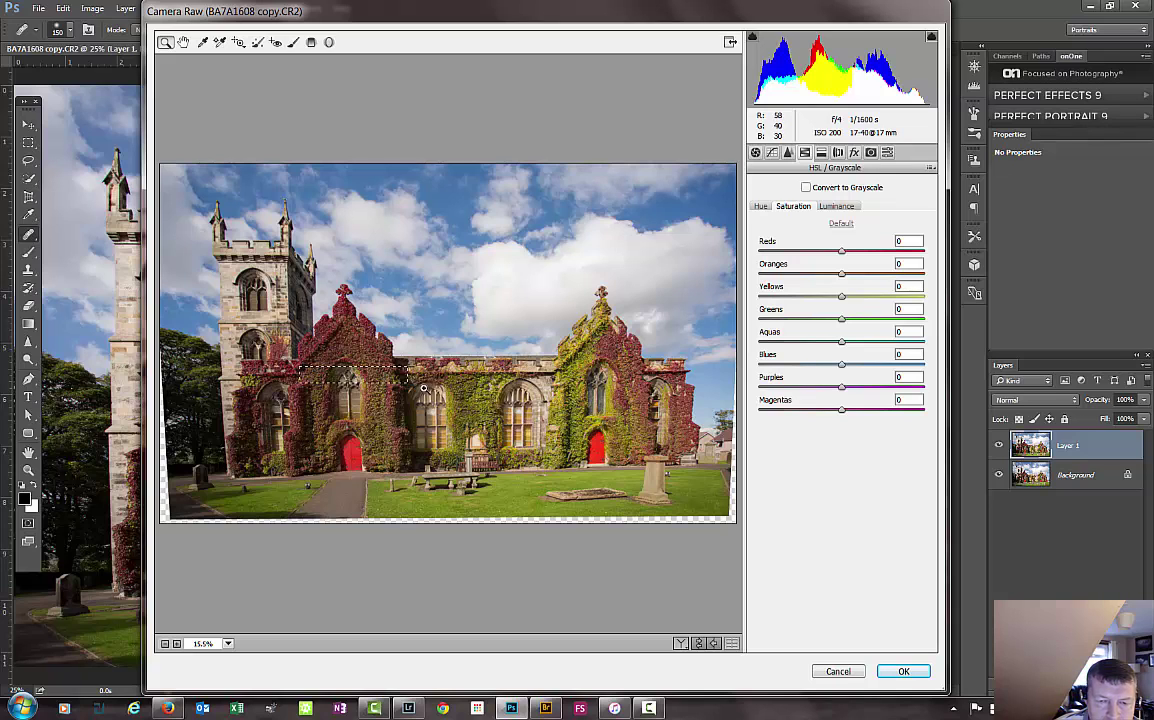
{"action": "left_click_drag", "start_coordinate": [298, 368], "coordinate": [693, 505]}
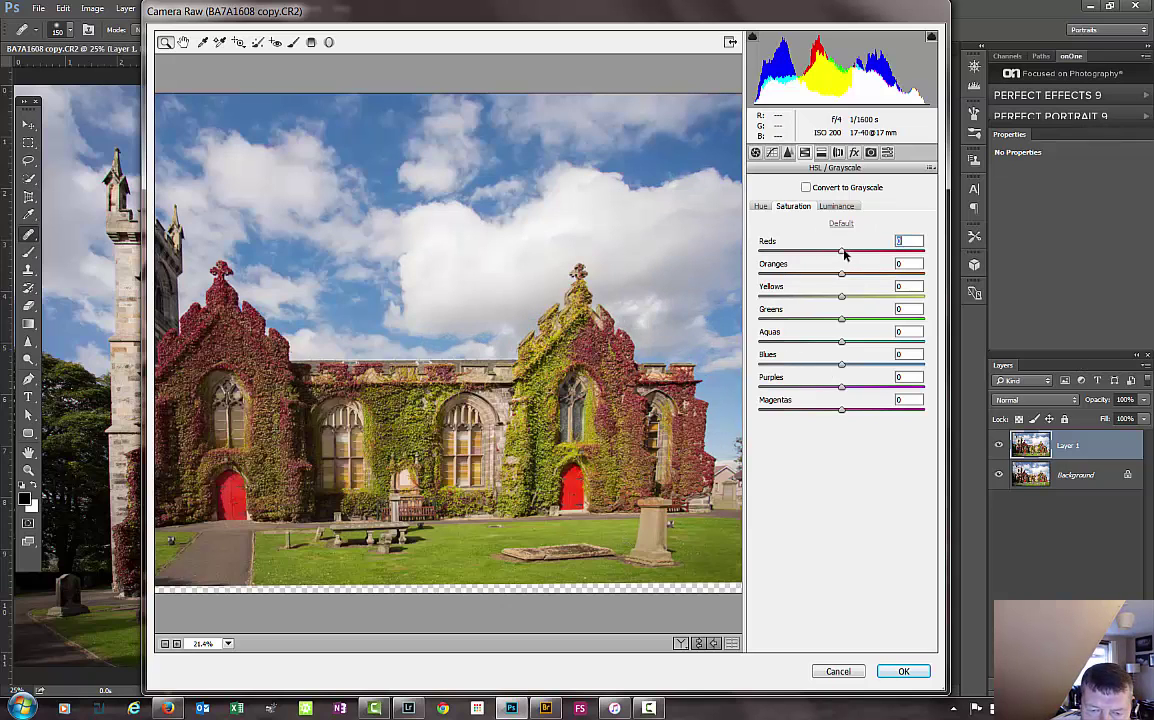
{"action": "left_click_drag", "start_coordinate": [843, 252], "coordinate": [866, 280]}
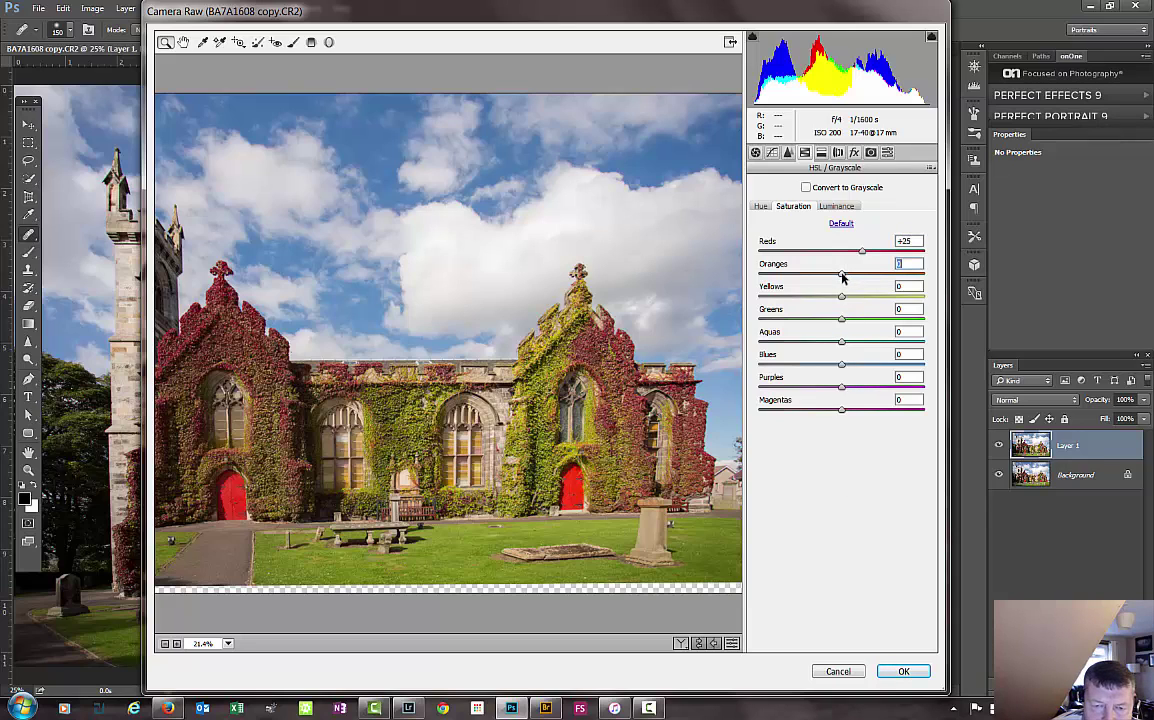
{"action": "left_click_drag", "start_coordinate": [842, 278], "coordinate": [866, 291]}
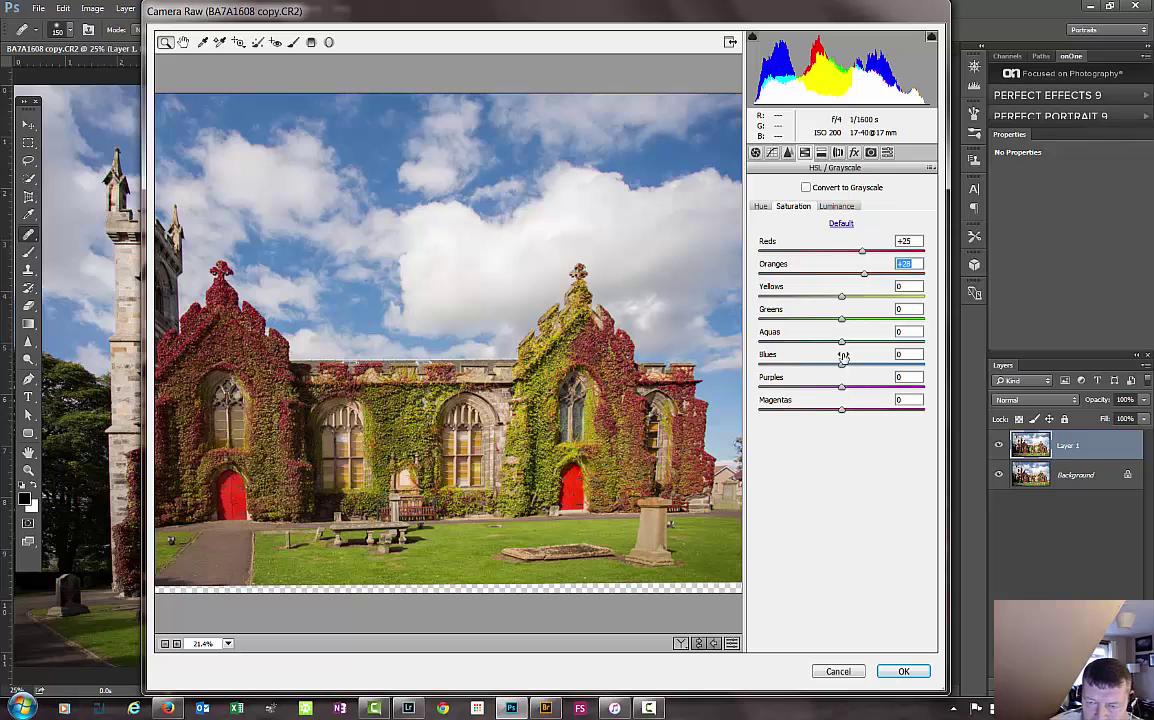
{"action": "left_click", "coordinate": [864, 252]}
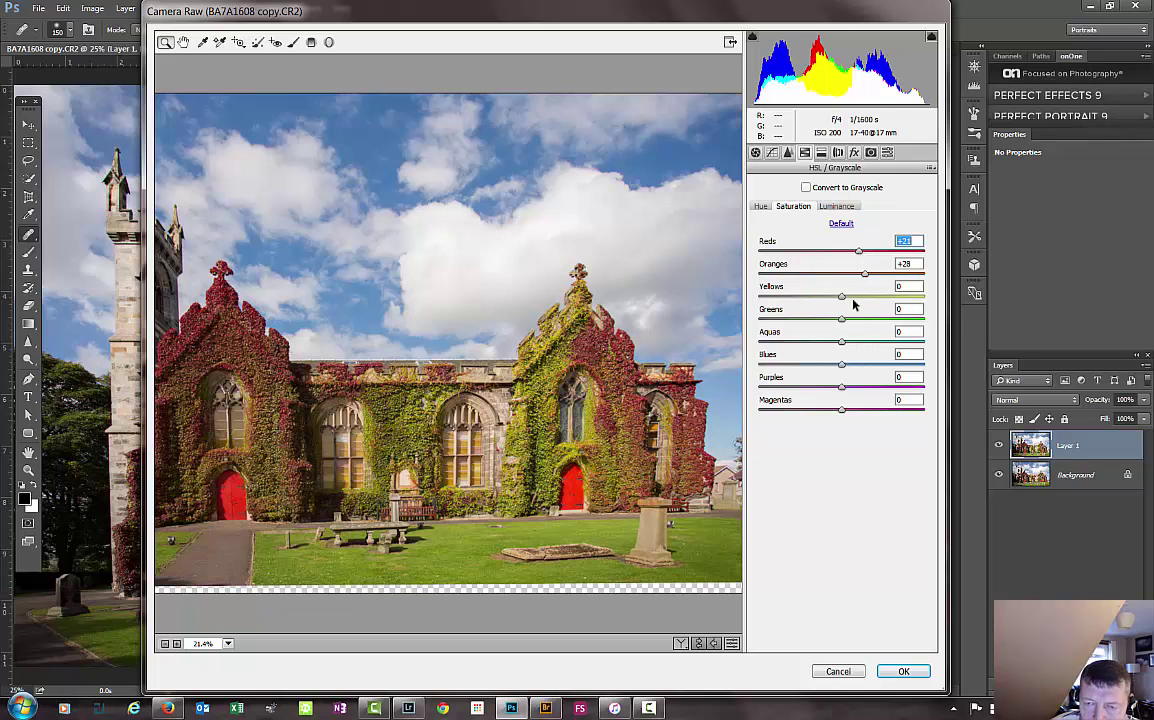
{"action": "mouse_move", "coordinate": [841, 298]}
{"action": "left_mouse_down"}
{"action": "mouse_move", "coordinate": [881, 300]}
{"action": "mouse_move", "coordinate": [848, 301]}
{"action": "left_mouse_up"}
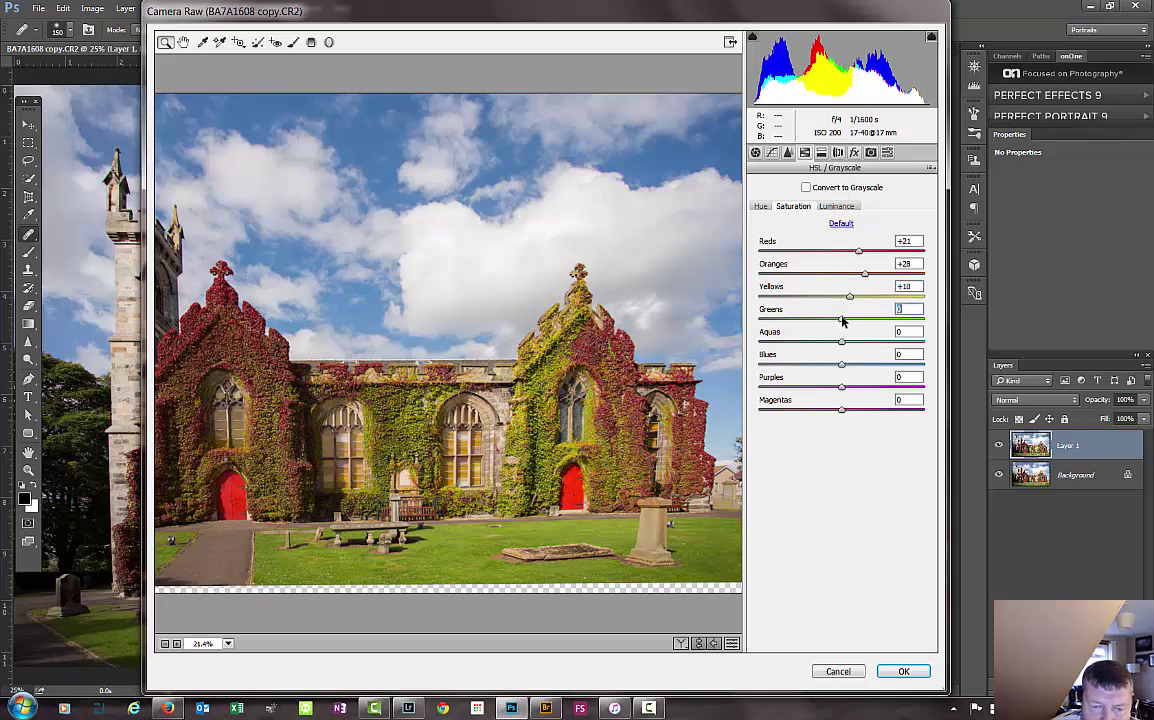
{"action": "mouse_move", "coordinate": [842, 320]}
{"action": "left_mouse_down"}
{"action": "mouse_move", "coordinate": [875, 326]}
{"action": "mouse_move", "coordinate": [860, 330]}
{"action": "left_mouse_up"}
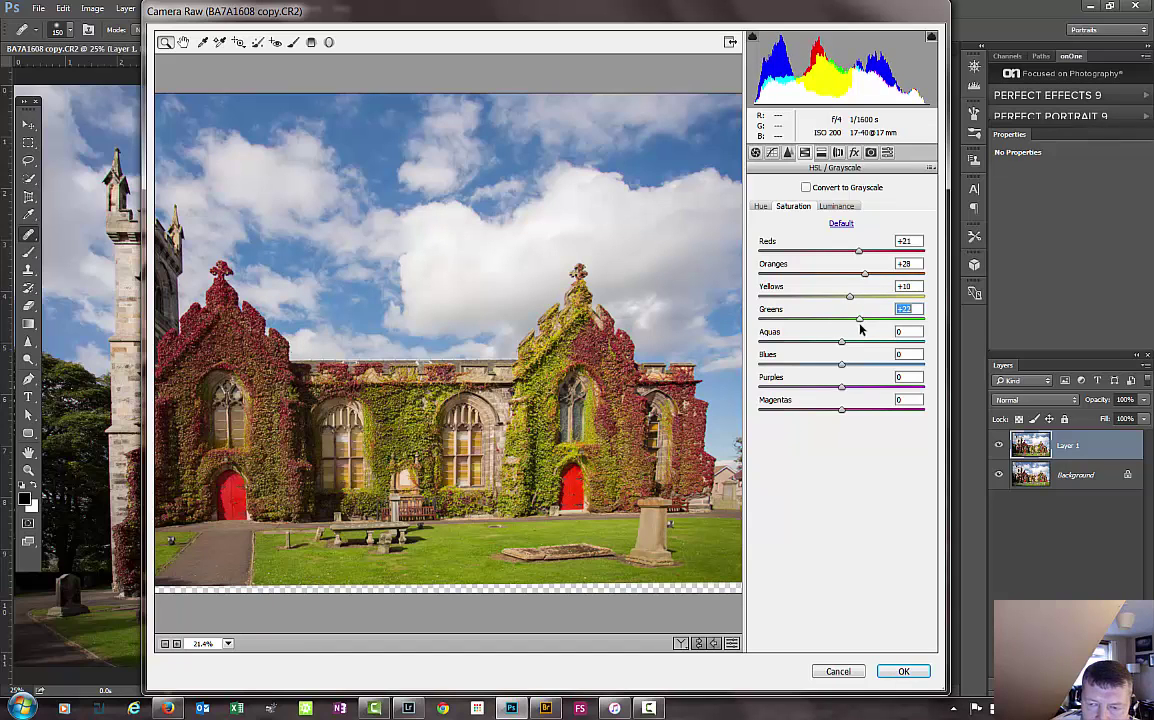
Try the Auto white balance, restore As Shot, and set Temperature to 0
{"action": "left_click", "coordinate": [757, 152]}
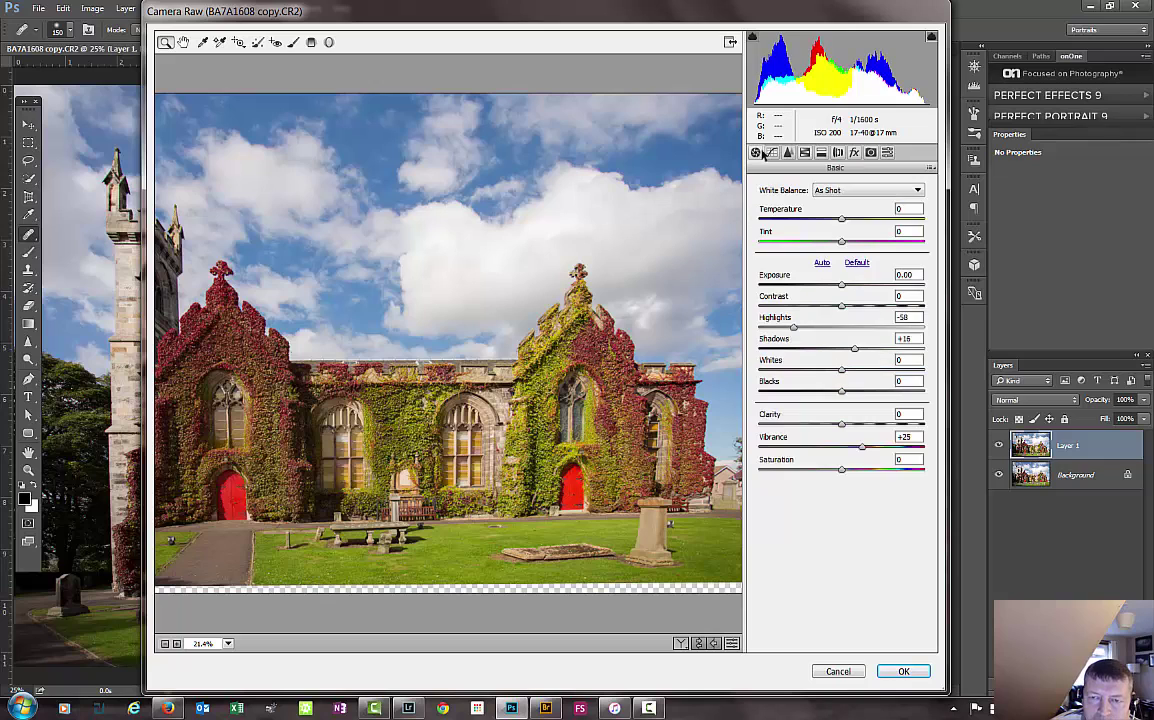
{"action": "left_click", "coordinate": [880, 190]}
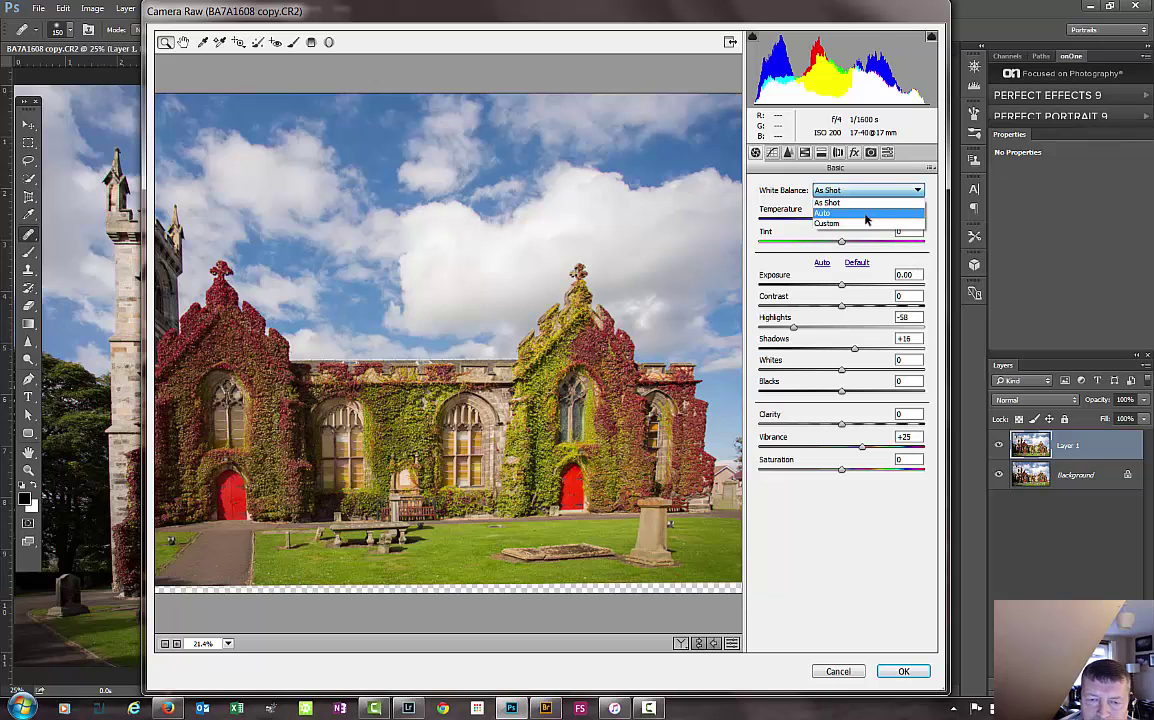
{"action": "left_click", "coordinate": [823, 212]}
{"action": "left_click", "coordinate": [866, 190]}
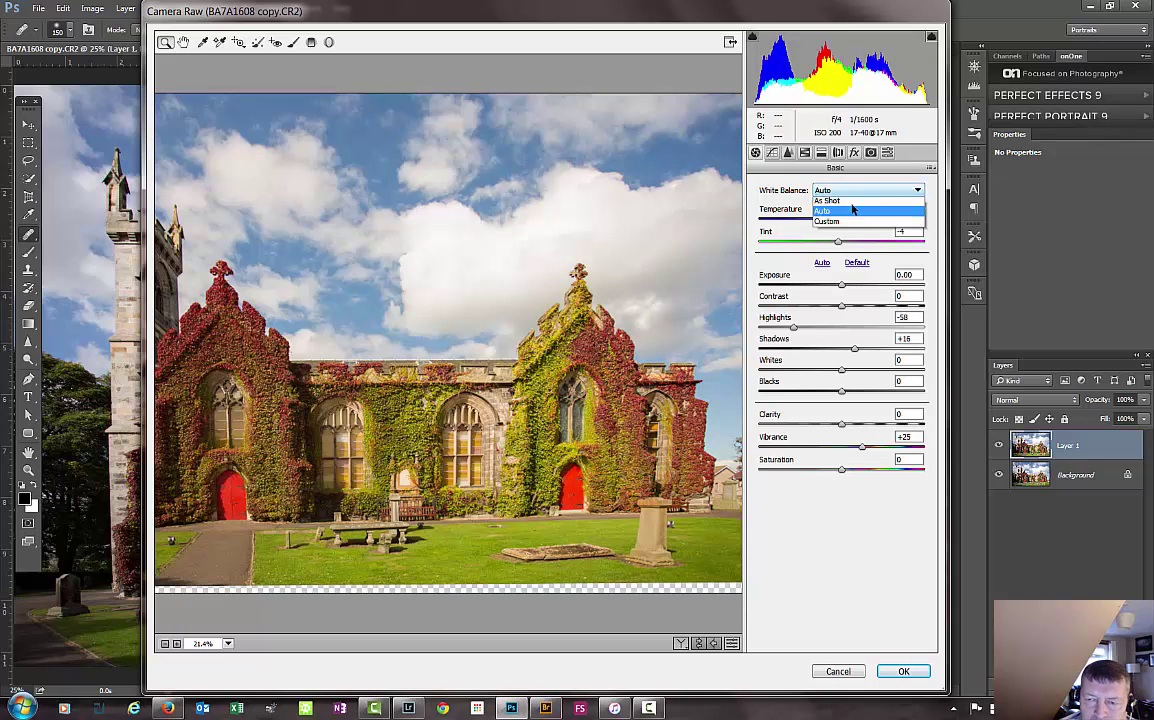
{"action": "left_click", "coordinate": [857, 204]}
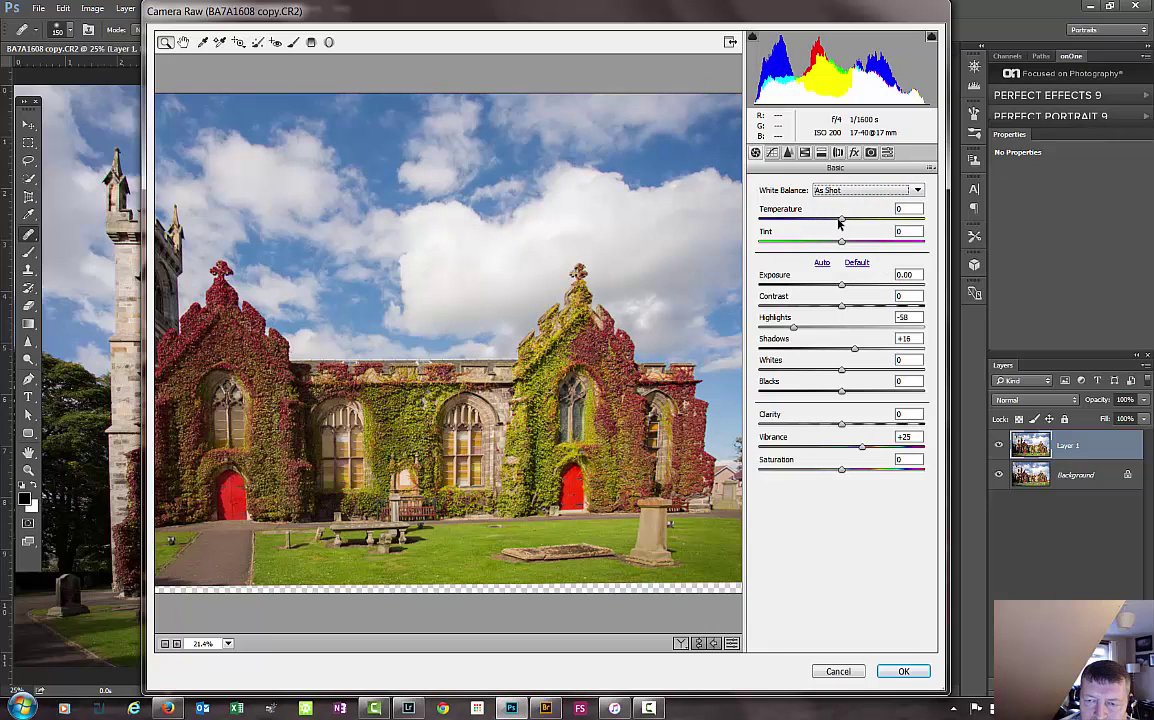
{"action": "left_click_drag", "start_coordinate": [843, 220], "coordinate": [841, 221]}
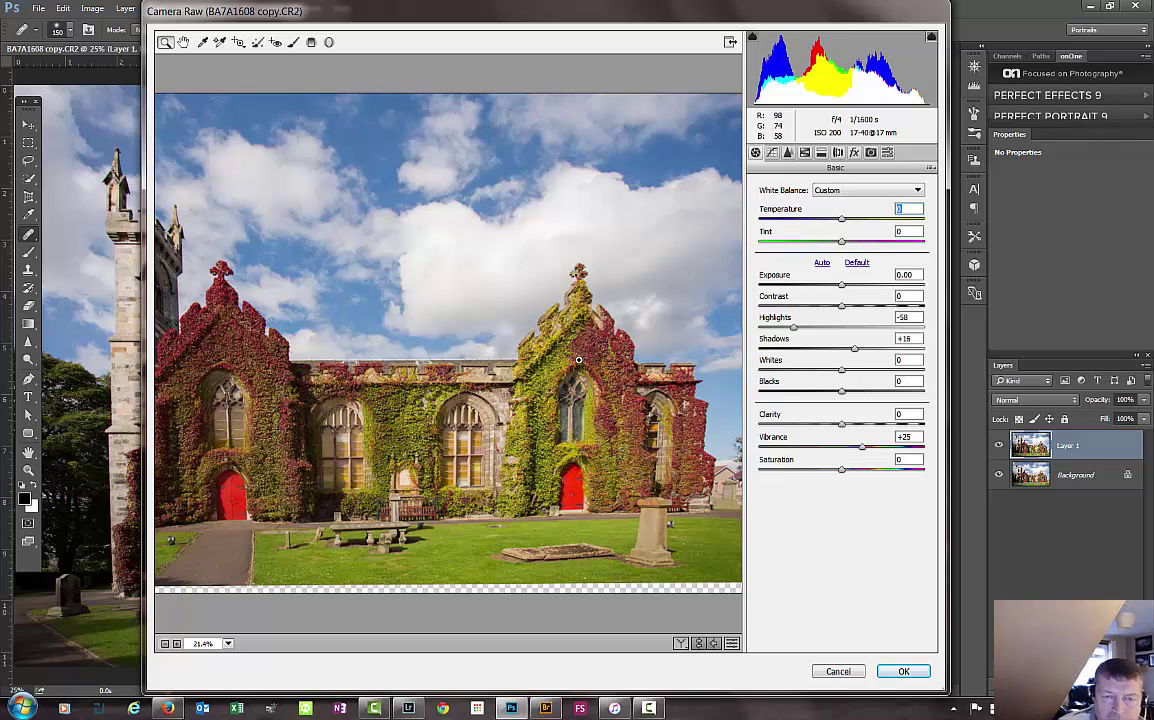
Test the Rotate lens correction at +0.4, set it to 0.0, and return to the Basic adjustments
{"action": "double_click", "coordinate": [183, 42]}
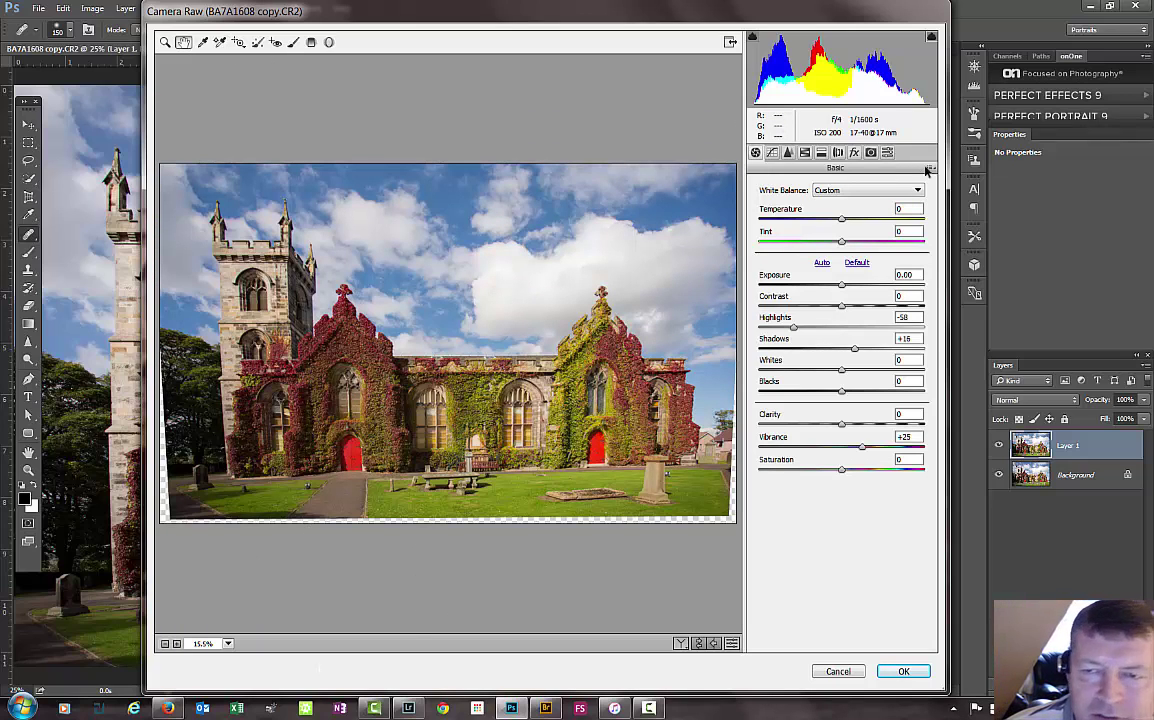
{"action": "left_click", "coordinate": [838, 153]}
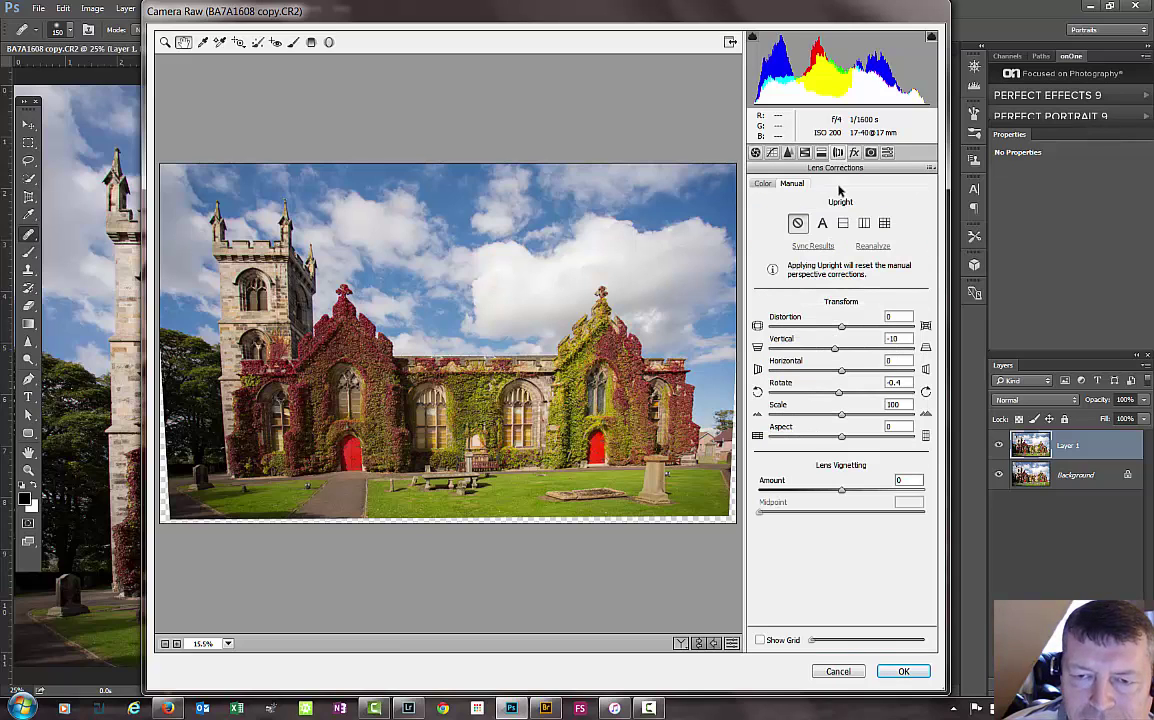
{"action": "left_click", "coordinate": [834, 349]}
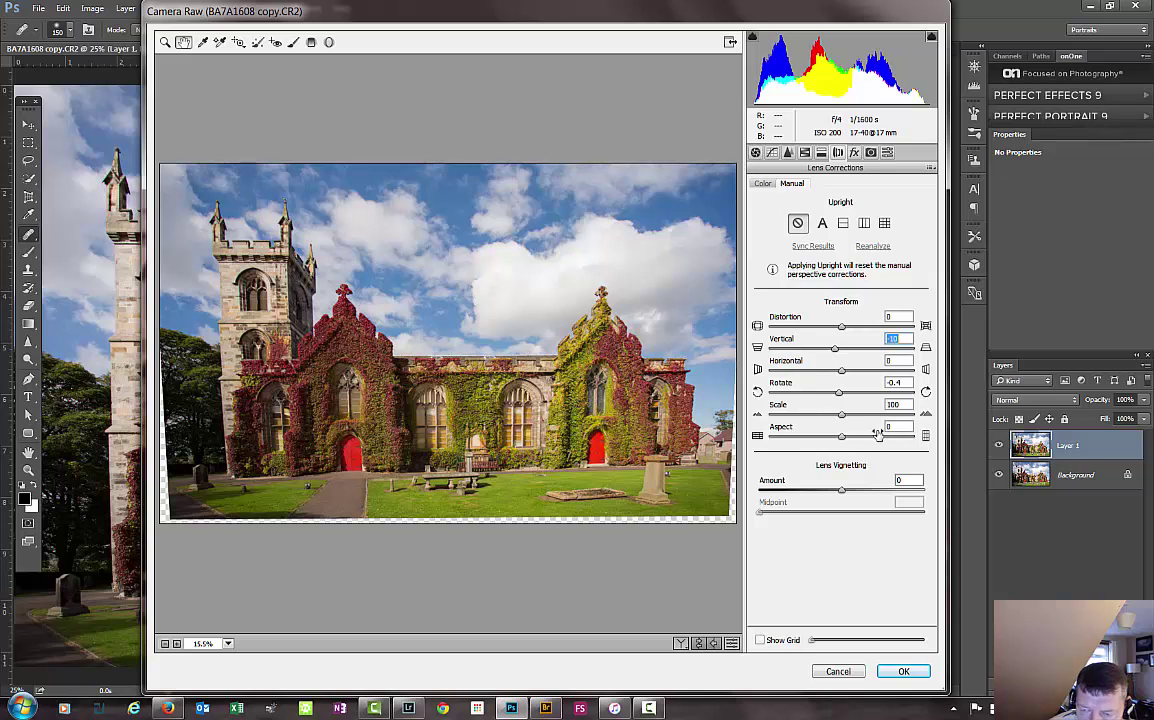
{"action": "left_click", "coordinate": [839, 394]}
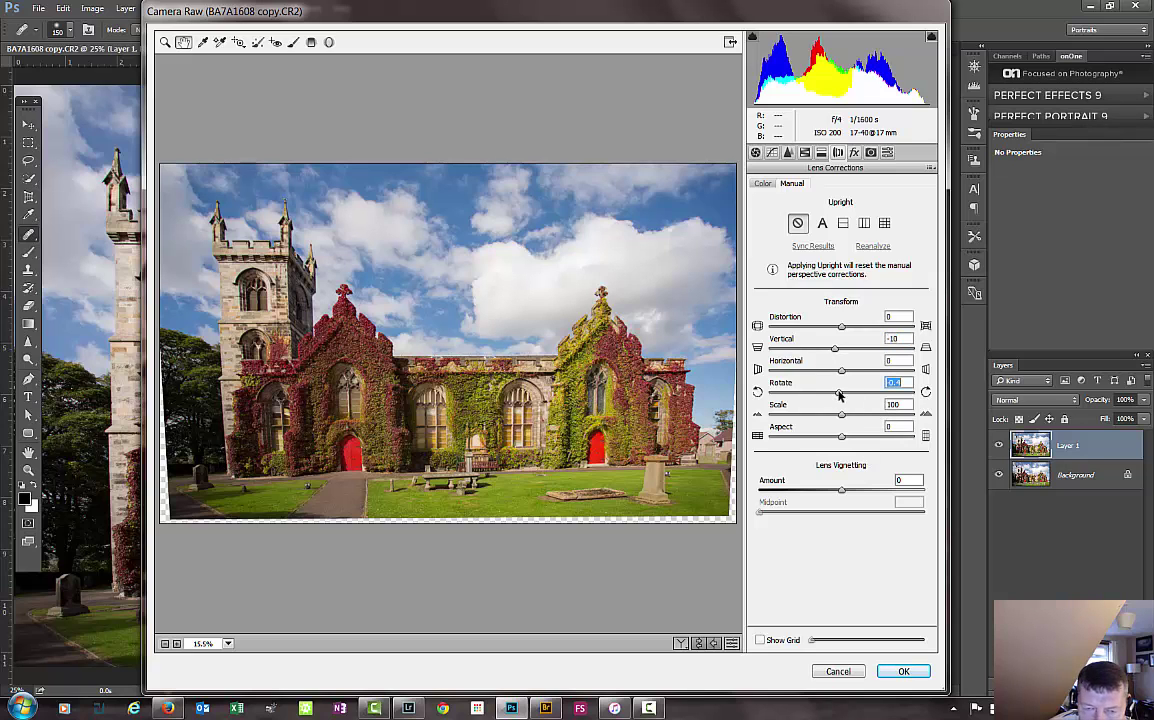
{"action": "left_click_drag", "start_coordinate": [838, 395], "coordinate": [845, 395]}
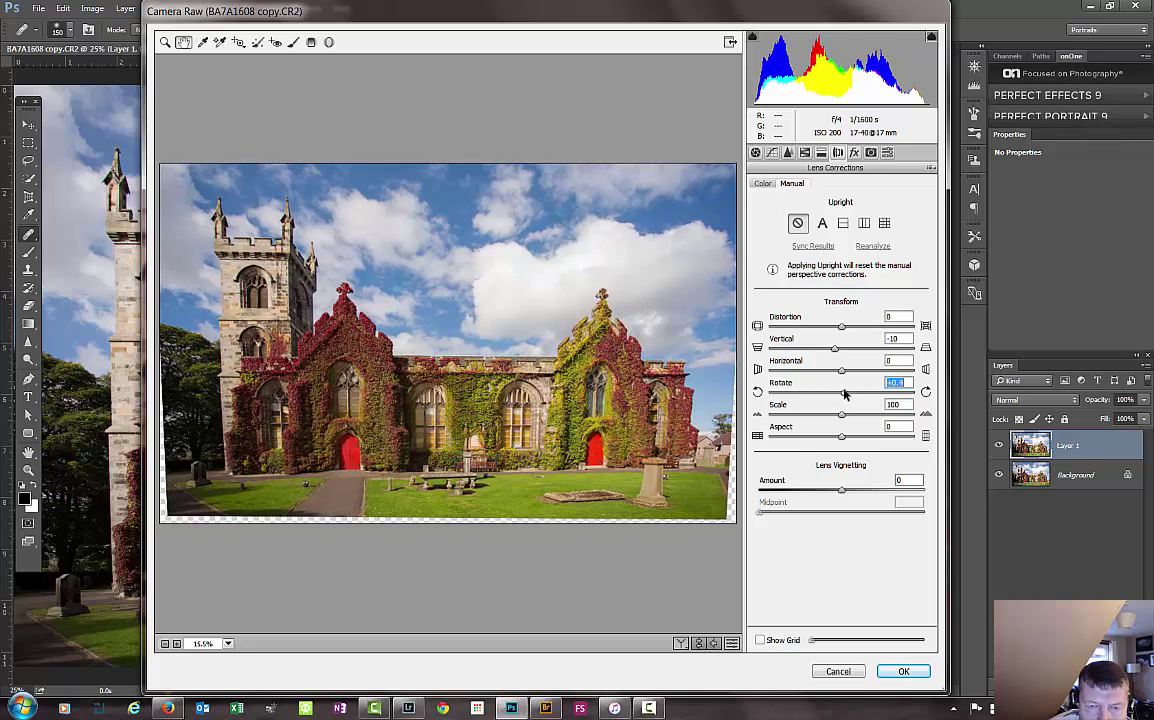
{"action": "left_click_drag", "start_coordinate": [843, 394], "coordinate": [841, 395]}
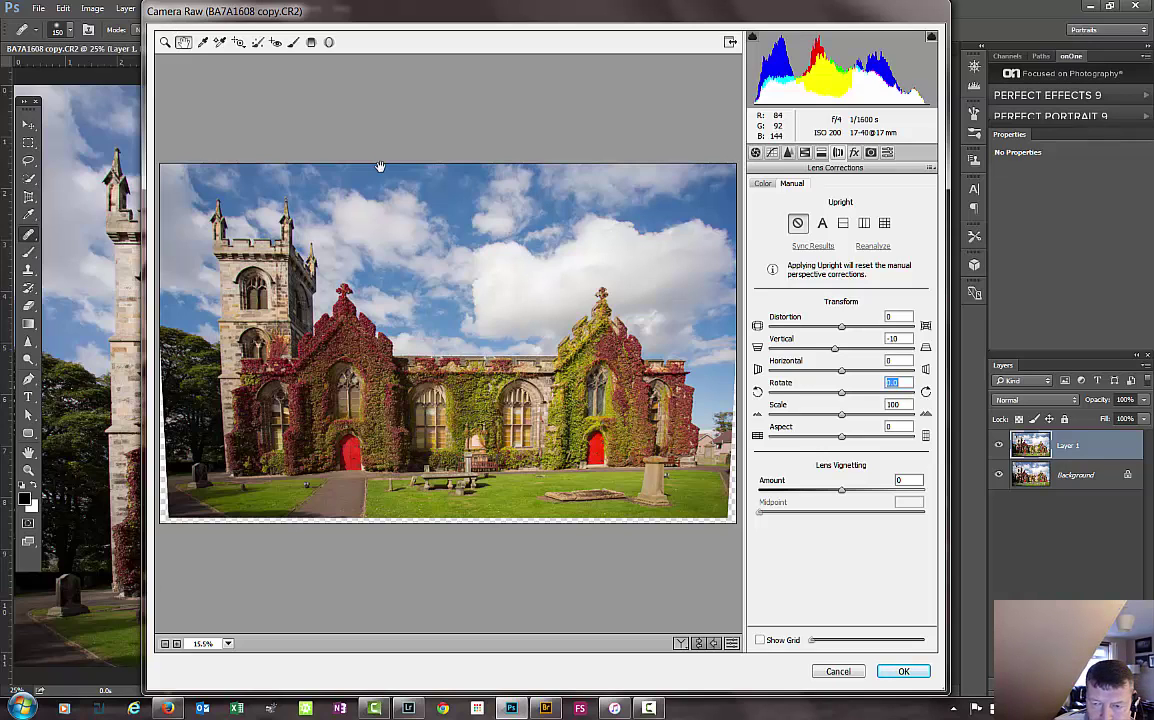
{"action": "left_click", "coordinate": [756, 152]}
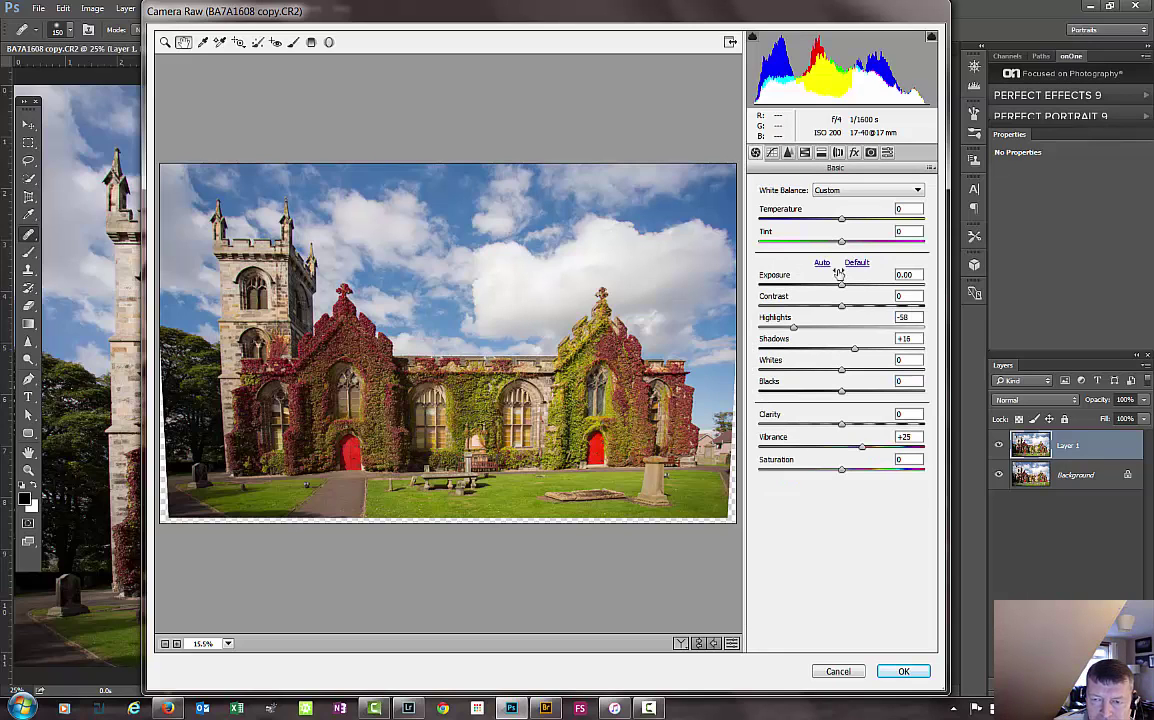
Brush Clarity +25 and Saturation +4 across the church's ivy-covered facade with the Adjustment Brush
{"action": "left_click", "coordinate": [293, 43]}
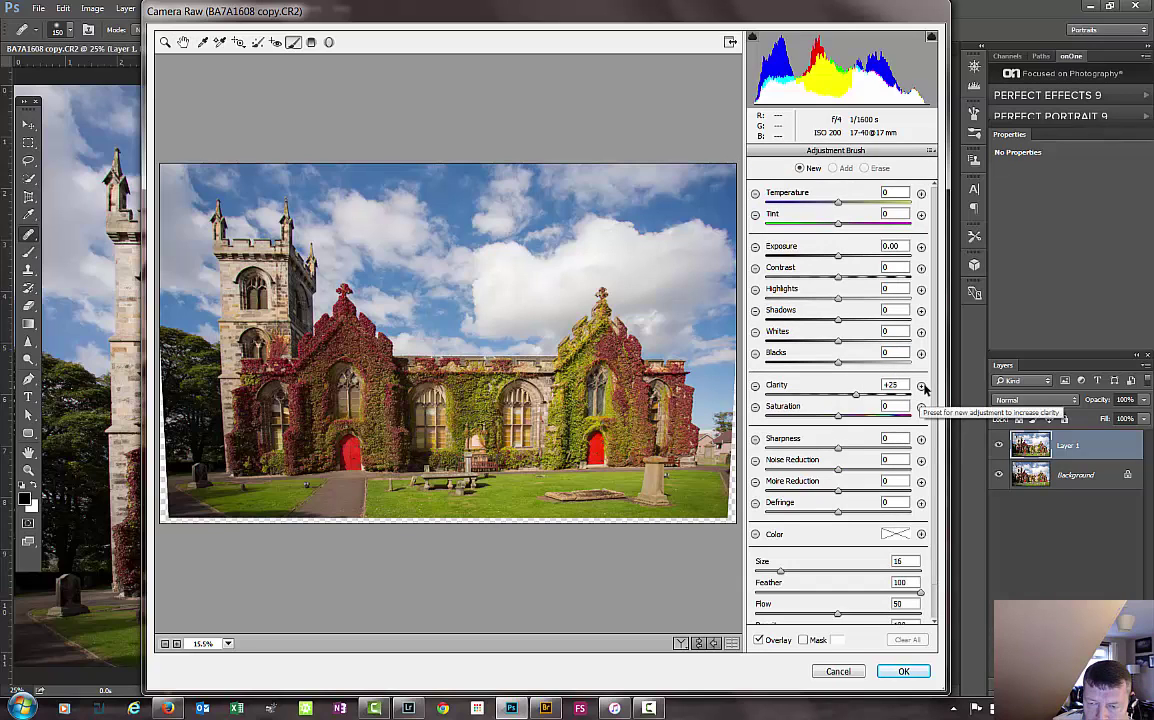
{"action": "left_click", "coordinate": [756, 386]}
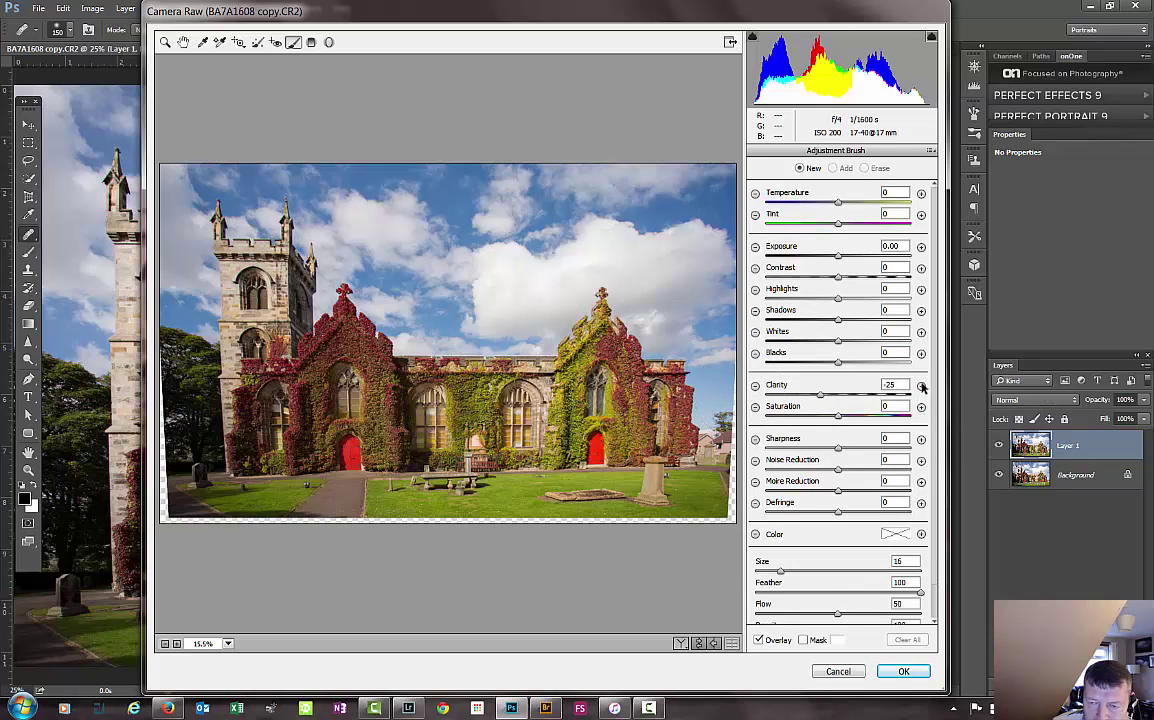
{"action": "left_click", "coordinate": [922, 387]}
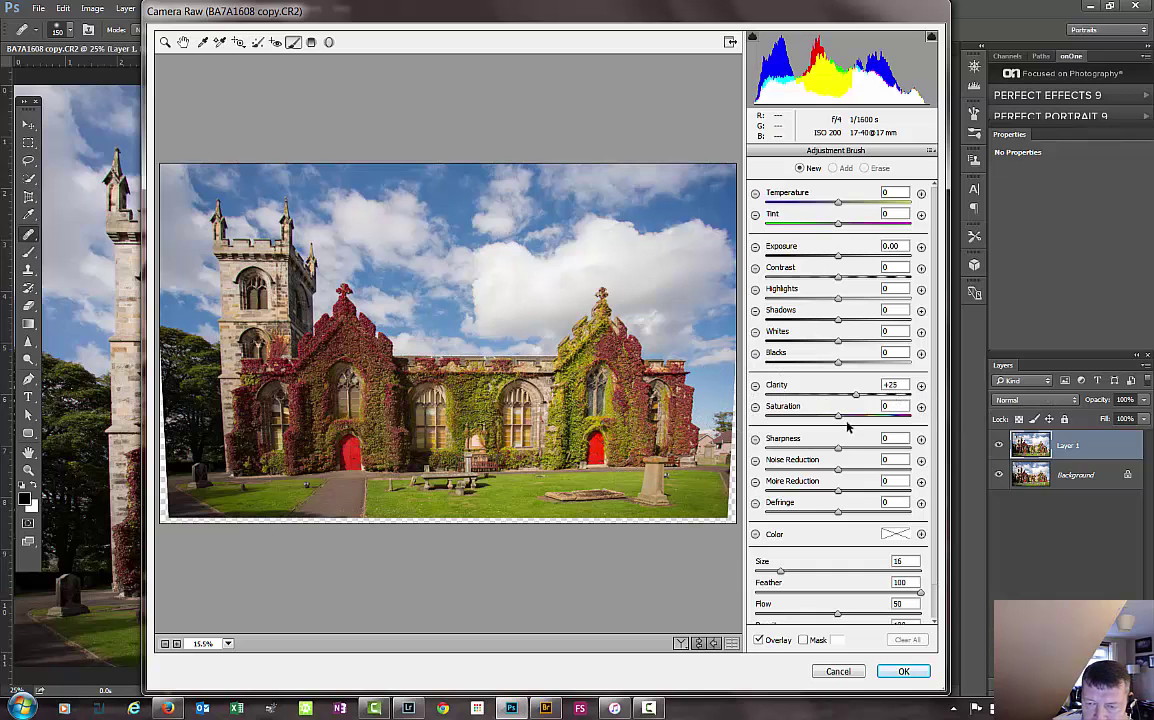
{"action": "left_click_drag", "start_coordinate": [839, 418], "coordinate": [842, 419]}
{"action": "mouse_move", "coordinate": [545, 349]}
{"action": "left_mouse_down"}
{"action": "mouse_move", "coordinate": [612, 335]}
{"action": "mouse_move", "coordinate": [655, 421]}
{"action": "mouse_move", "coordinate": [483, 435]}
{"action": "mouse_move", "coordinate": [480, 416]}
{"action": "mouse_move", "coordinate": [379, 456]}
{"action": "mouse_move", "coordinate": [328, 358]}
{"action": "mouse_move", "coordinate": [311, 384]}
{"action": "mouse_move", "coordinate": [267, 402]}
{"action": "mouse_move", "coordinate": [237, 362]}
{"action": "mouse_move", "coordinate": [250, 425]}
{"action": "left_mouse_up"}
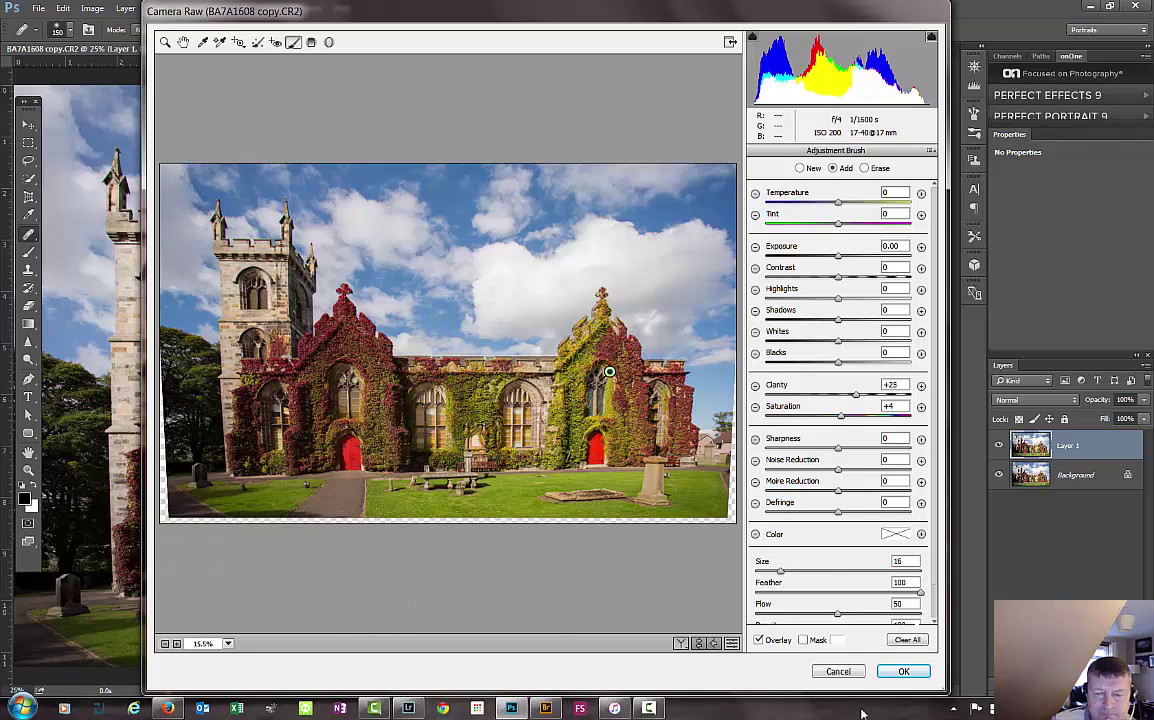
{"action": "left_click", "coordinate": [917, 673]}
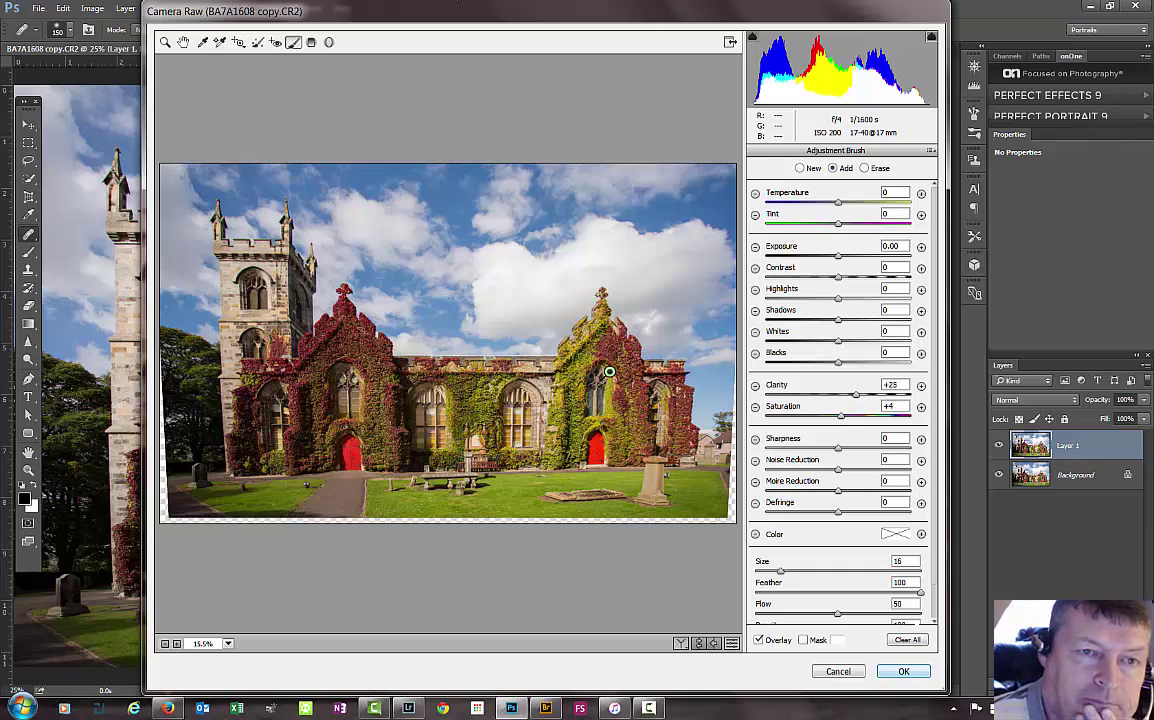
Compare the photo with and without the Camera Raw adjustments and apply the filter to Layer 1
{"action": "left_click", "coordinate": [183, 42]}
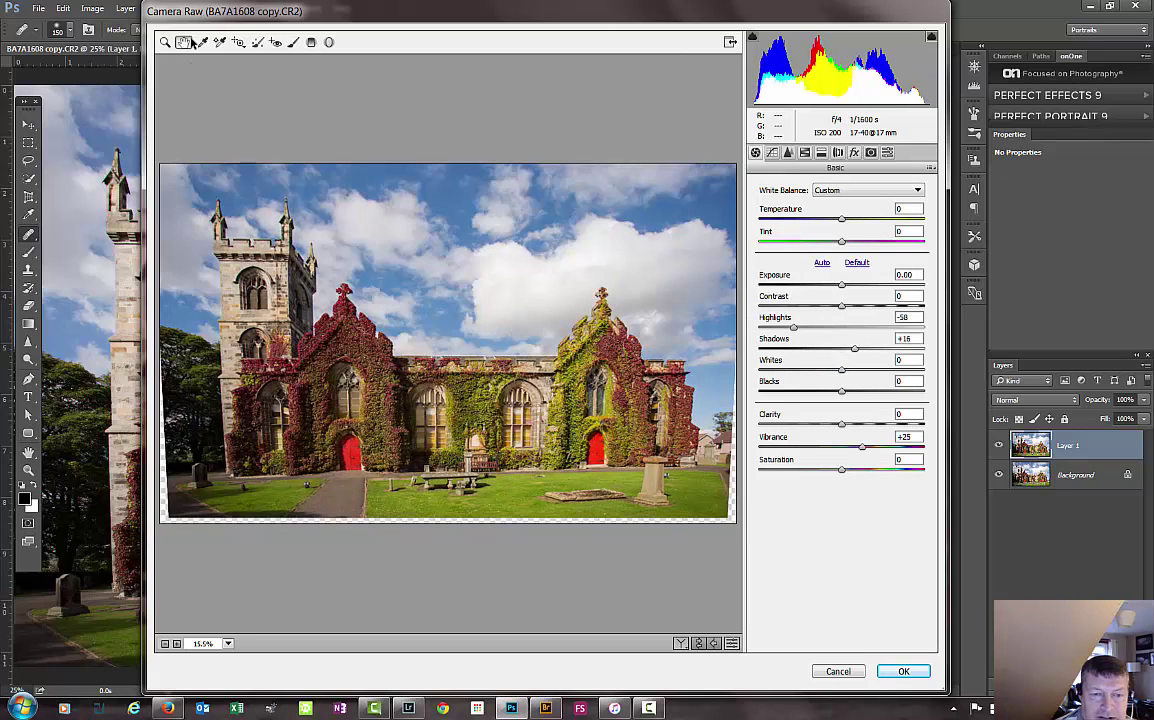
{"action": "key", "text": "p"}
{"action": "key", "text": "p"}
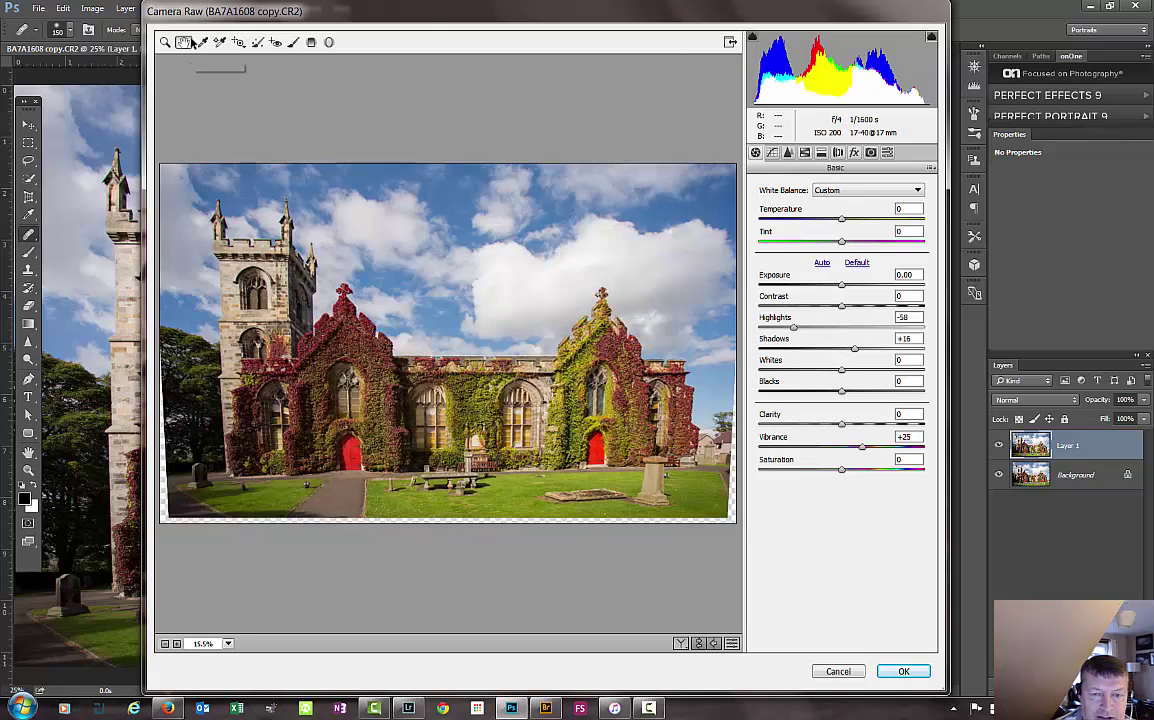
{"action": "key", "text": "p"}
{"action": "key", "text": "p"}
{"action": "key", "text": "p"}
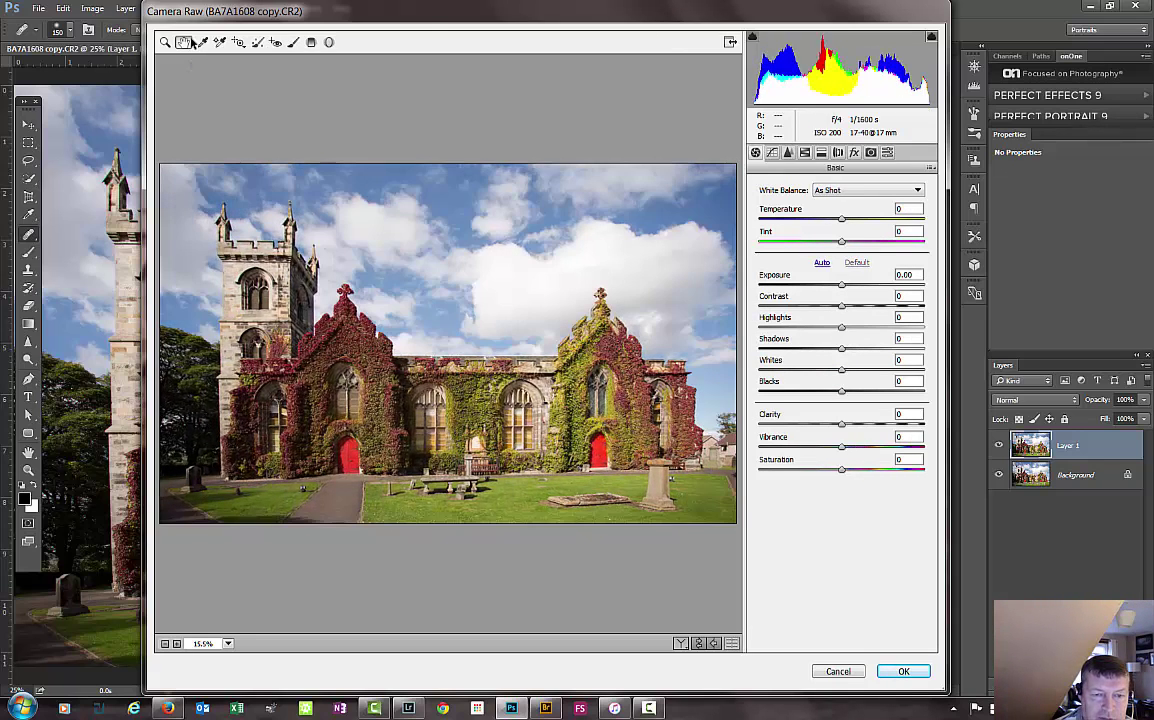
{"action": "key", "text": "p"}
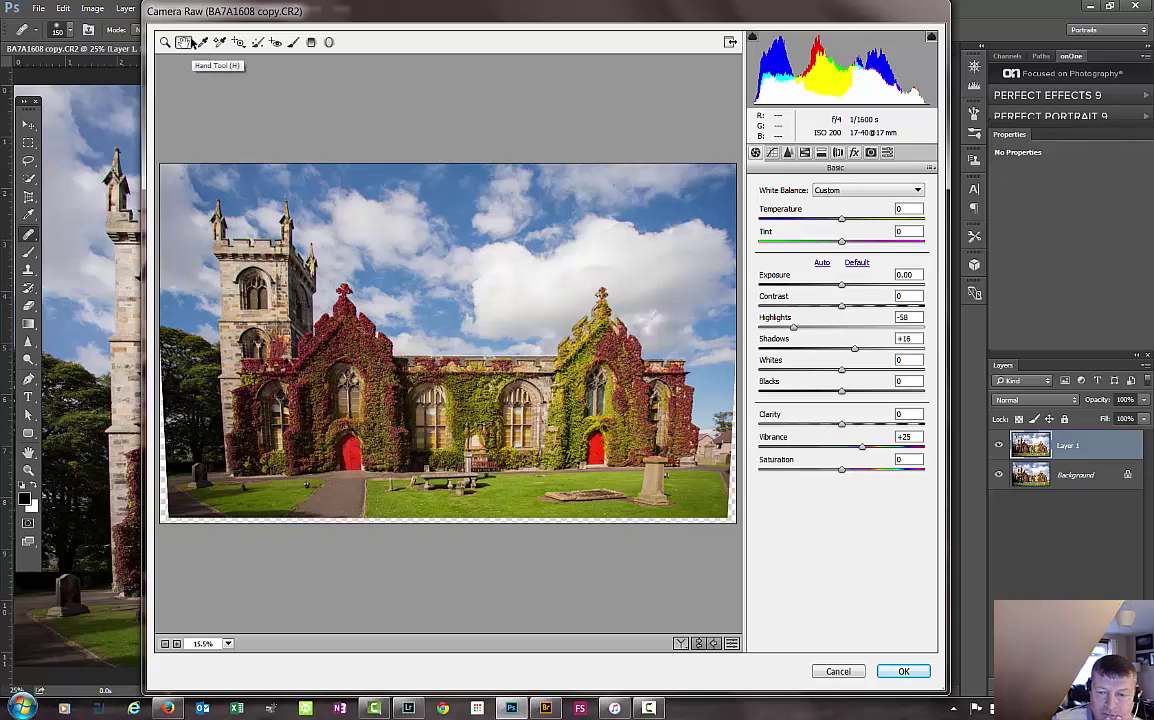
{"action": "left_click", "coordinate": [904, 672]}
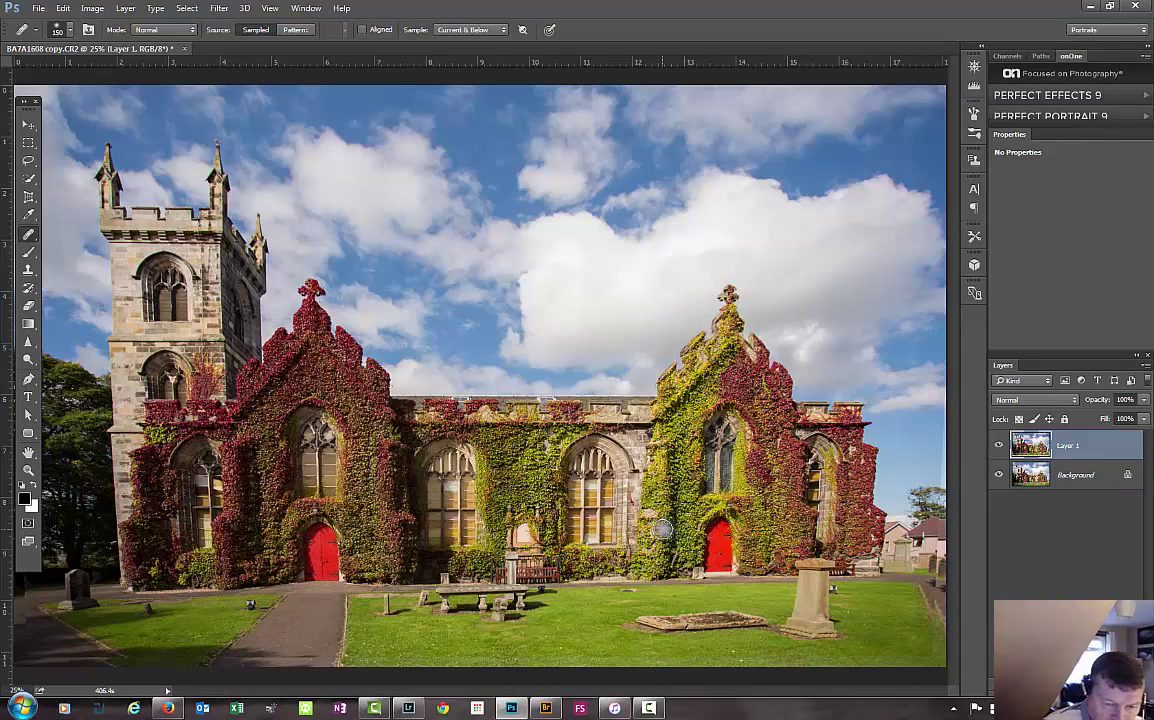
Crop narrow strips off the photo's right, bottom and left edges, keeping the cropped pixels
{"action": "key", "text": "ctrl+minus"}
{"action": "mouse_move", "coordinate": [374, 708]}
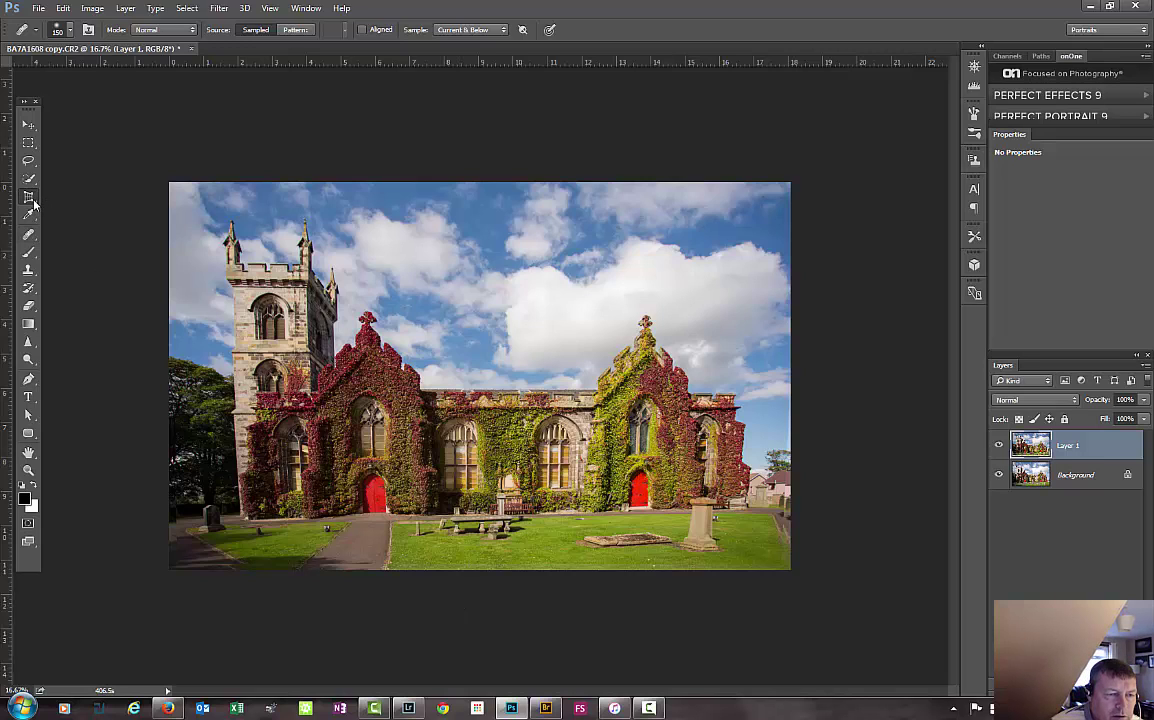
{"action": "left_click_drag", "start_coordinate": [29, 197], "coordinate": [67, 198]}
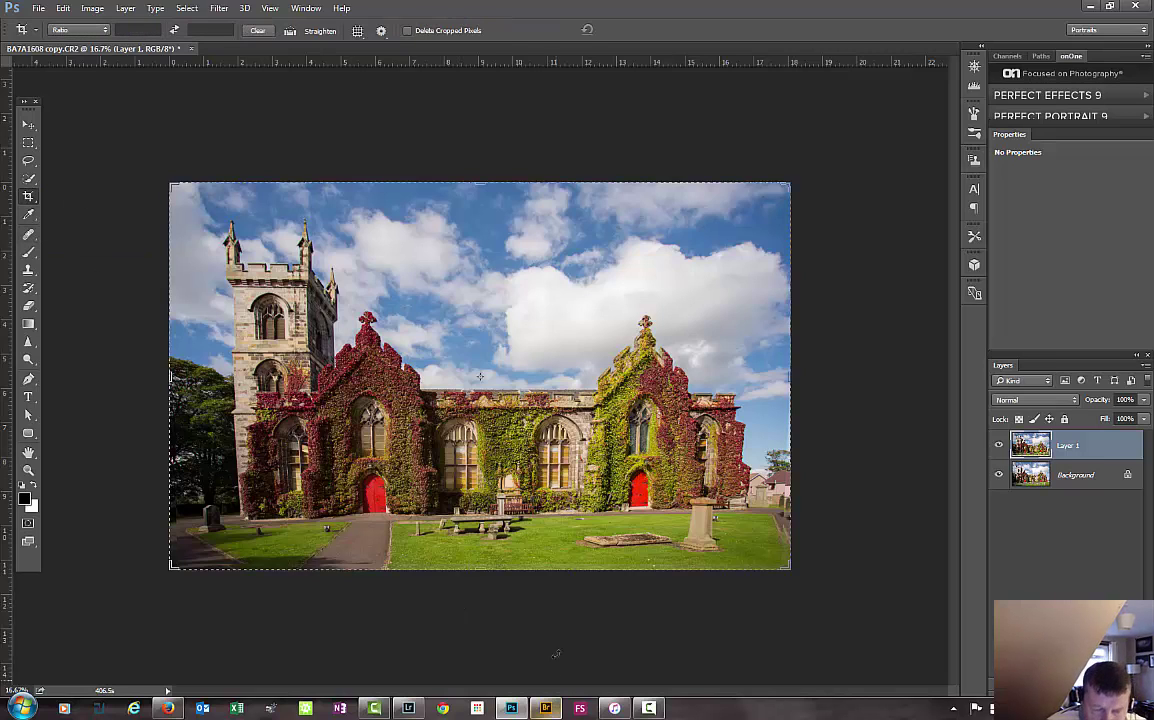
{"action": "left_click", "coordinate": [483, 566]}
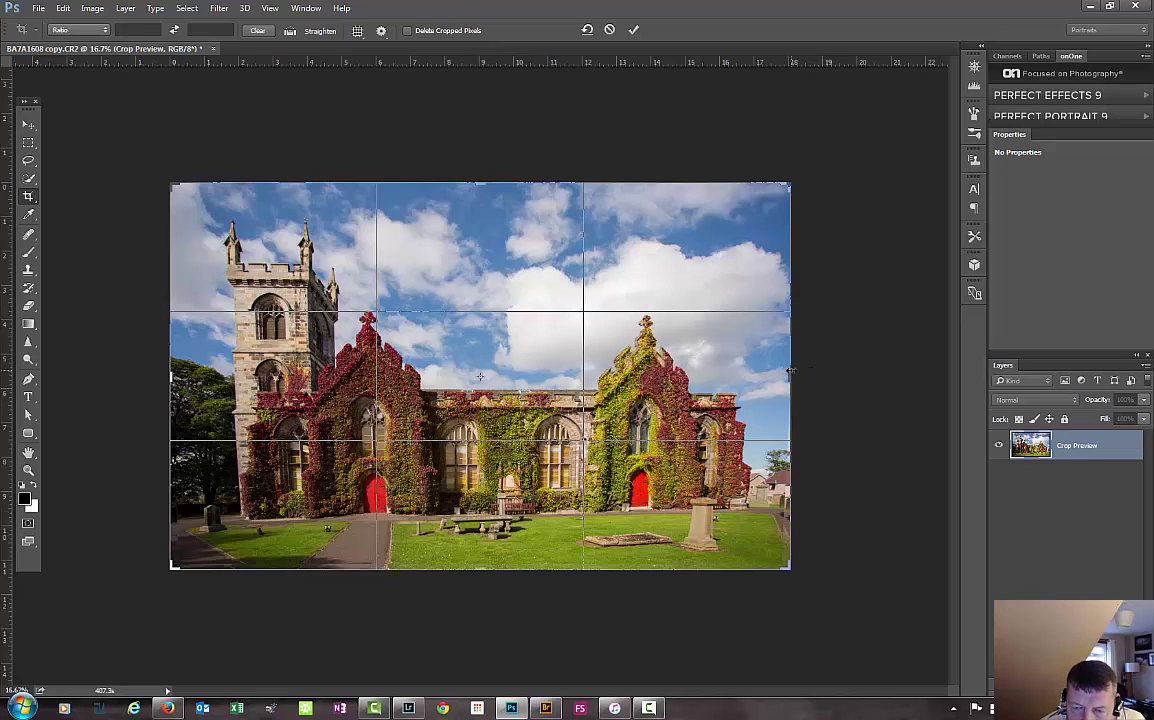
{"action": "left_click_drag", "start_coordinate": [787, 374], "coordinate": [779, 377]}
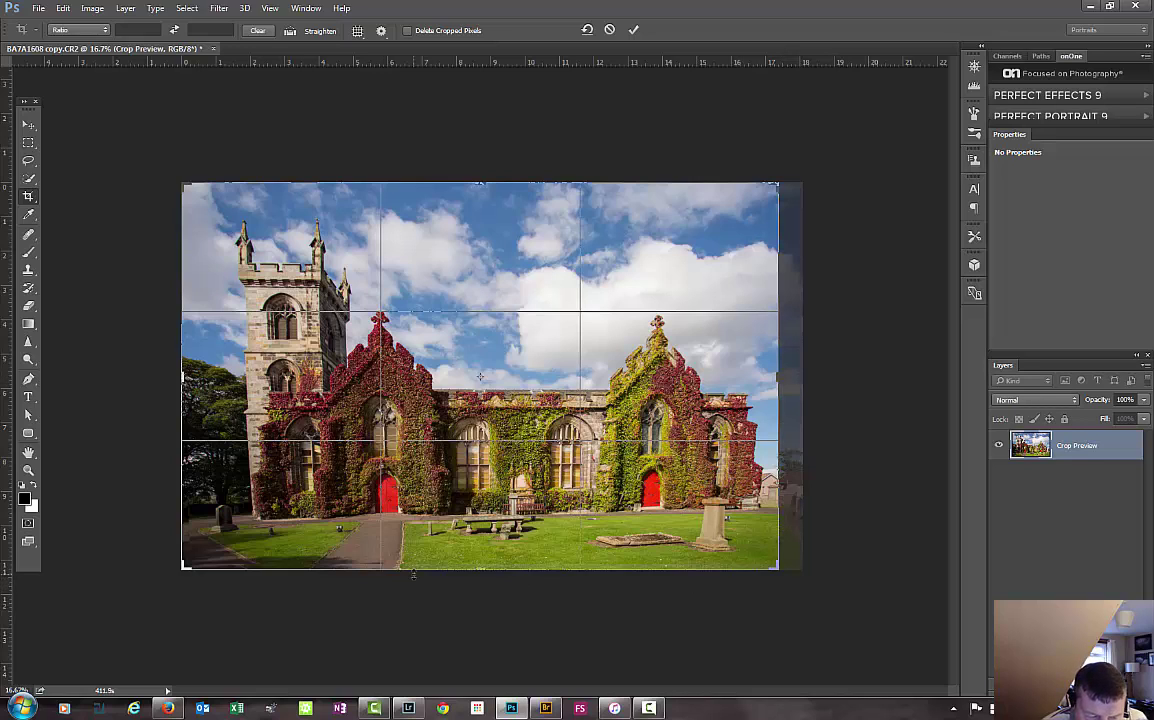
{"action": "left_click_drag", "start_coordinate": [473, 572], "coordinate": [474, 567]}
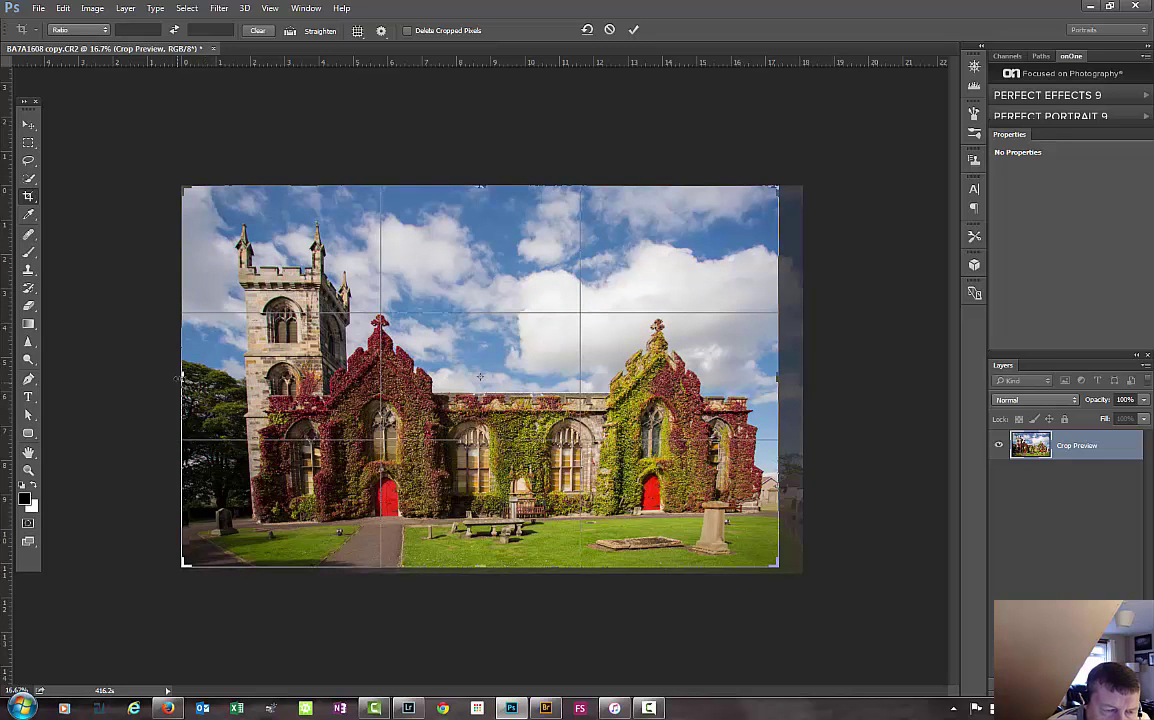
{"action": "left_click_drag", "start_coordinate": [183, 378], "coordinate": [187, 378]}
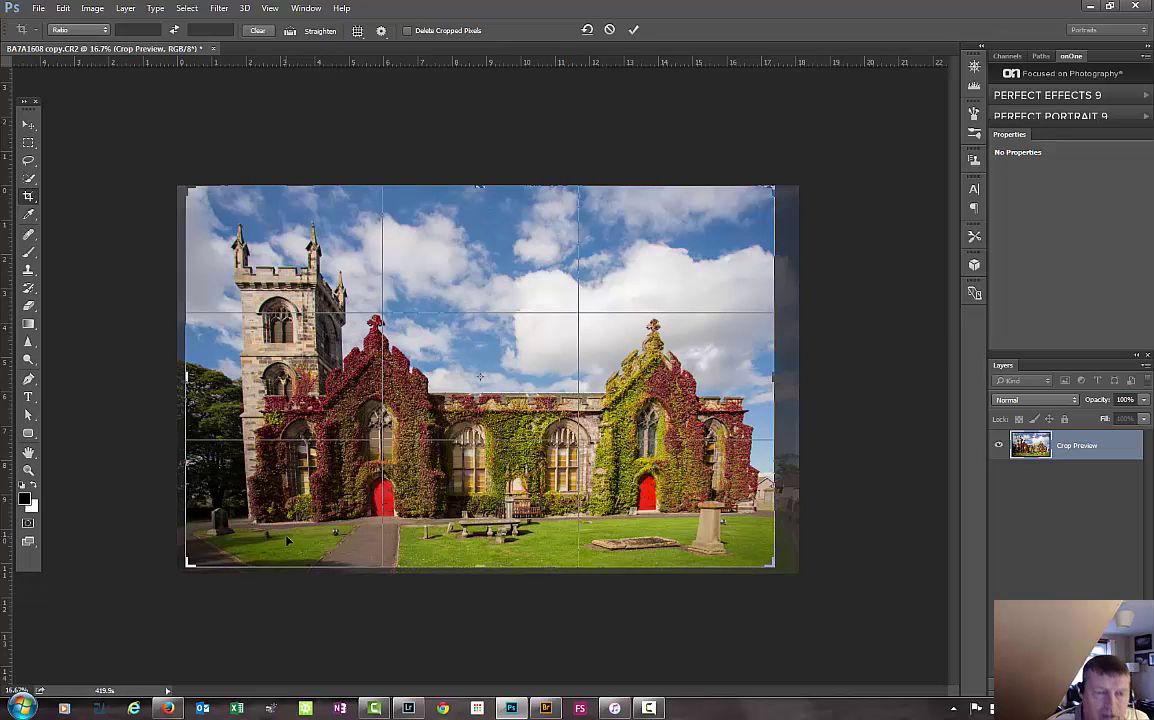
{"action": "left_click", "coordinate": [634, 30]}
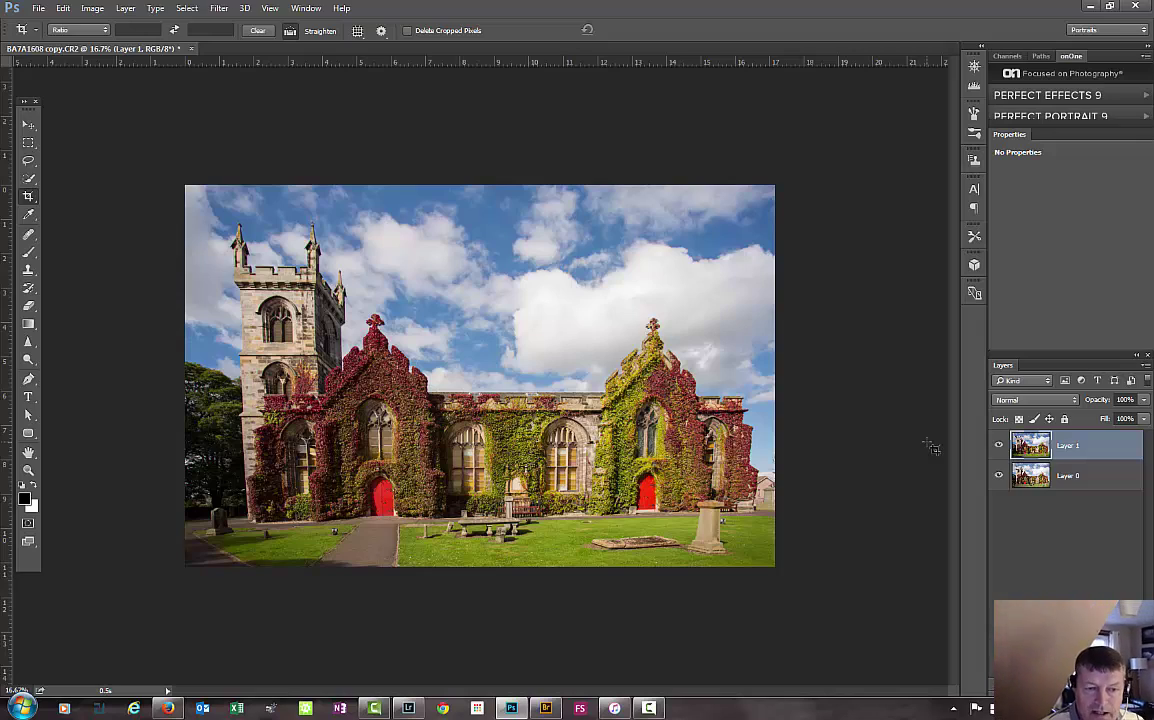
Review the cropped photo enlarged in full screen mode against the black background
{"action": "key", "text": "ctrl+0"}
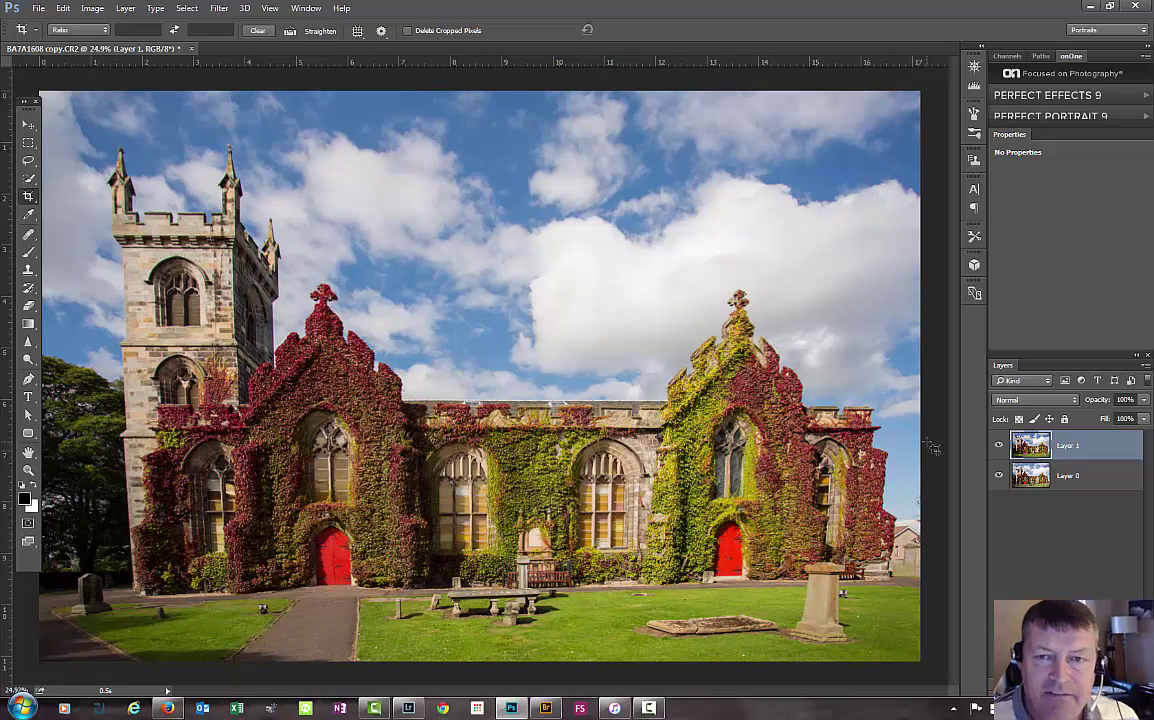
{"action": "key", "text": "f"}
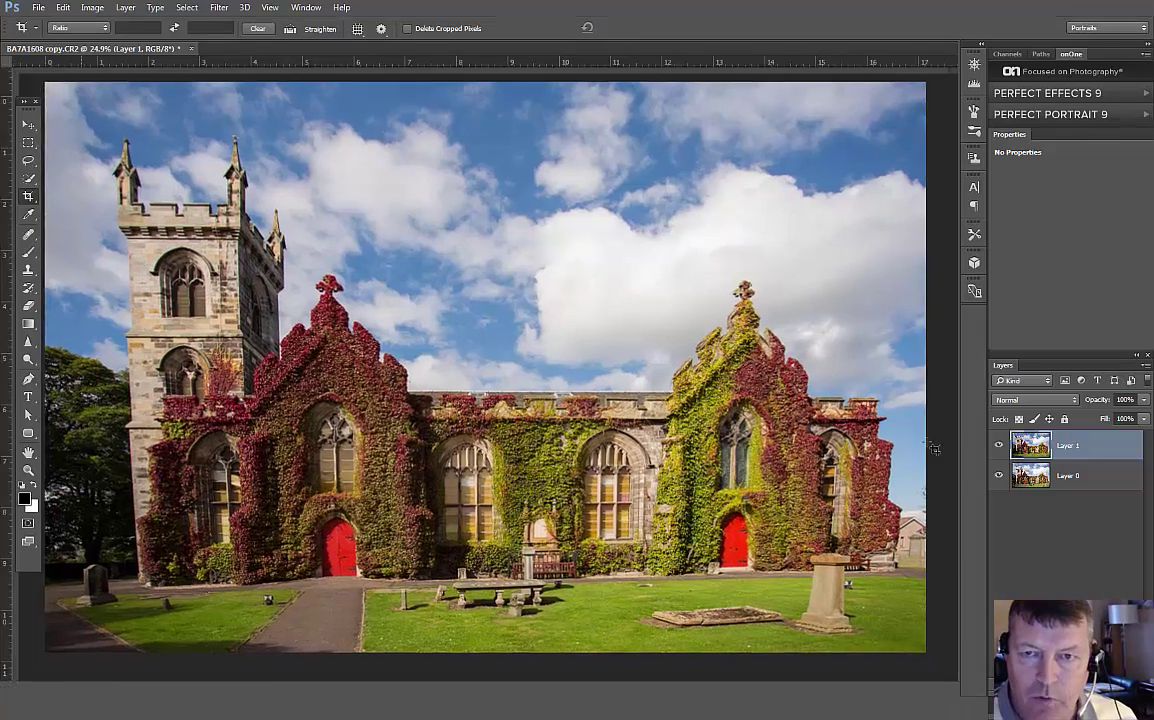
{"action": "key", "text": "f"}
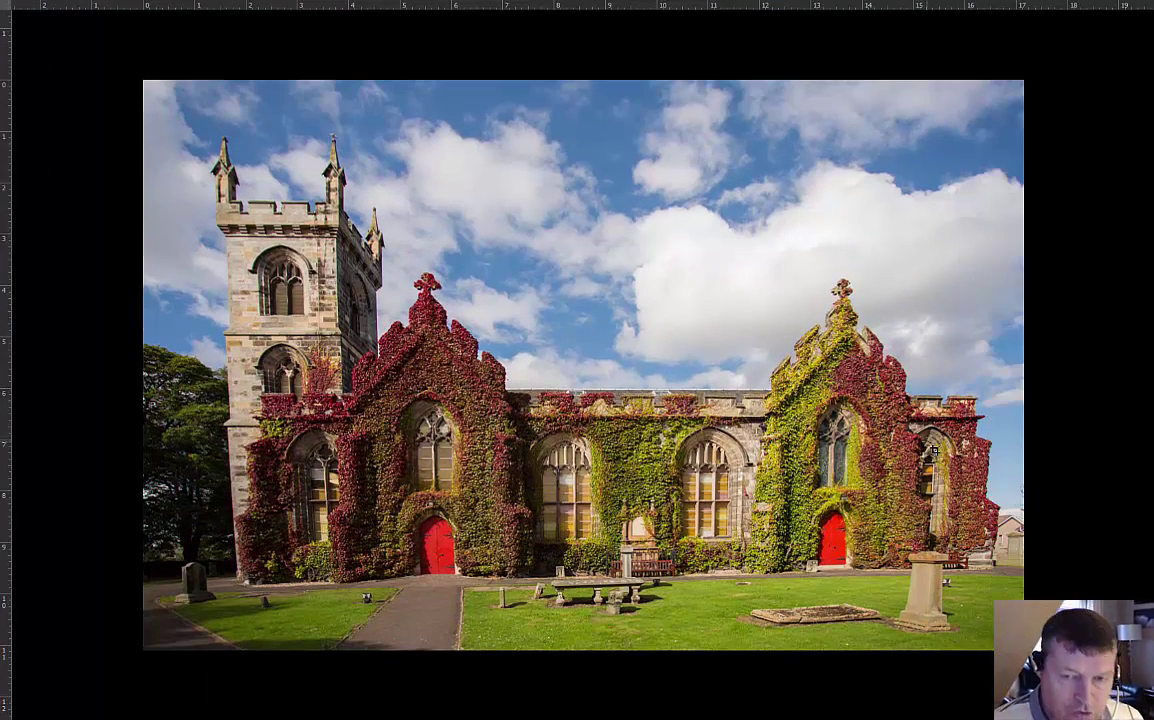
{"action": "key", "text": "ctrl+plus"}
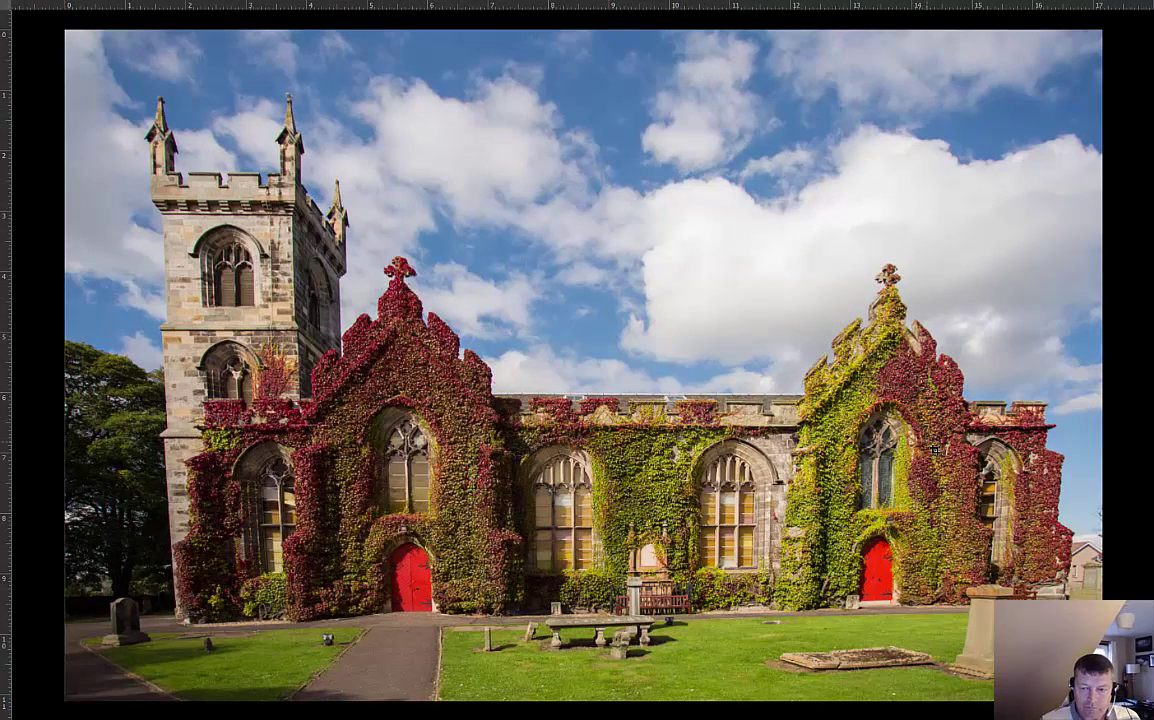